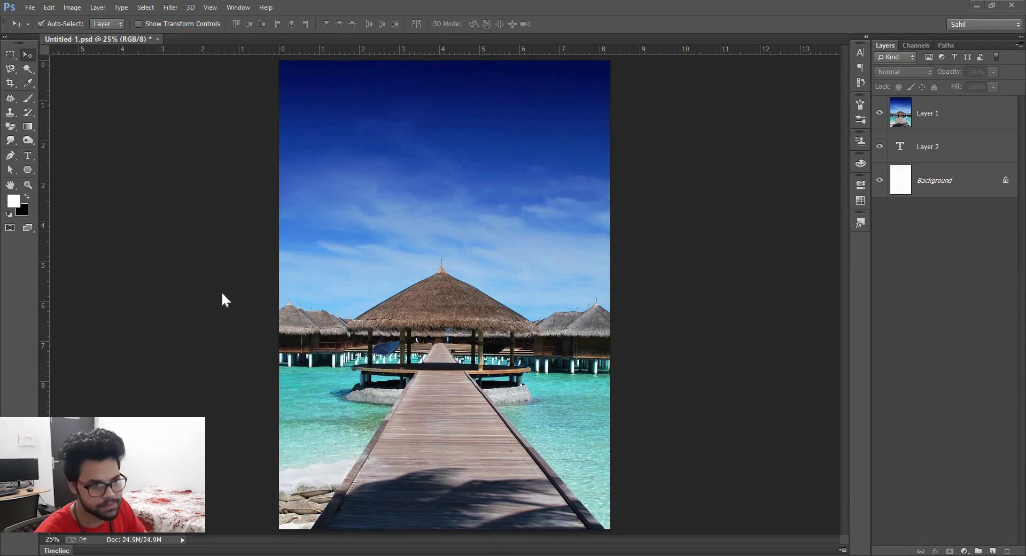
Paste the title 'TOP 10 COOL HOLIDAY PLACES' as a new text layer and drag it onto the sky.
left_click(28, 155)
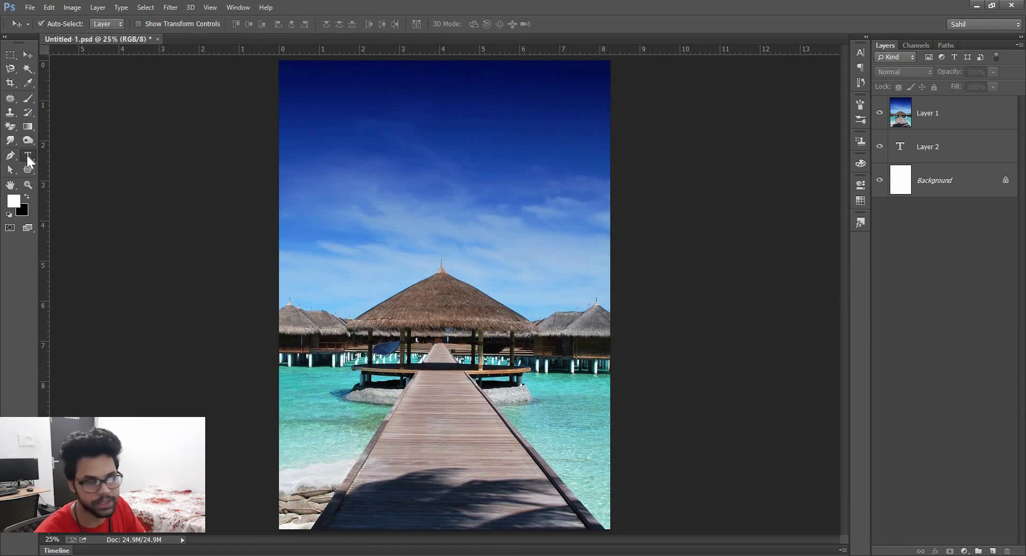
left_click(366, 125)
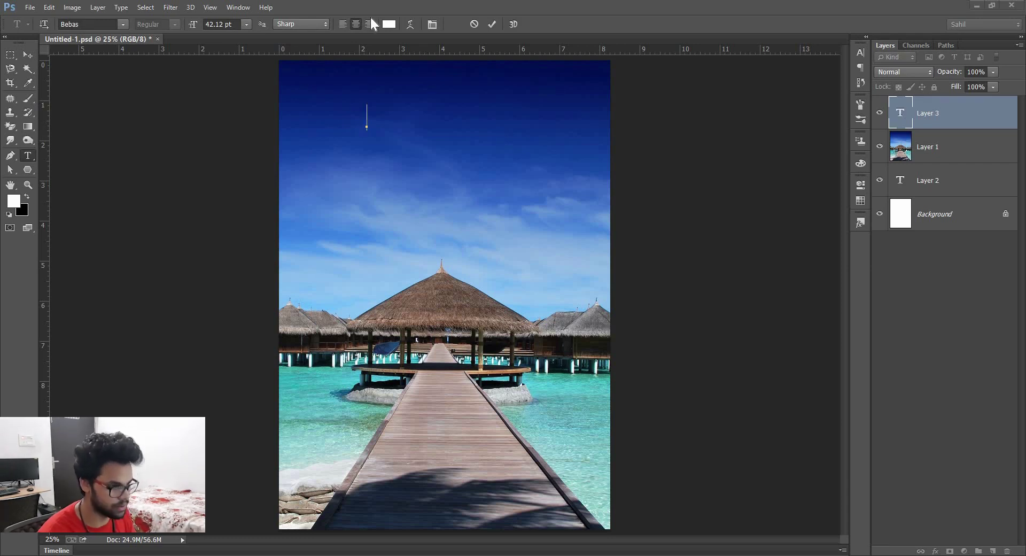
key("ctrl+v")
left_click(26, 51)
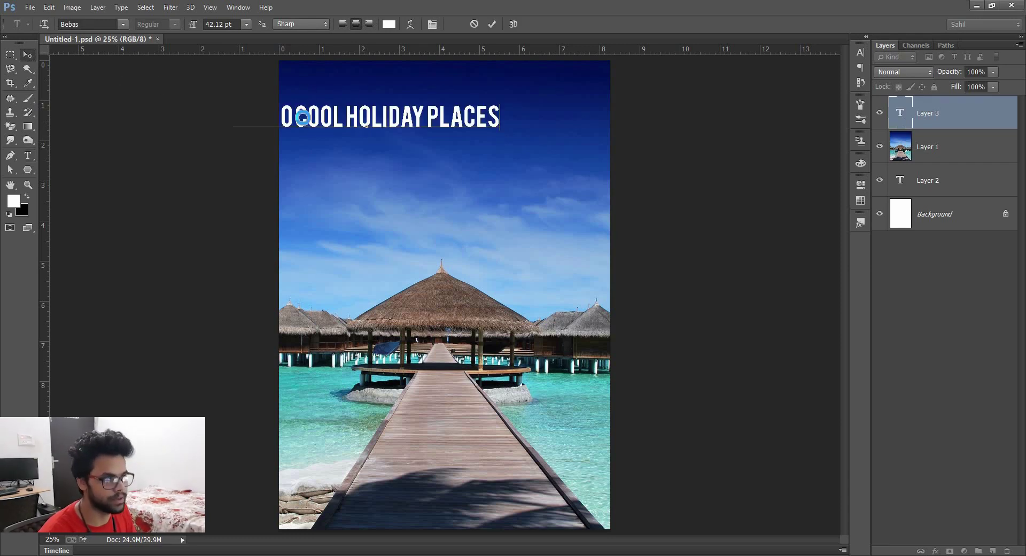
left_click_drag(302, 118, 400, 118)
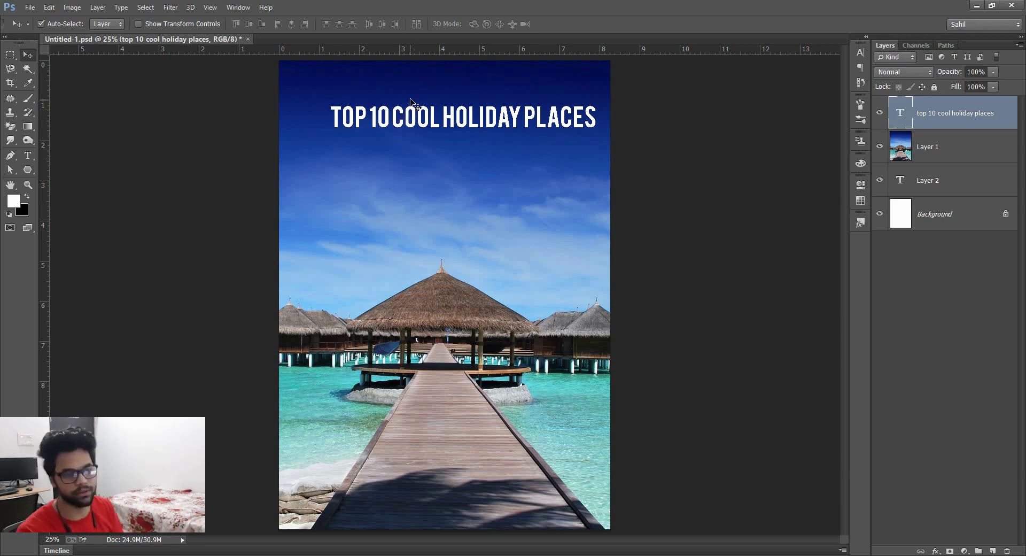
key("t")
left_click(444, 116)
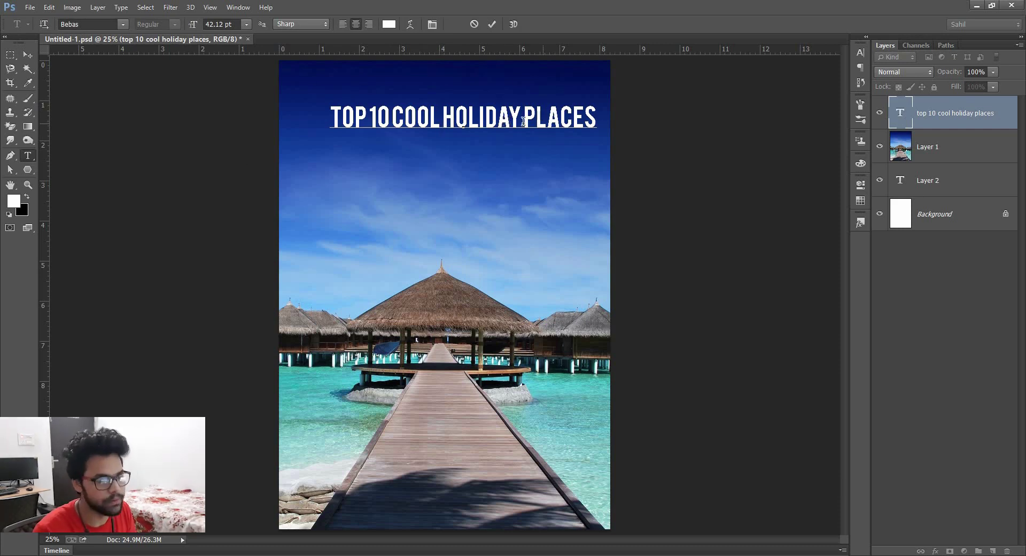
Break the title before HOLIDAY so 'TOP 10 COOL' sits above 'HOLIDAY PLACES'.
key("Return")
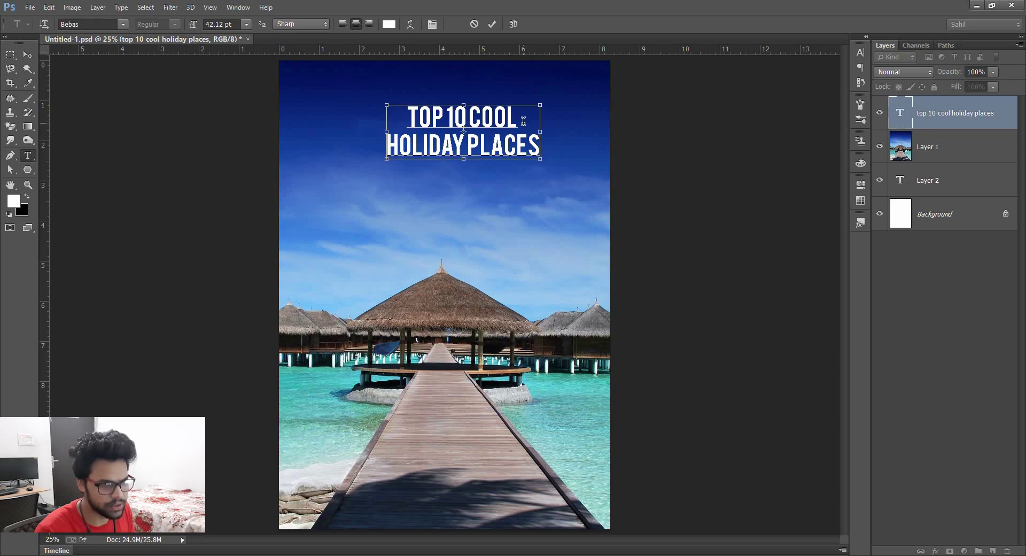
key("BackSpace")
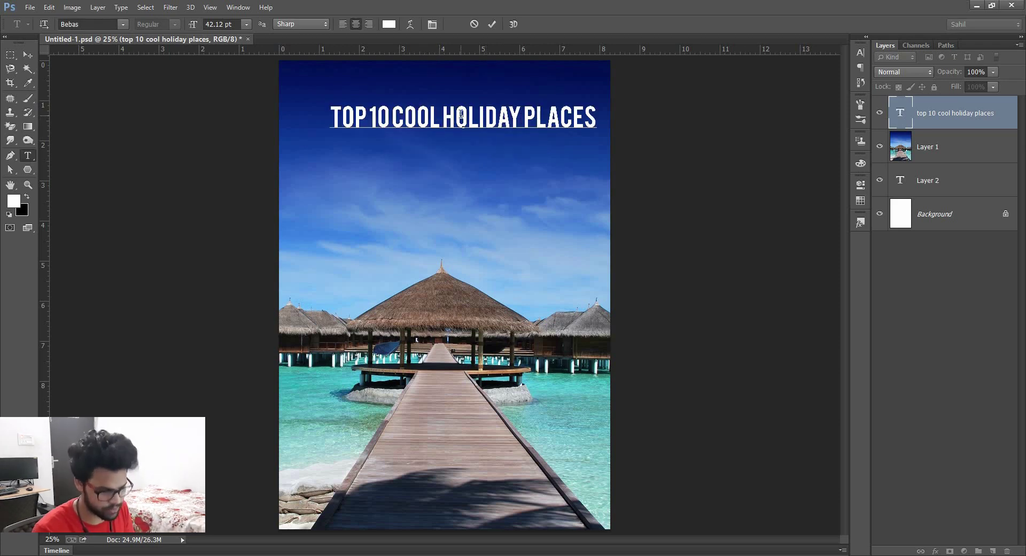
key("Return")
key("ctrl+Return")
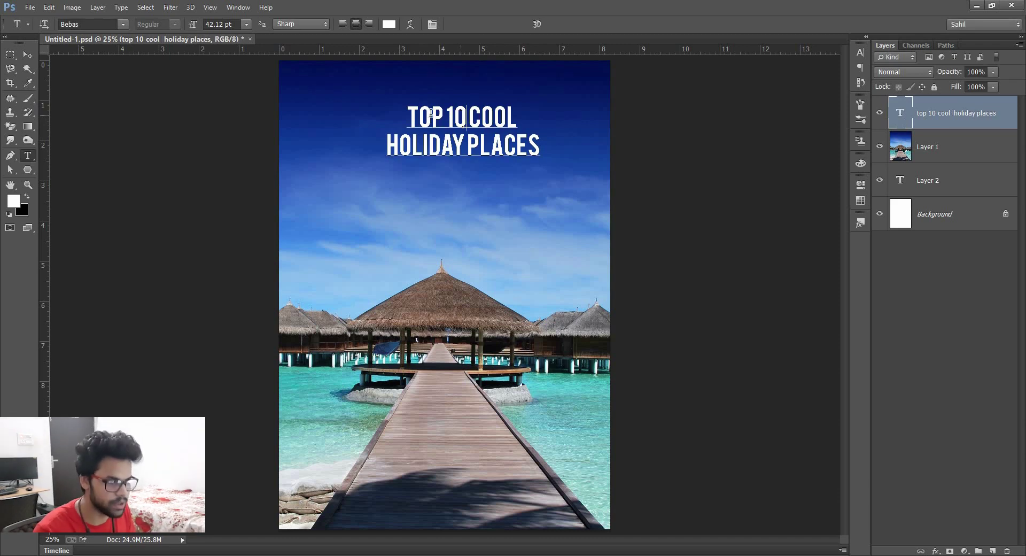
left_click_drag(409, 117, 519, 117)
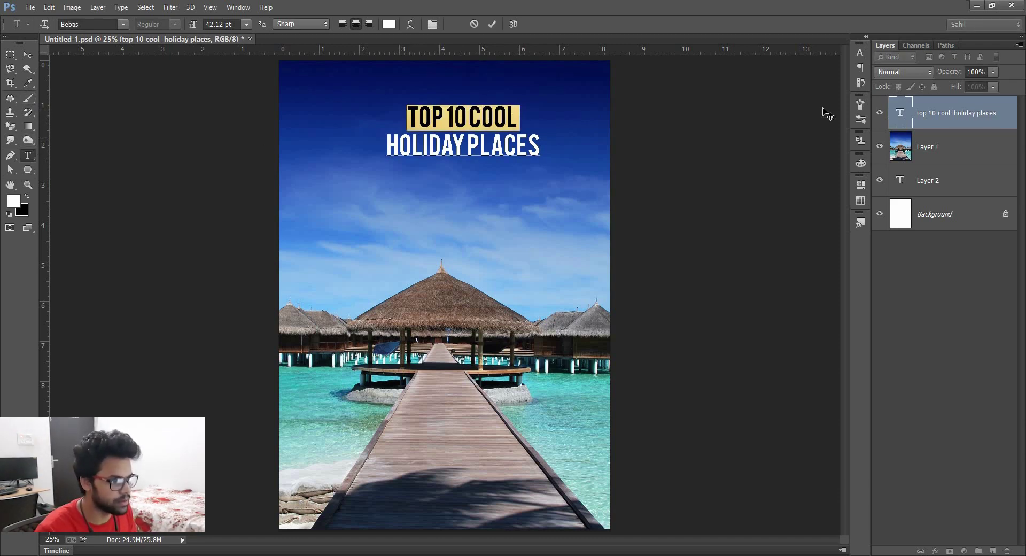
left_click_drag(519, 116, 405, 105)
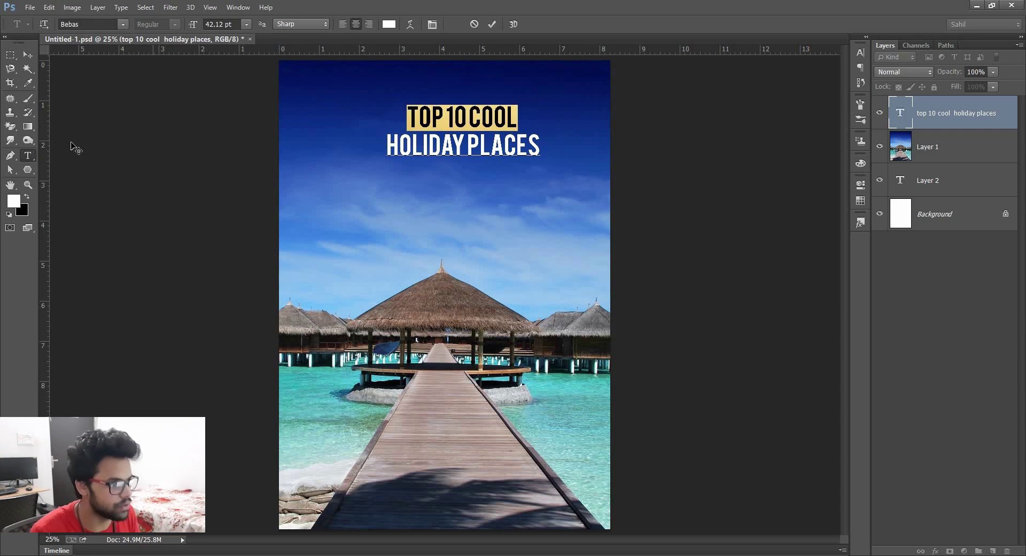
Set the 'TOP 10 COOL' line to 59.12 pt in the Character panel.
left_click(516, 118)
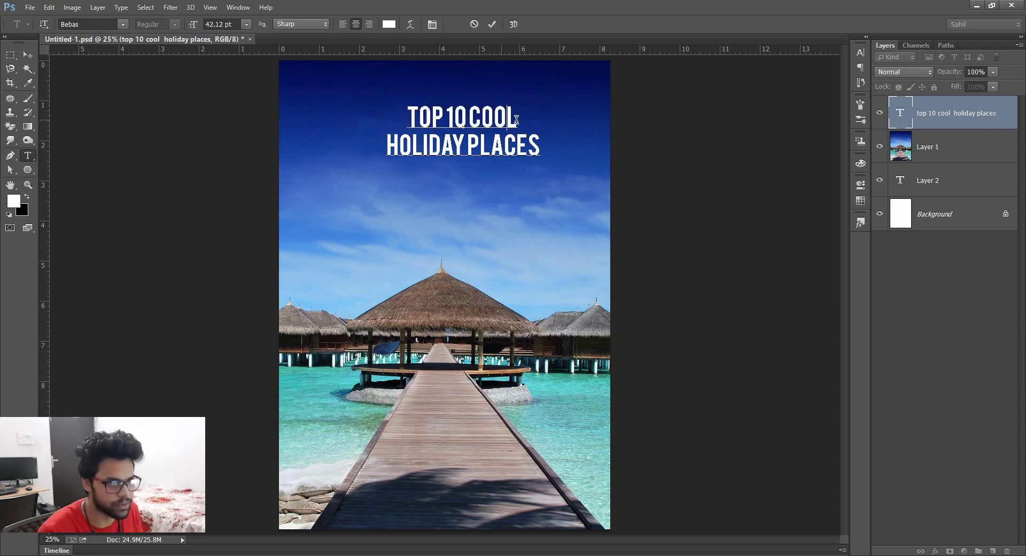
left_click_drag(516, 118, 406, 117)
left_click(861, 52)
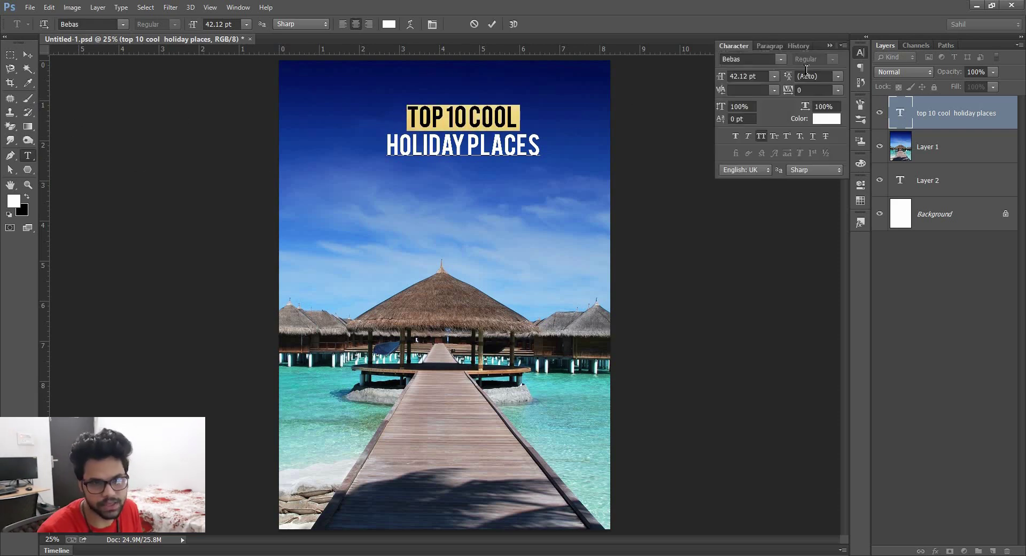
left_click(719, 75)
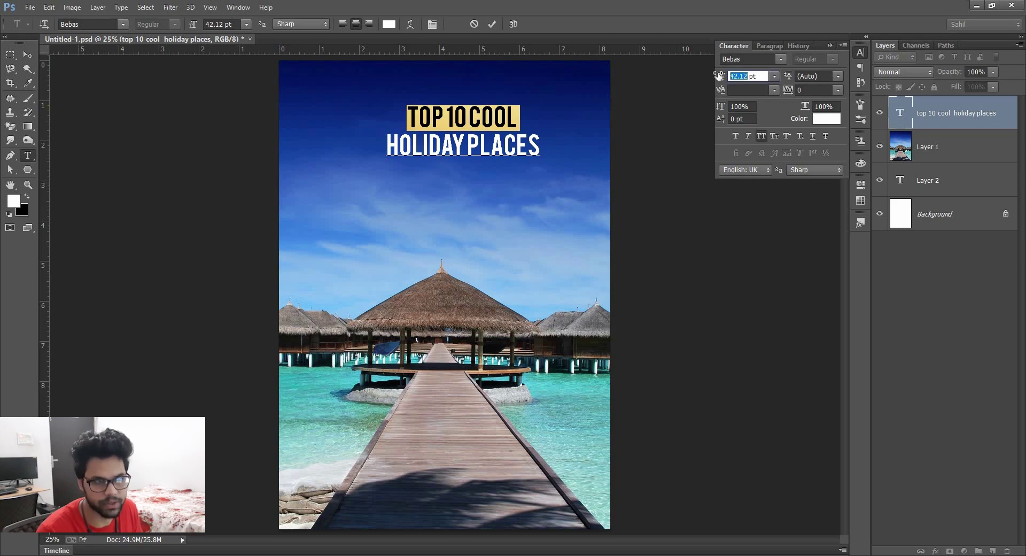
key("shift+Up")
key("shift+Up")
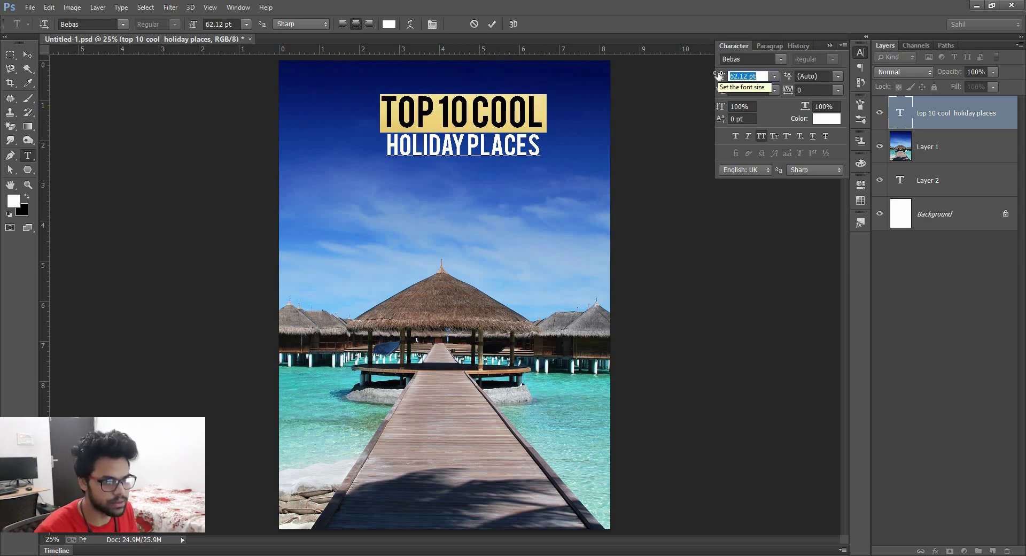
key("Down")
key("Down")
key("Down")
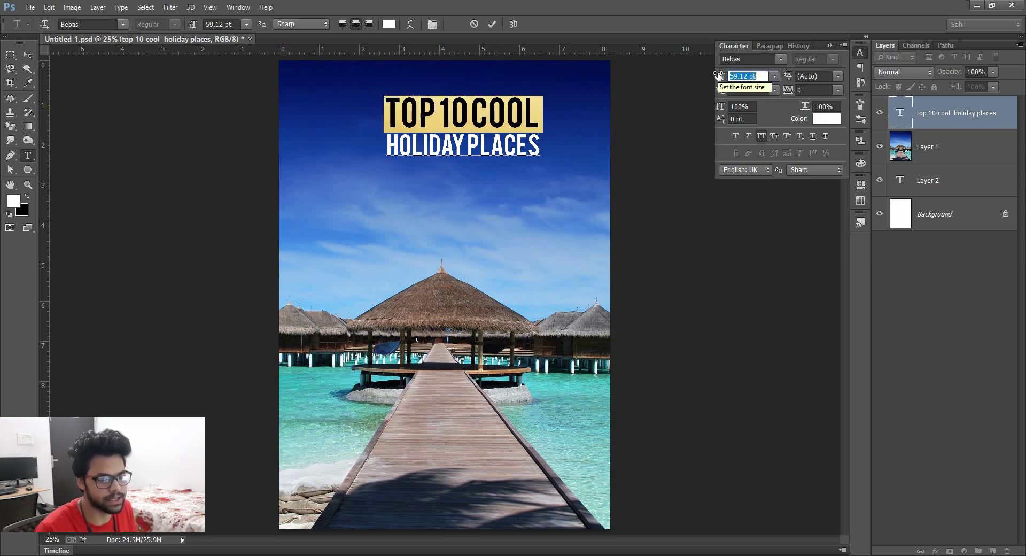
key("Return")
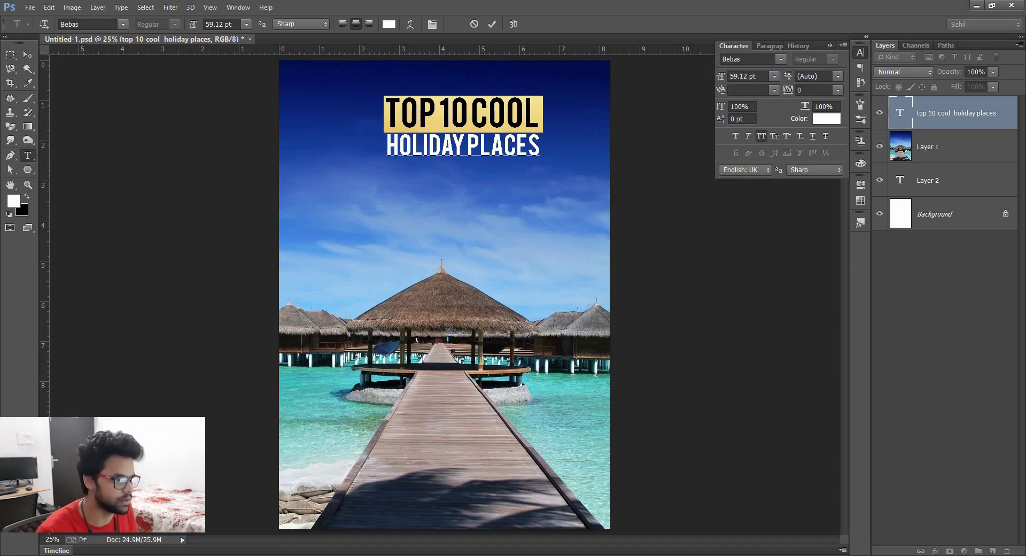
Move the two-line title slightly down-left and scale it up to about 108%.
left_click(26, 58)
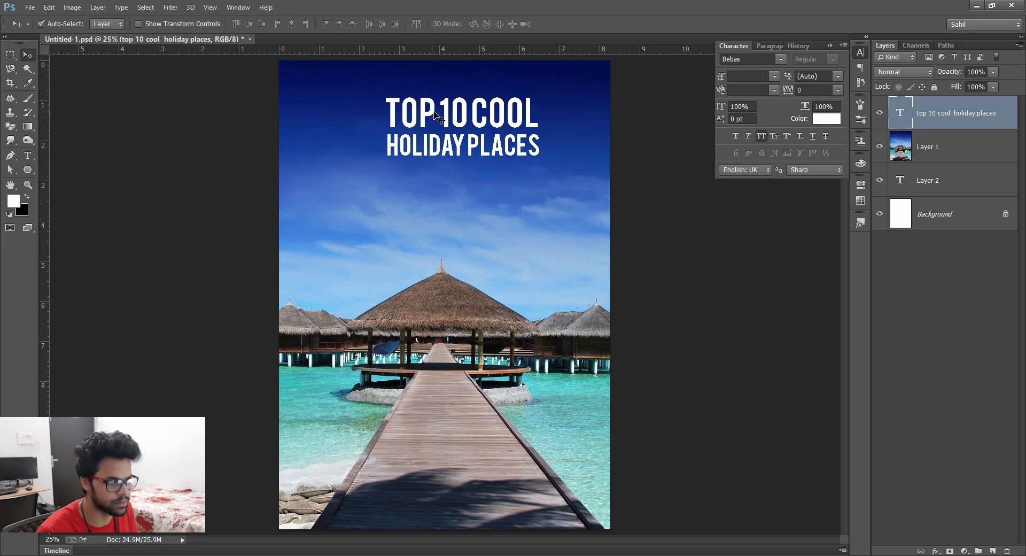
left_click_drag(434, 113, 422, 134)
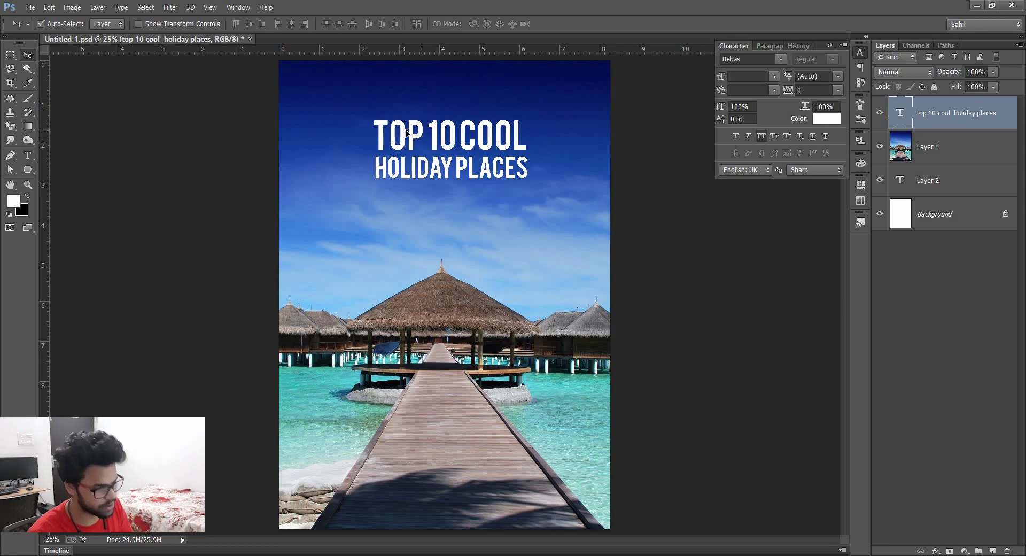
key("ctrl+t")
left_click_drag(375, 120, 368, 117)
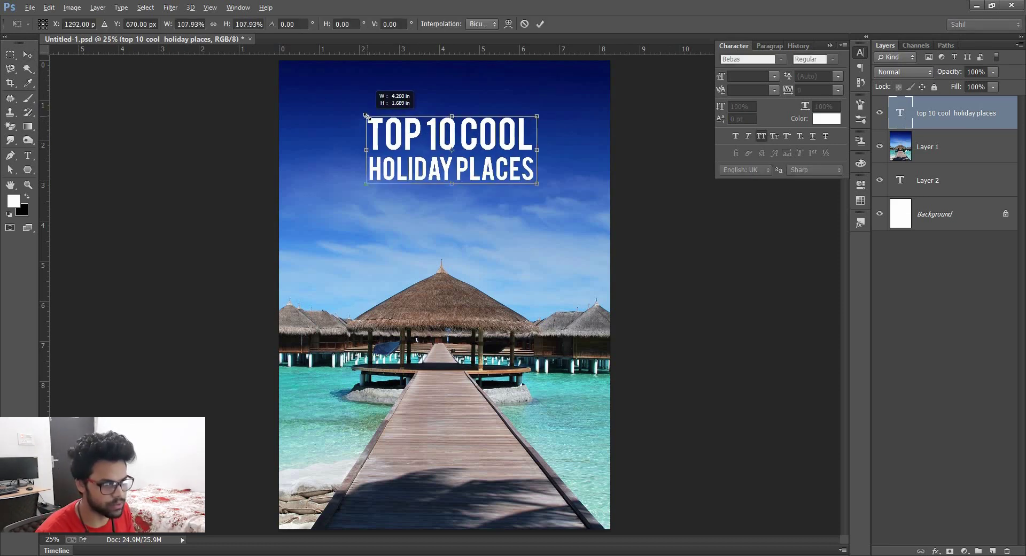
key("Return")
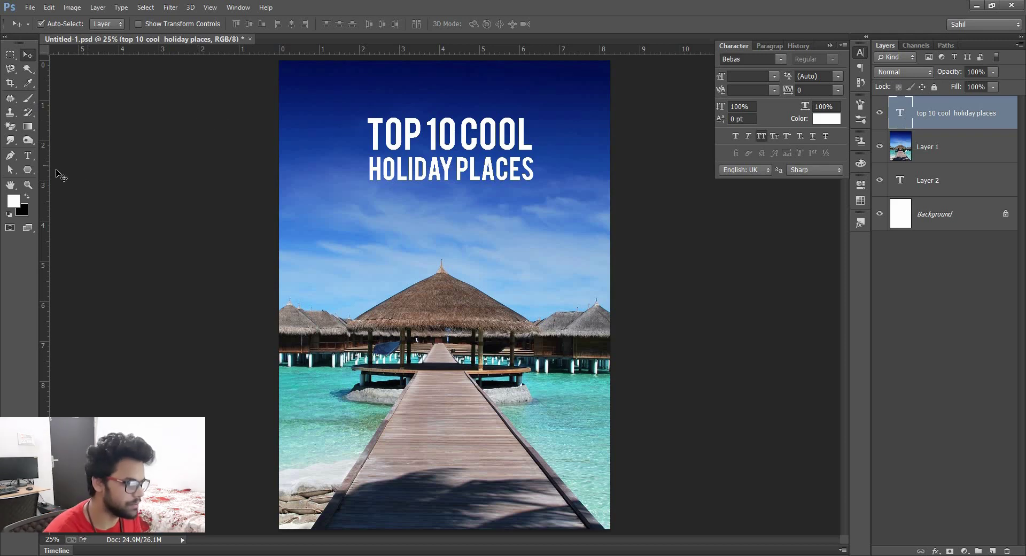
Draw a rectangle around the two-line title with the Rectangle Tool.
left_click(30, 168)
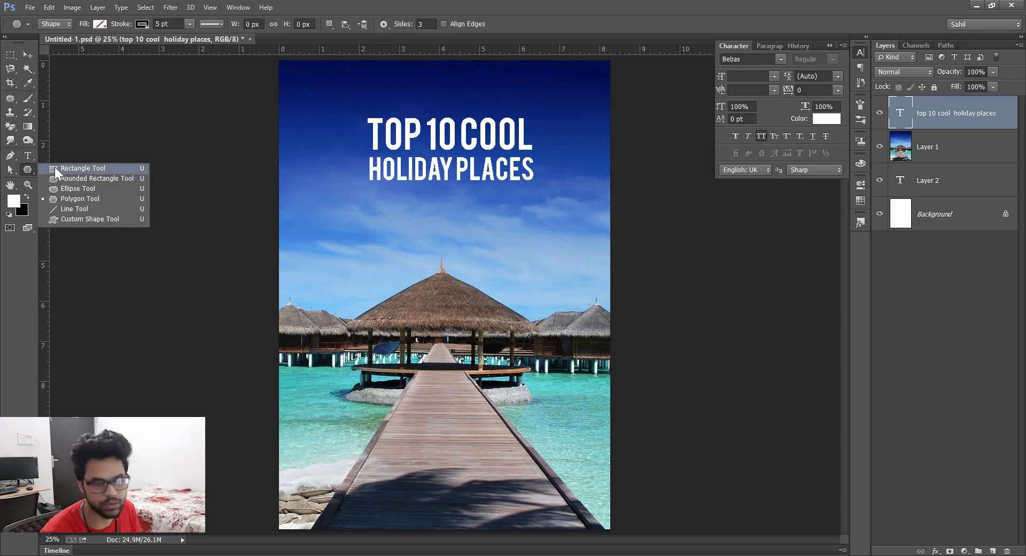
left_click(55, 168)
left_click_drag(342, 98, 557, 204)
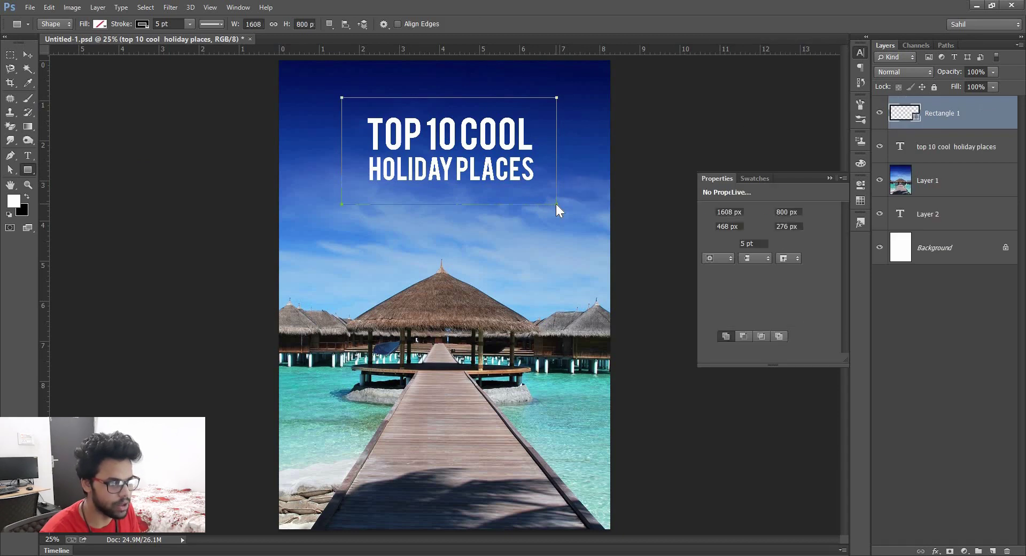
Give the rectangle a white 7 pt stroke.
left_click(142, 24)
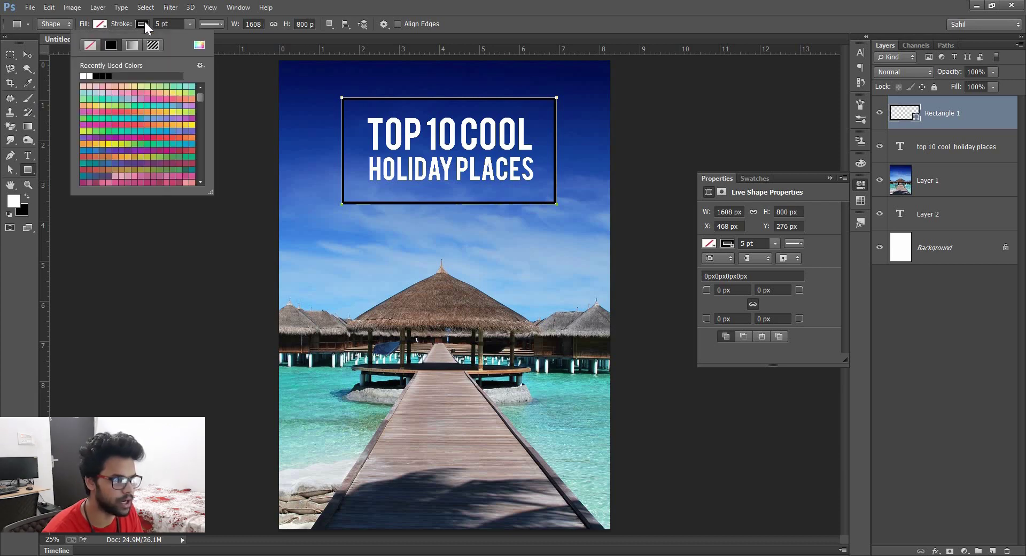
left_click(199, 45)
left_click(90, 135)
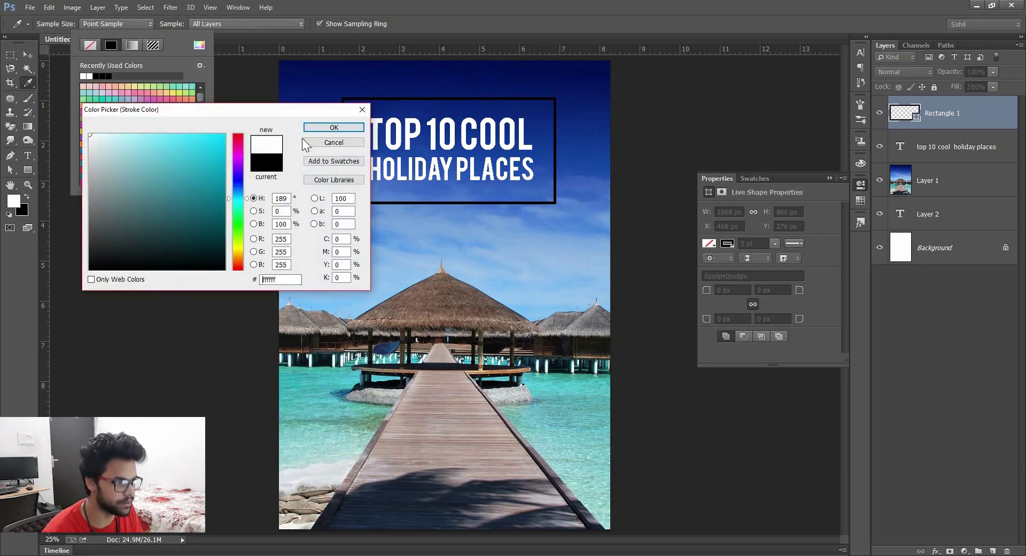
left_click(340, 126)
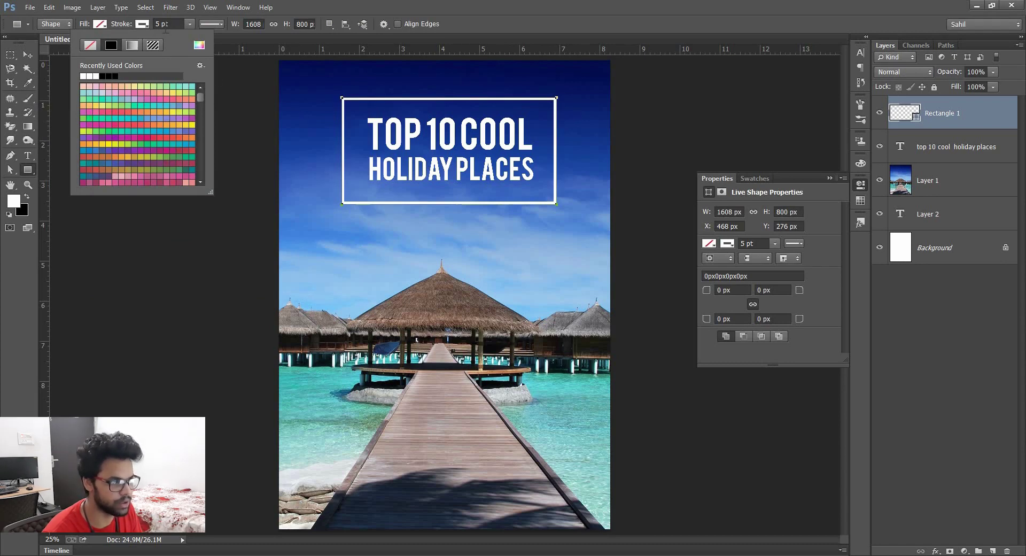
left_click(164, 24)
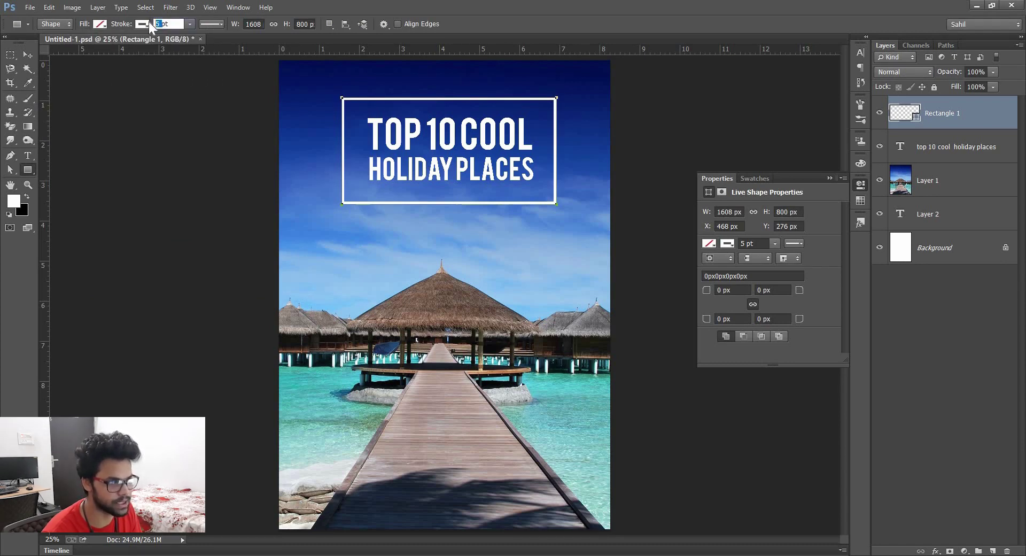
type("7")
key("Return")
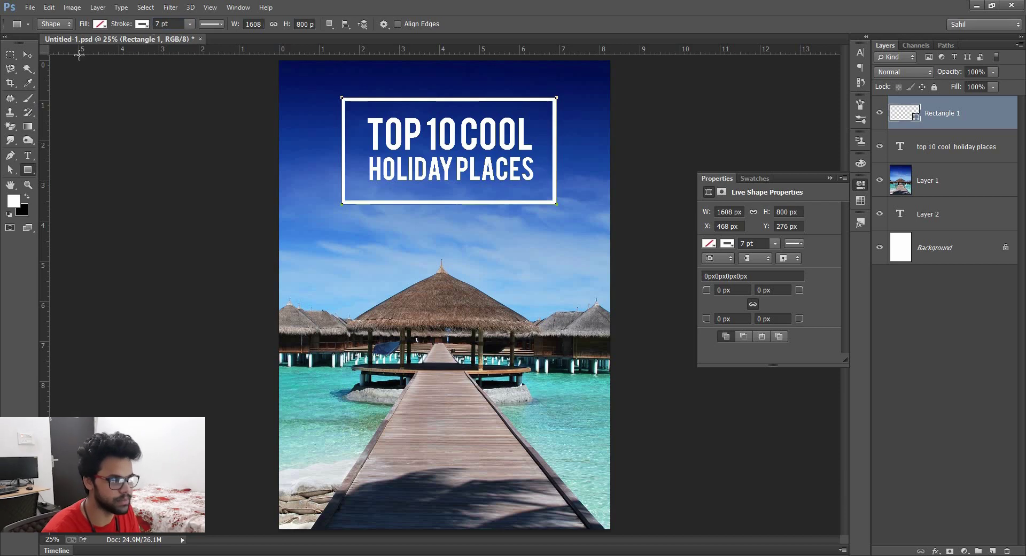
left_click(28, 54)
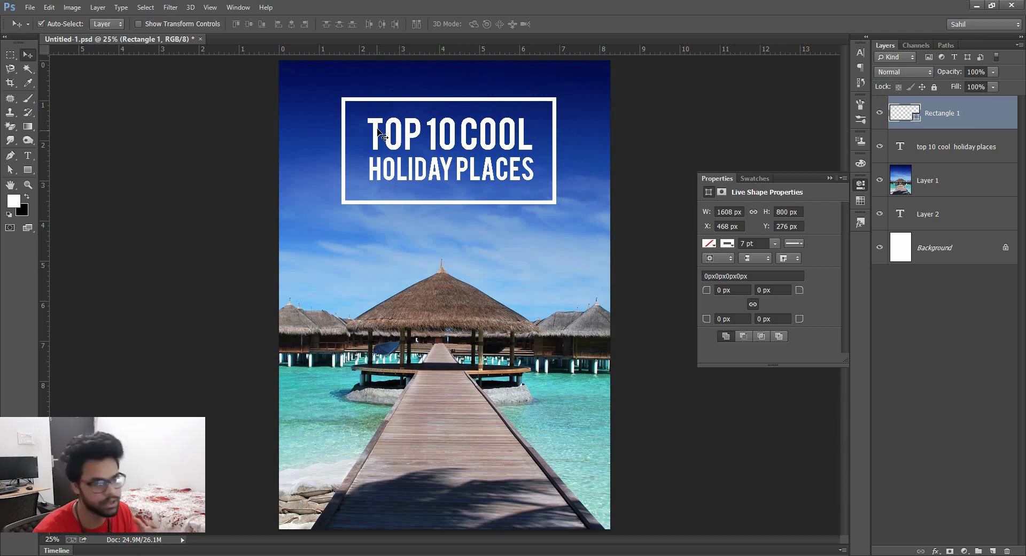
Try black and white fills for the rectangle, then sample brown from the hut roof.
left_click(28, 170)
left_click(106, 24)
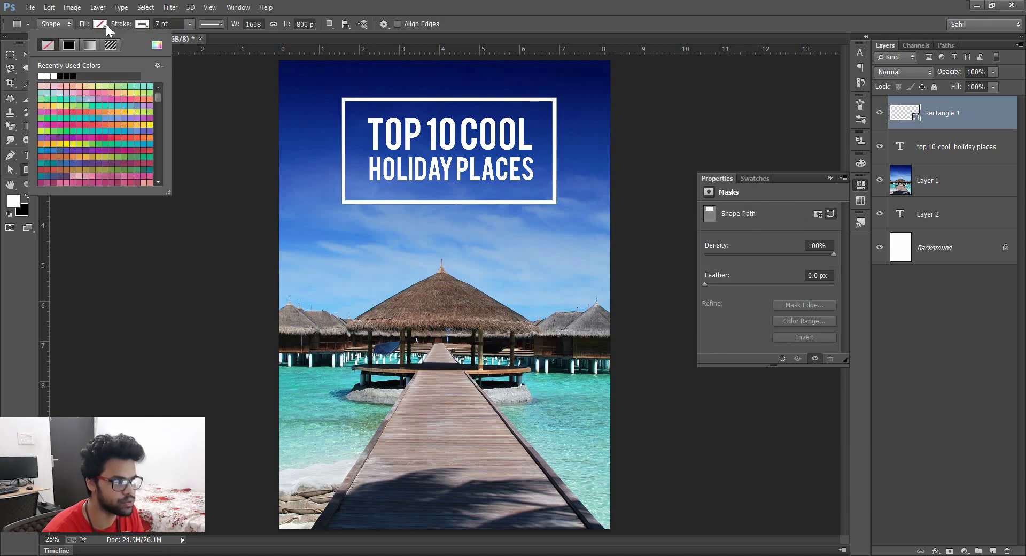
left_click(71, 44)
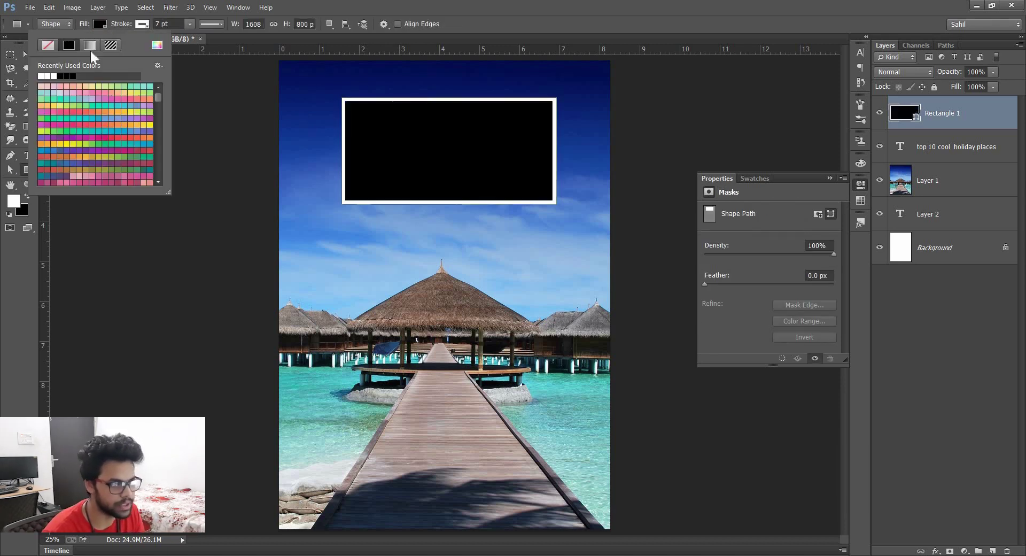
left_click(41, 76)
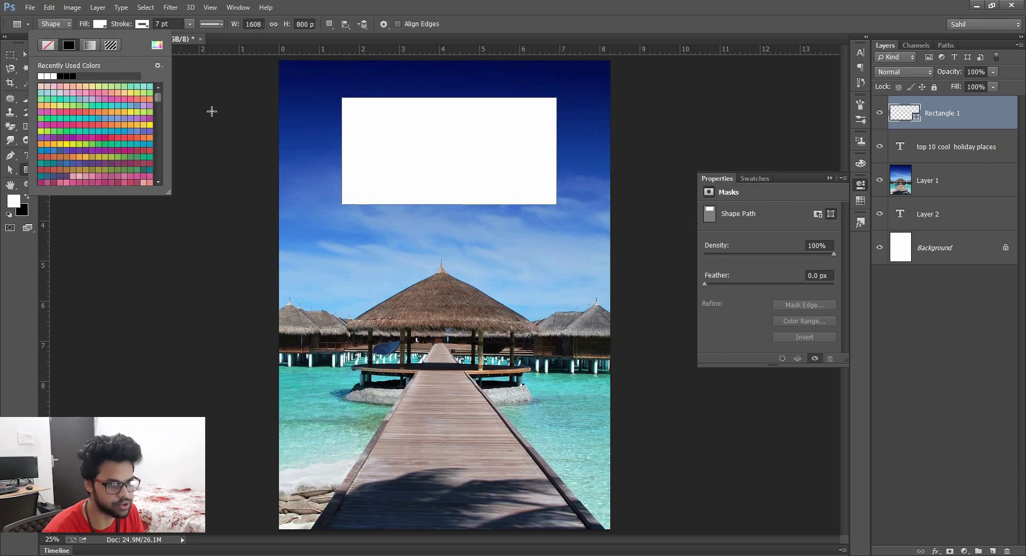
left_click(160, 45)
left_click(449, 284)
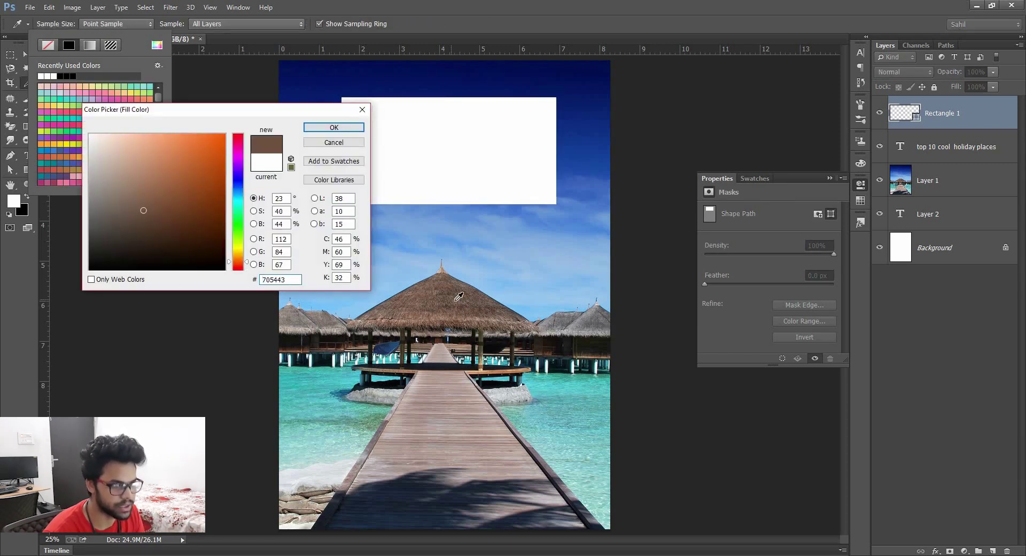
left_click(459, 297)
Settle on a dark brown #4f372a fill and move the box beneath the title layer.
left_click(559, 321)
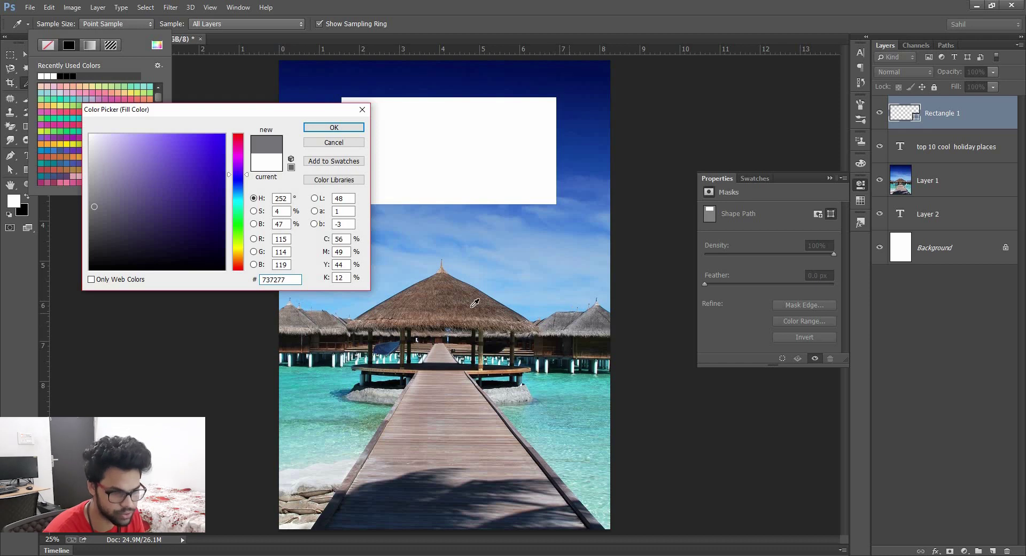
left_click(457, 324)
left_click(451, 369)
left_click(448, 298)
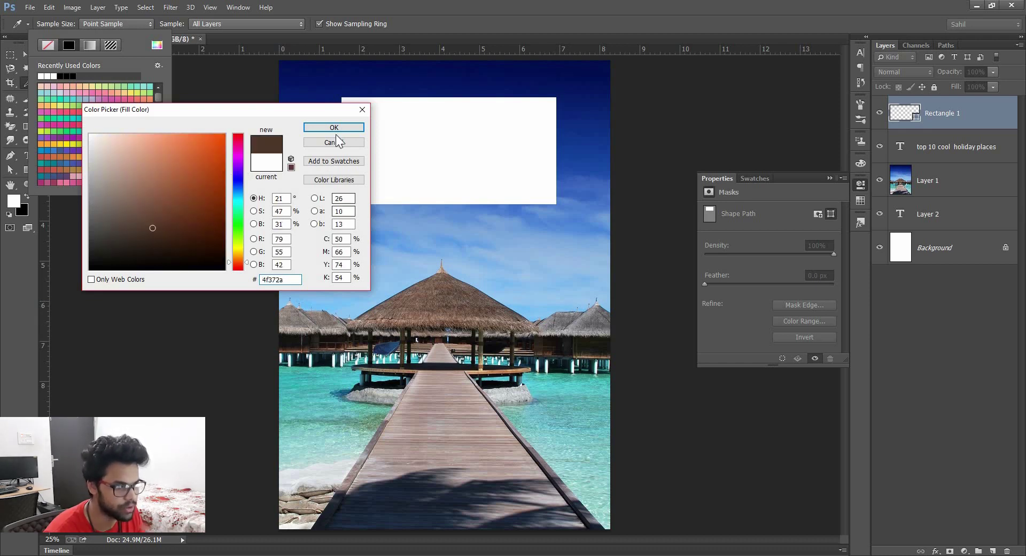
left_click(334, 128)
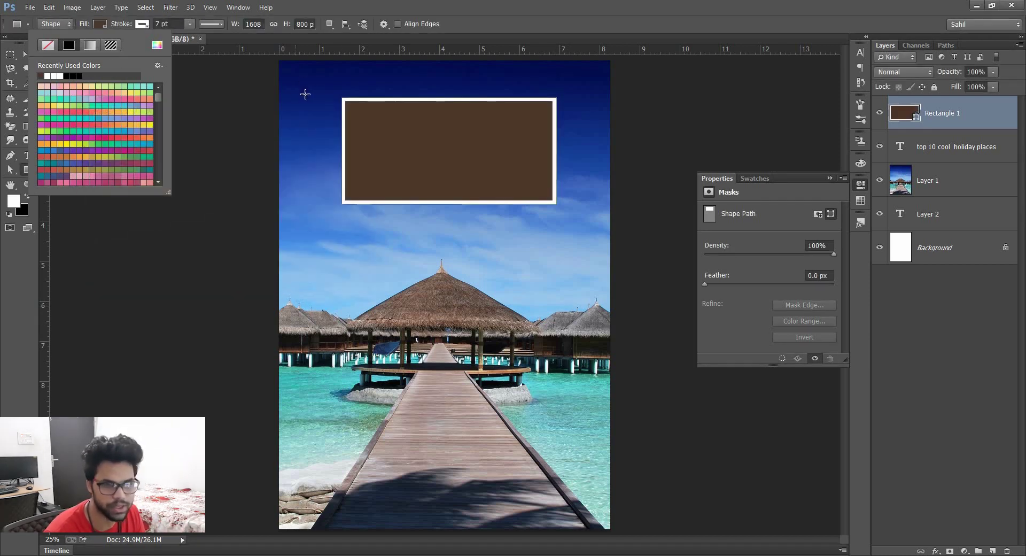
left_click(27, 55)
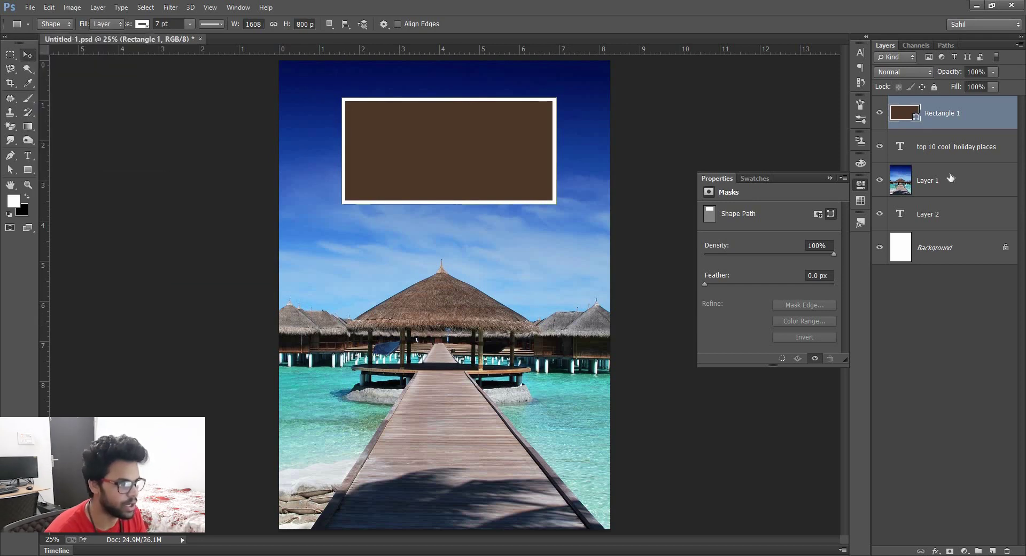
left_click_drag(943, 126, 943, 155)
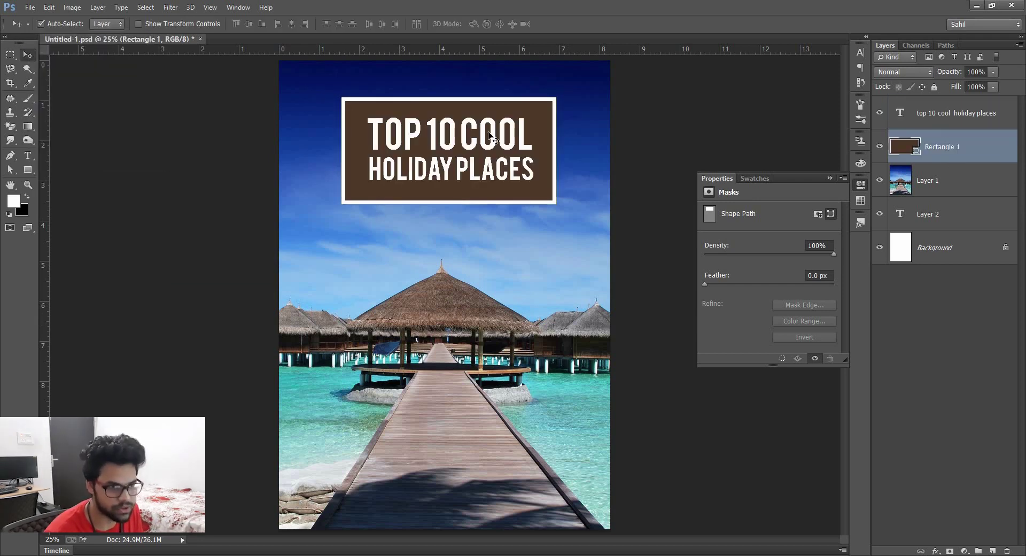
Lower Rectangle 1's layer Fill from 50% to 10%, then down to 0%.
left_click(943, 113)
left_click(940, 147)
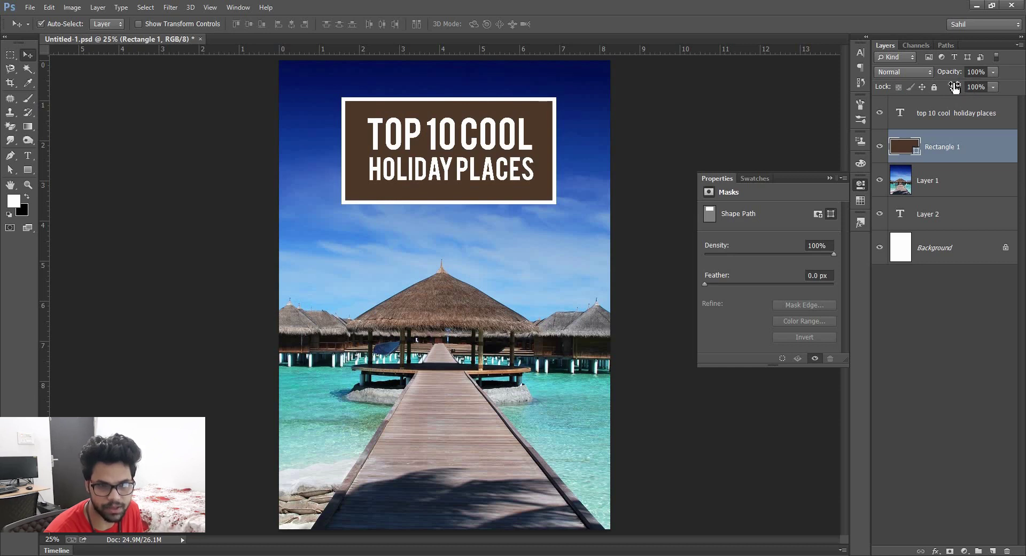
left_click(976, 86)
type("50")
key("Return")
key("Return")
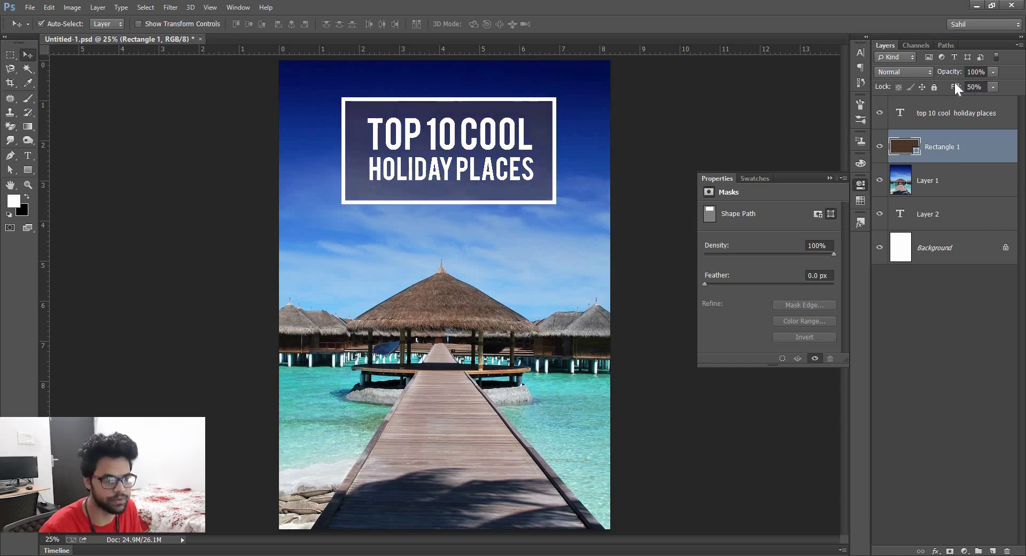
left_click(948, 85)
type("10")
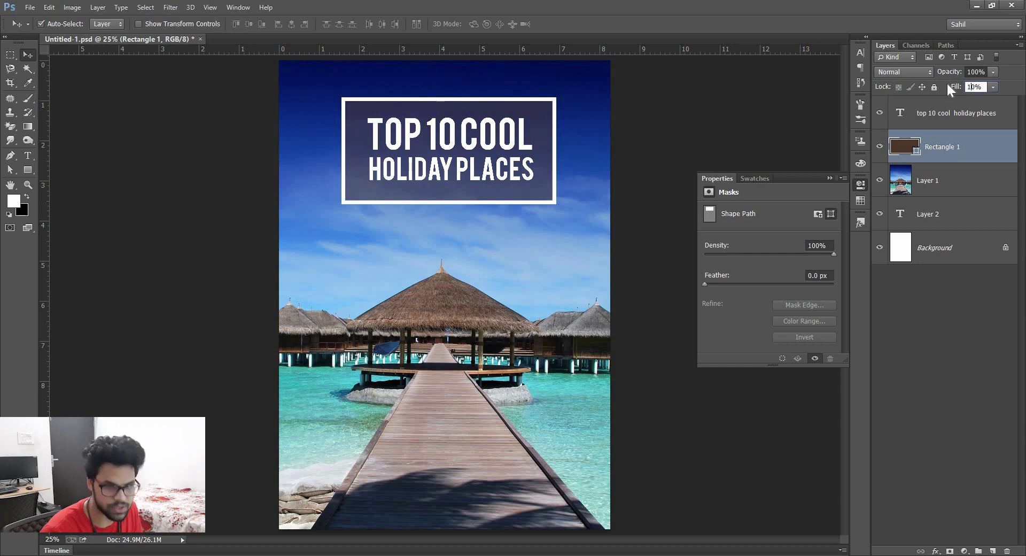
key("Return")
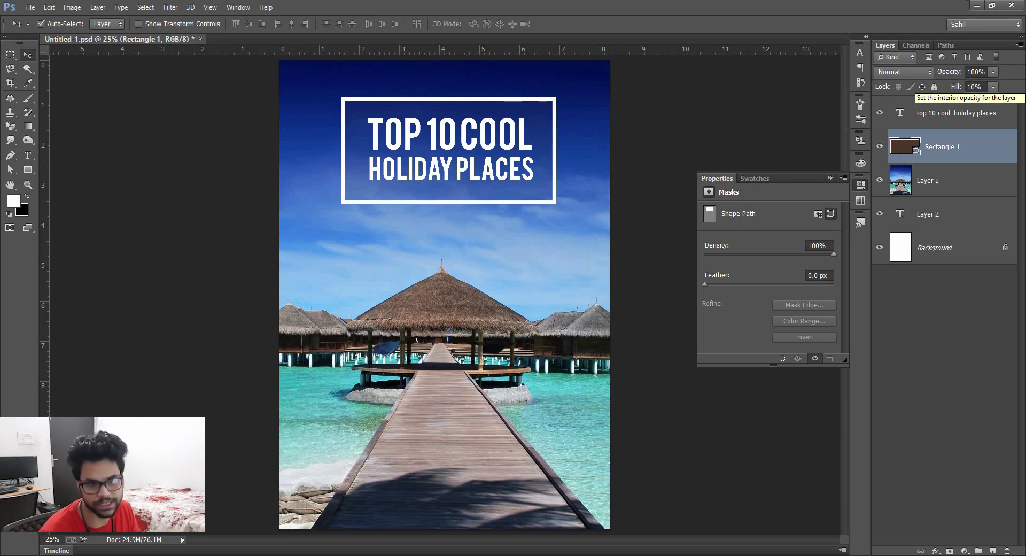
left_click_drag(951, 86, 944, 83)
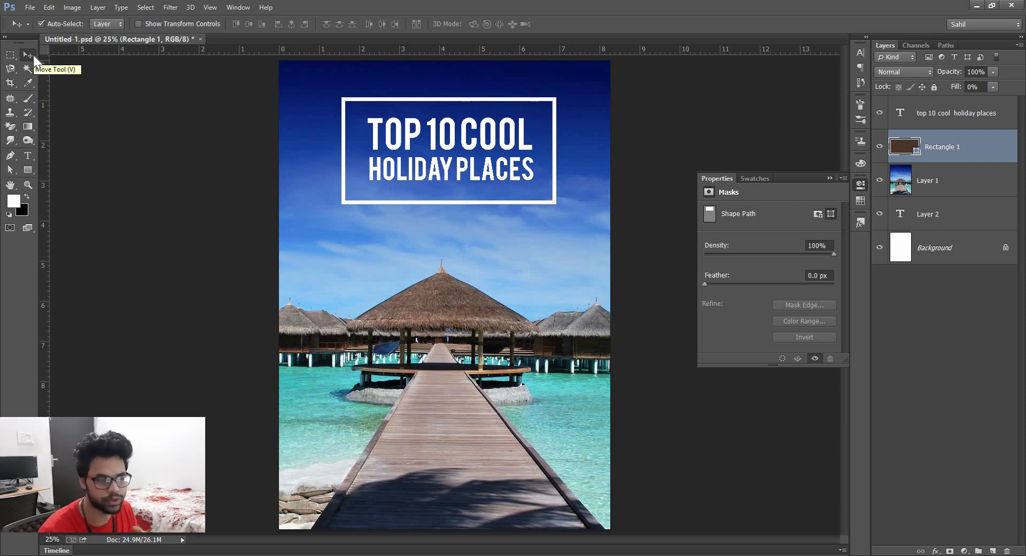
Select the Polygon Tool and set its Sides to 3.
left_click(27, 167)
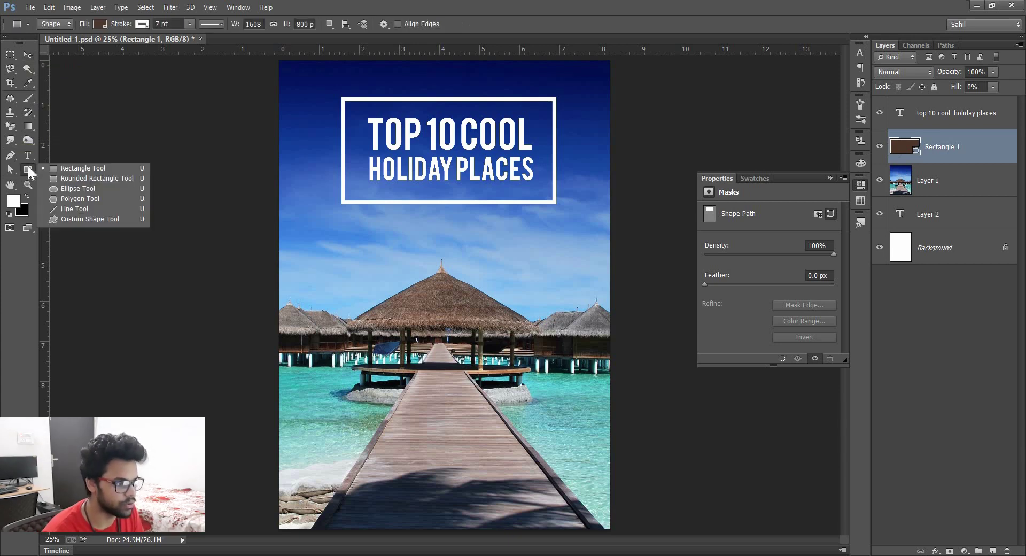
left_click(63, 199)
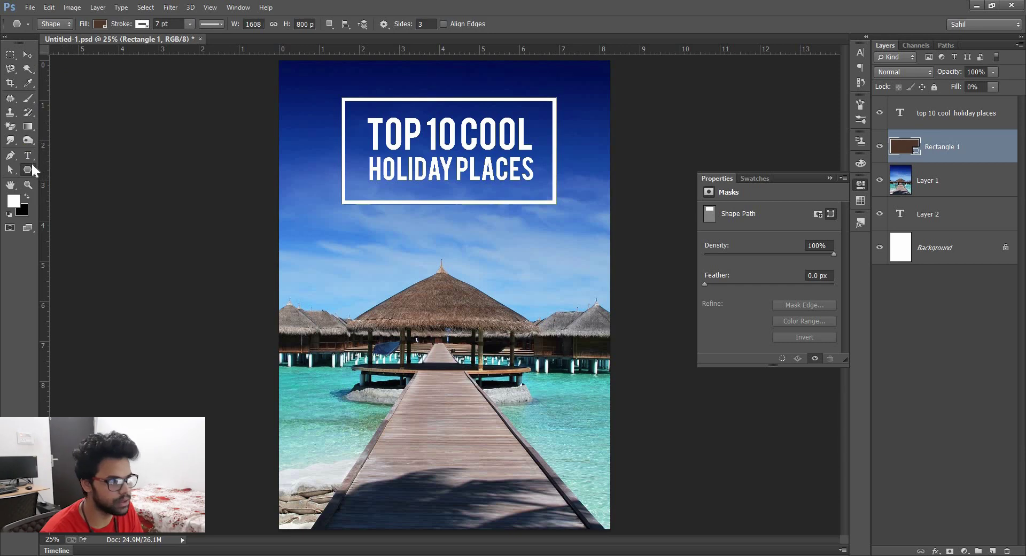
left_click(27, 168)
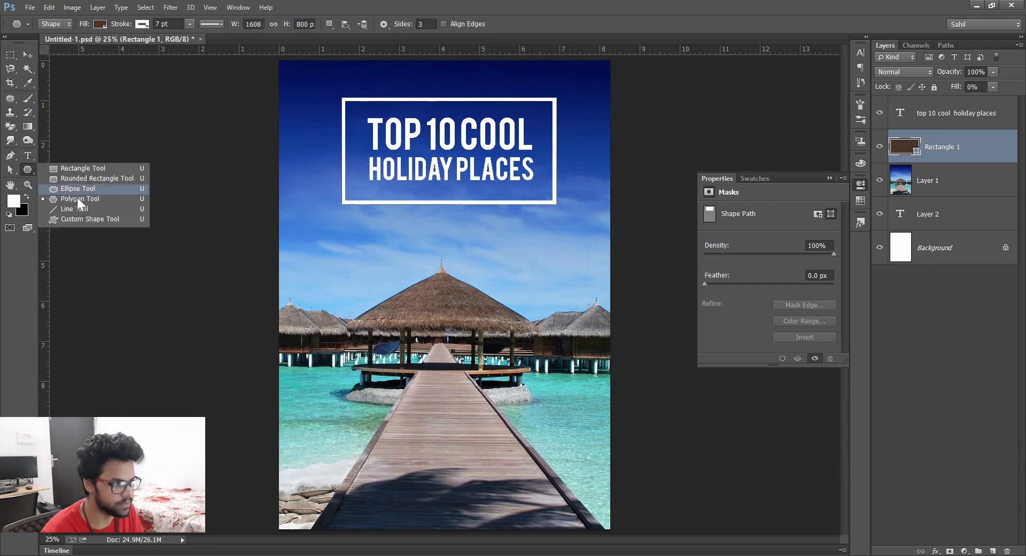
left_click(63, 199)
left_click(426, 24)
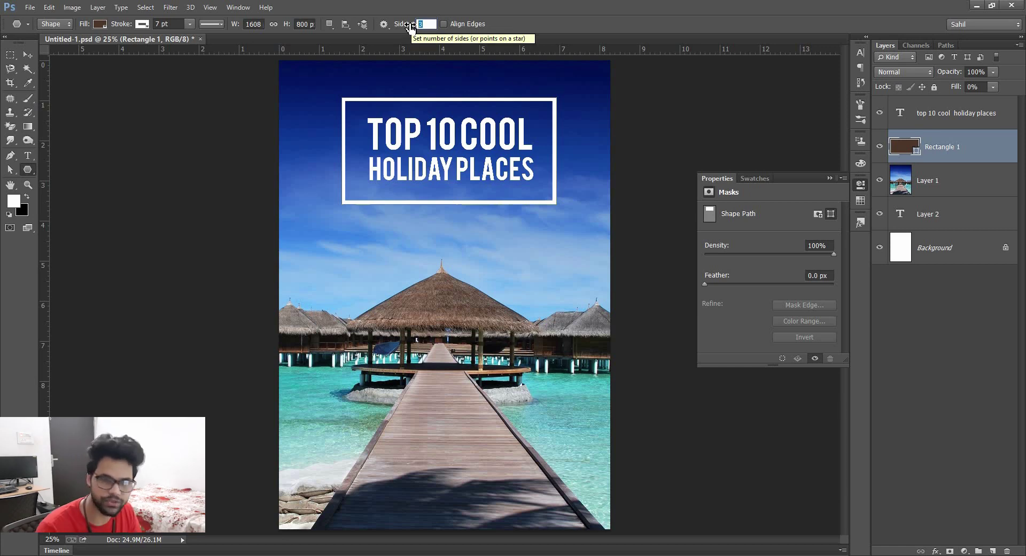
key("v")
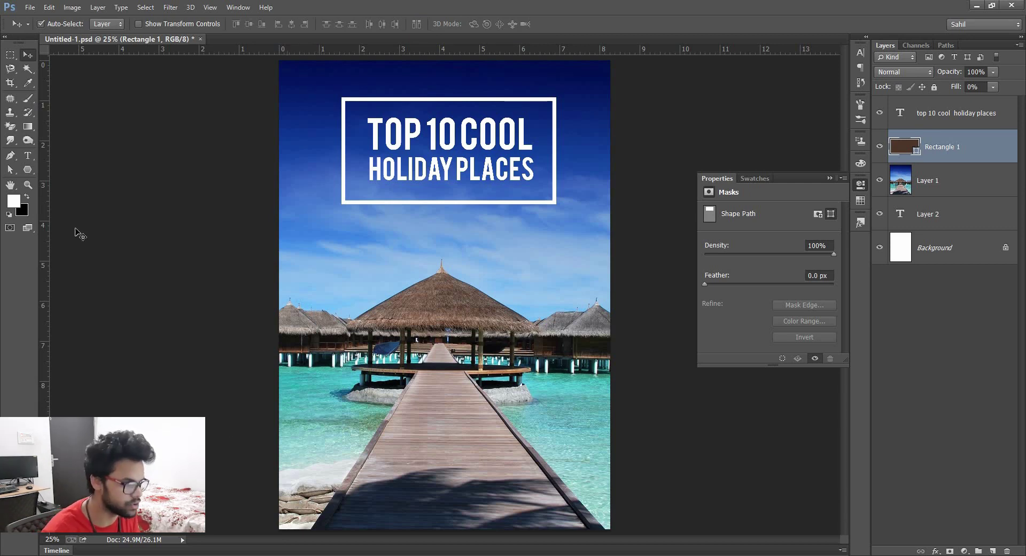
left_click(30, 167)
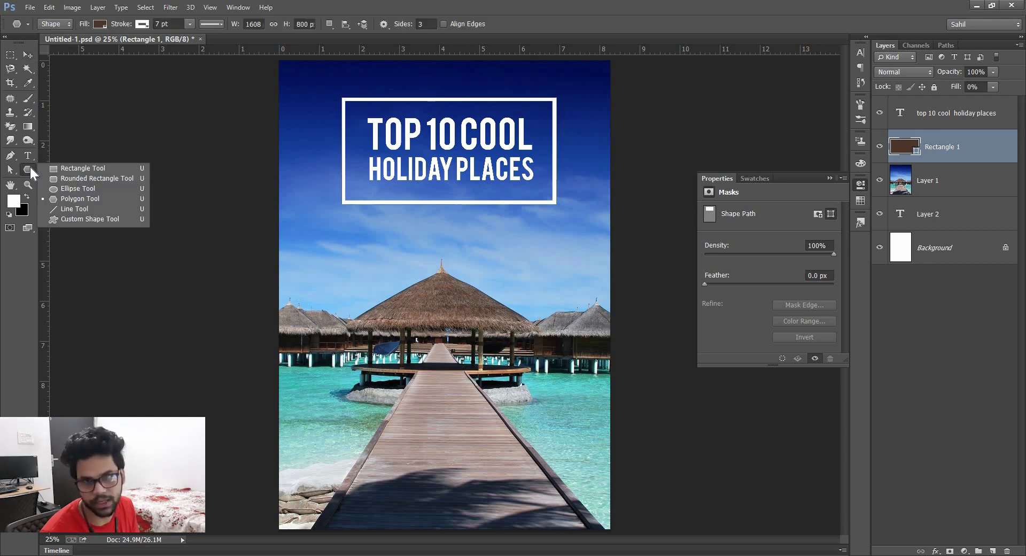
left_click(83, 197)
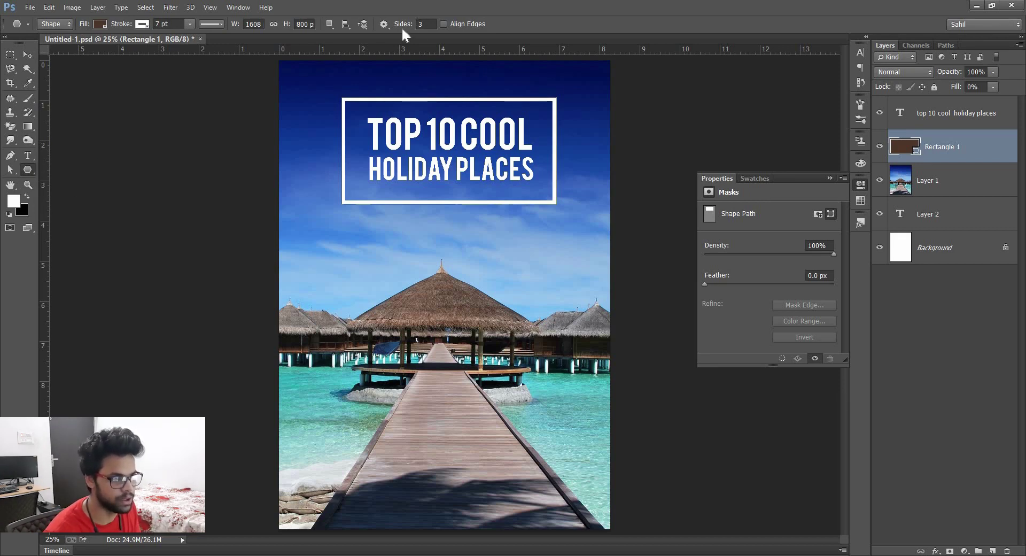
left_click(426, 24)
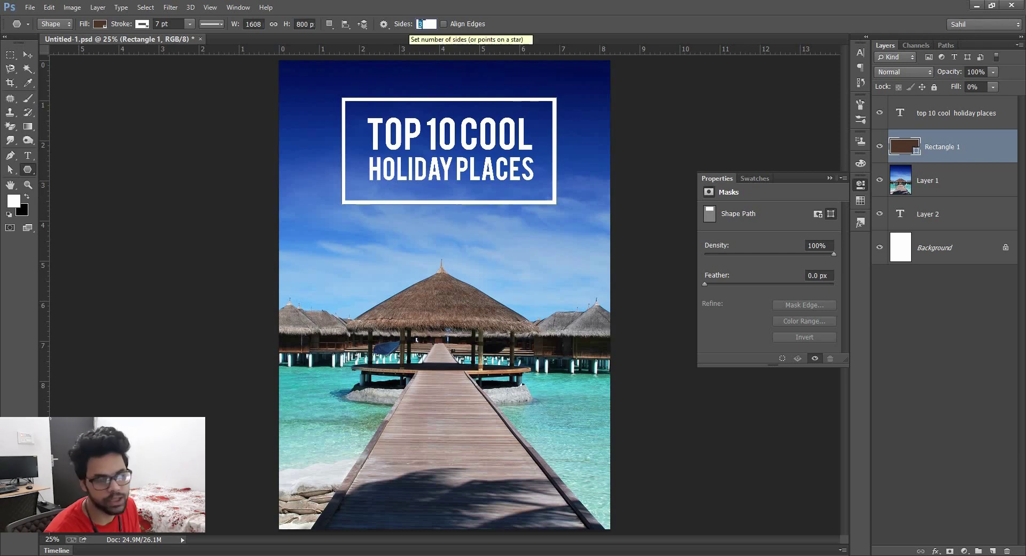
type("3")
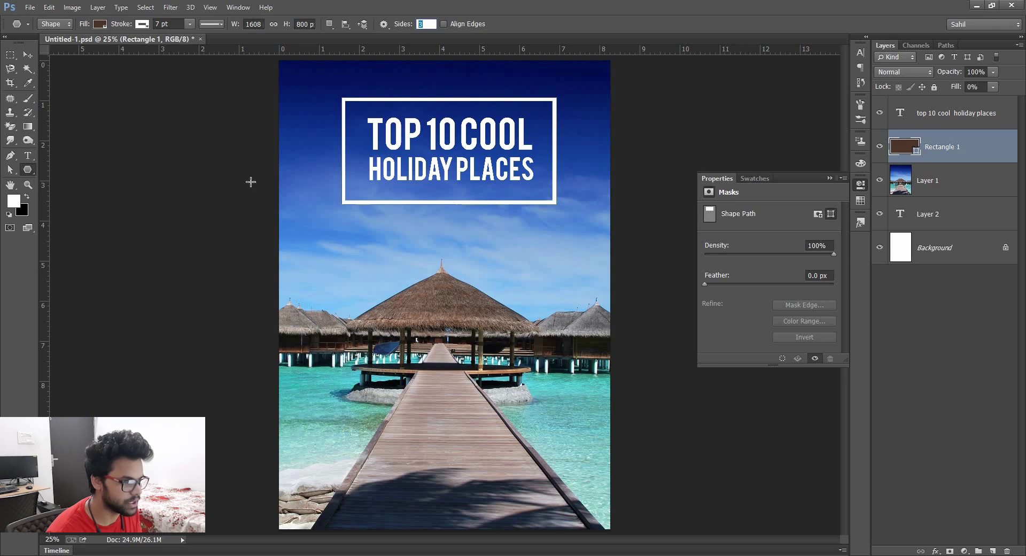
Draw a triangle with no stroke and a white fill.
left_click_drag(318, 205, 342, 226)
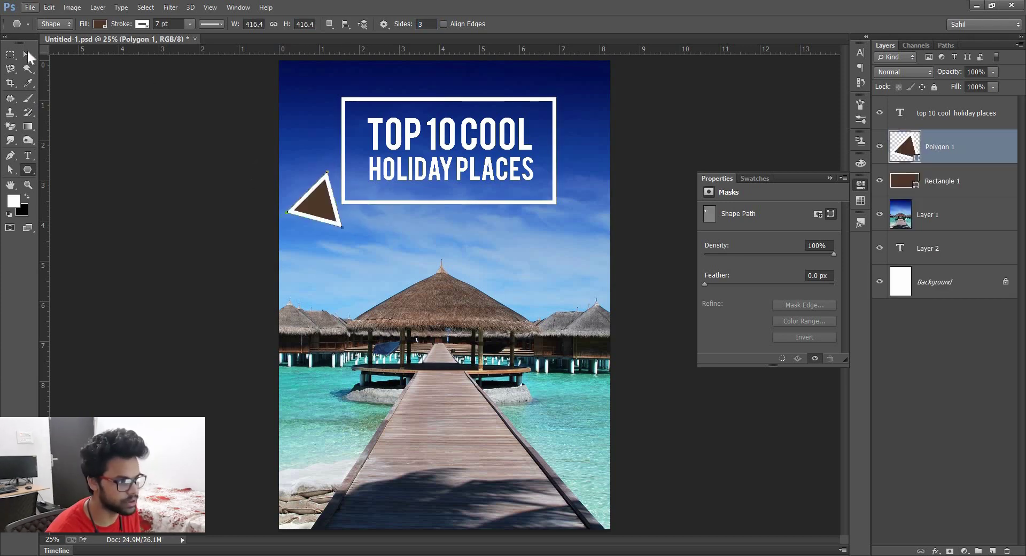
left_click(138, 24)
left_click(101, 24)
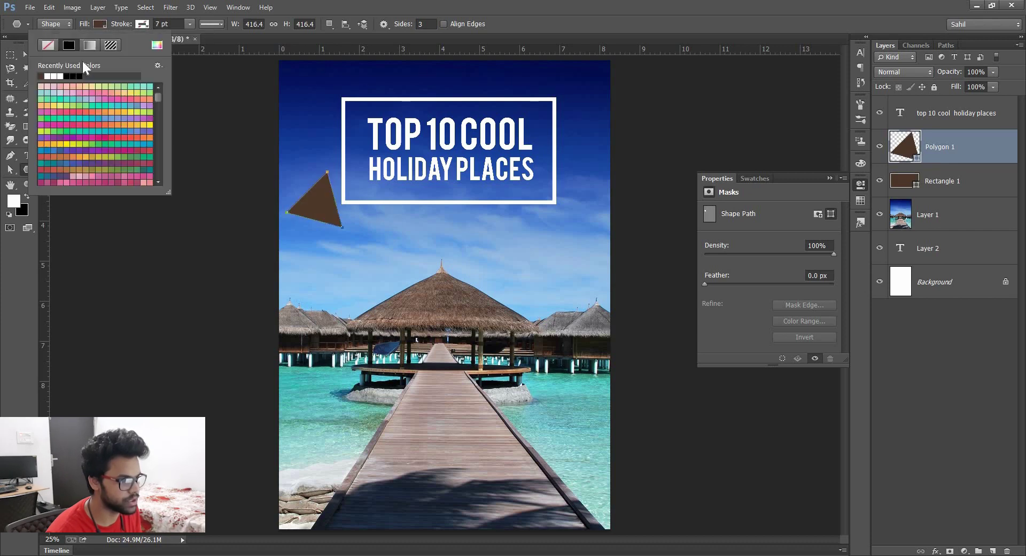
left_click(56, 76)
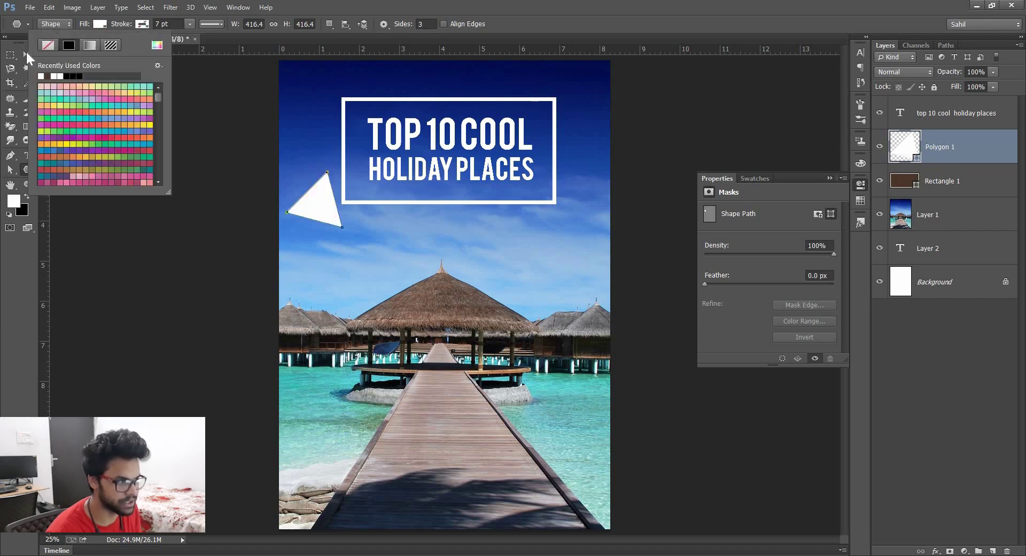
Rotate the triangle about −62° and place it on the frame's top-left corner.
left_click(27, 53)
left_click_drag(299, 207, 333, 100)
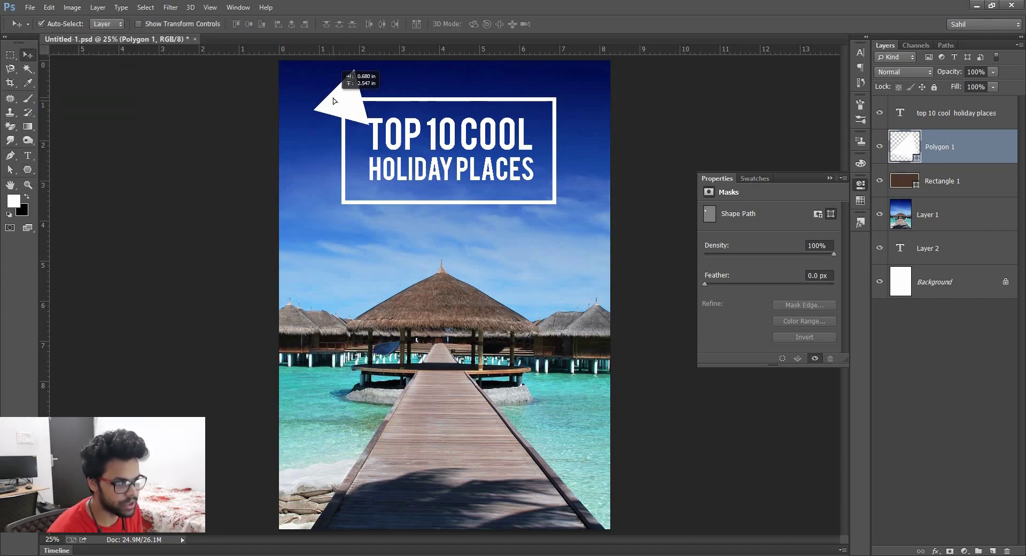
key("ctrl+t")
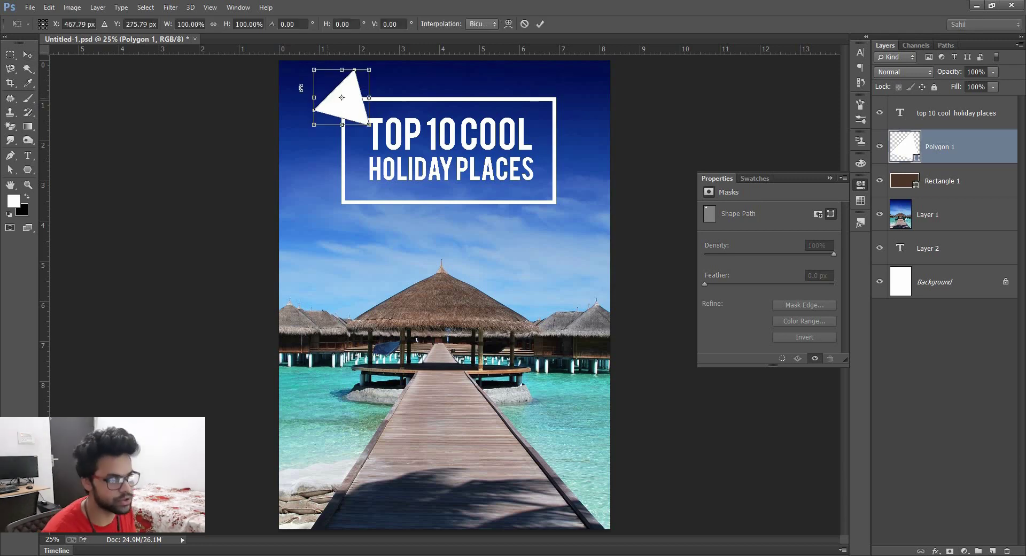
left_click_drag(295, 129, 297, 146)
left_click_drag(364, 93, 364, 103)
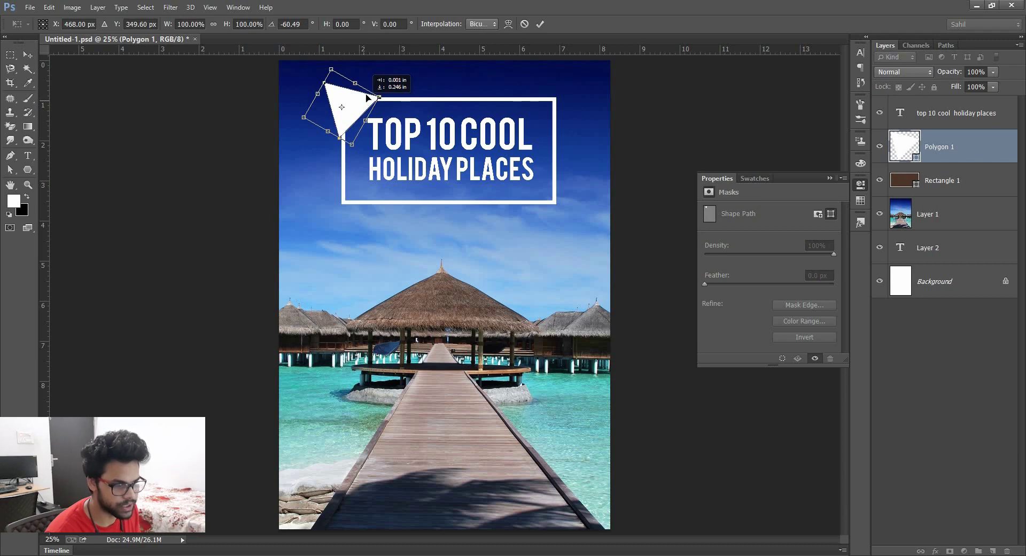
key("Return")
left_click_drag(366, 104, 361, 100)
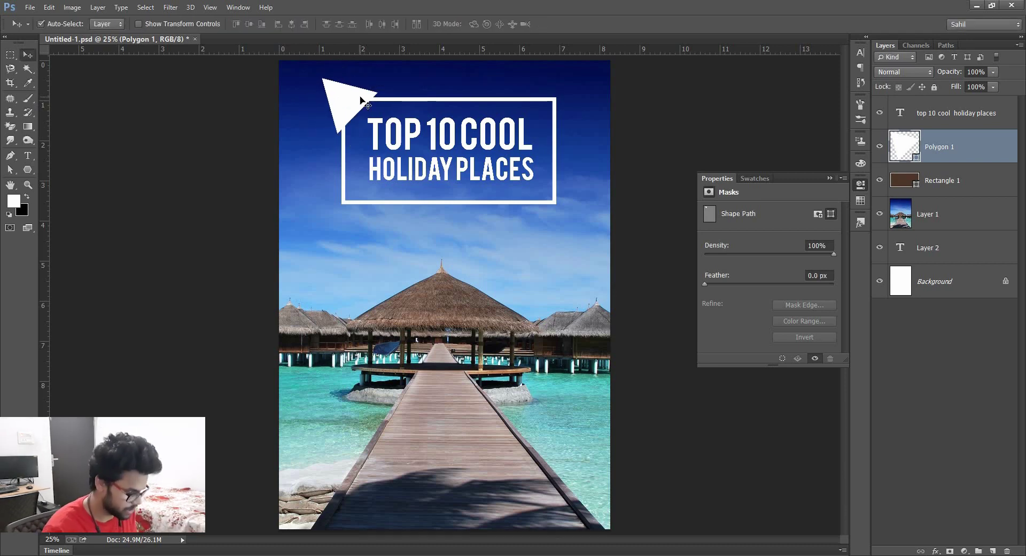
Clip the triangle to Rectangle 1 and uncheck Blend Clipped Layers as Group in its Layer Style.
key("ctrl+alt+g")
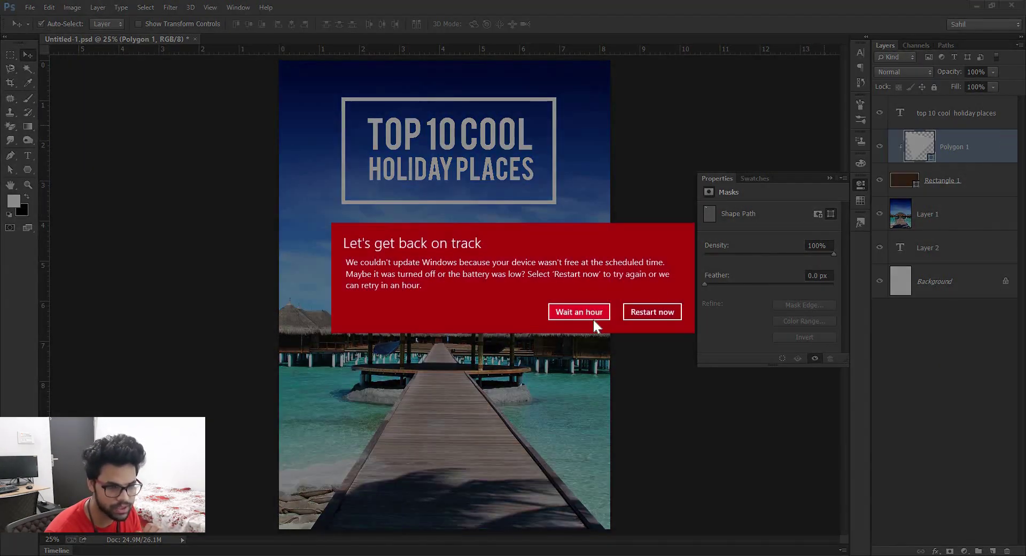
left_click(592, 315)
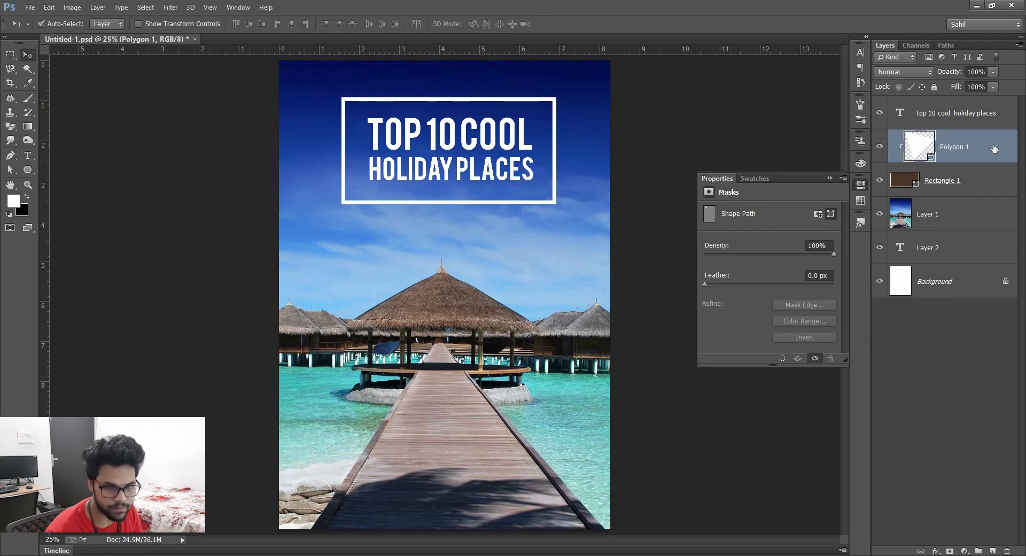
double_click(990, 147)
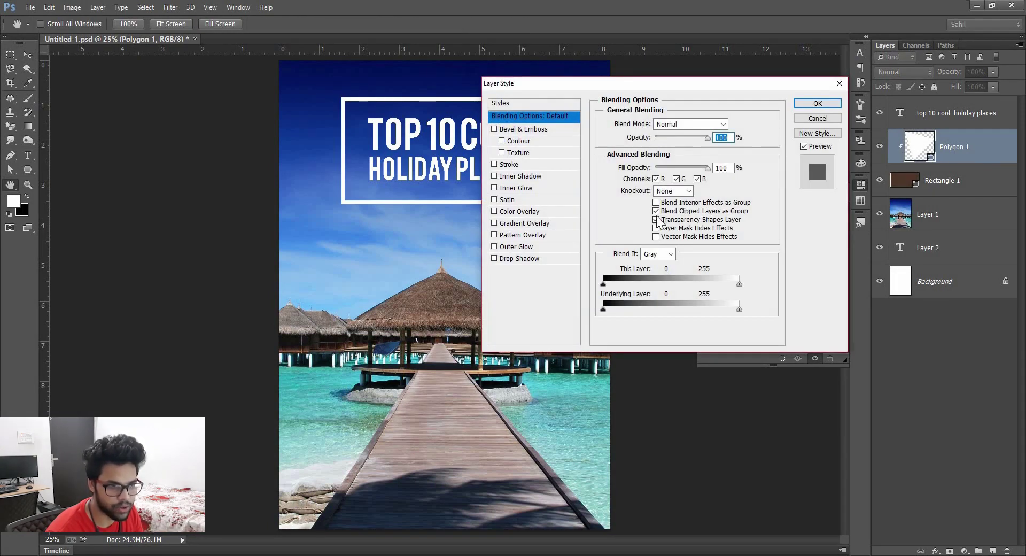
left_click(840, 83)
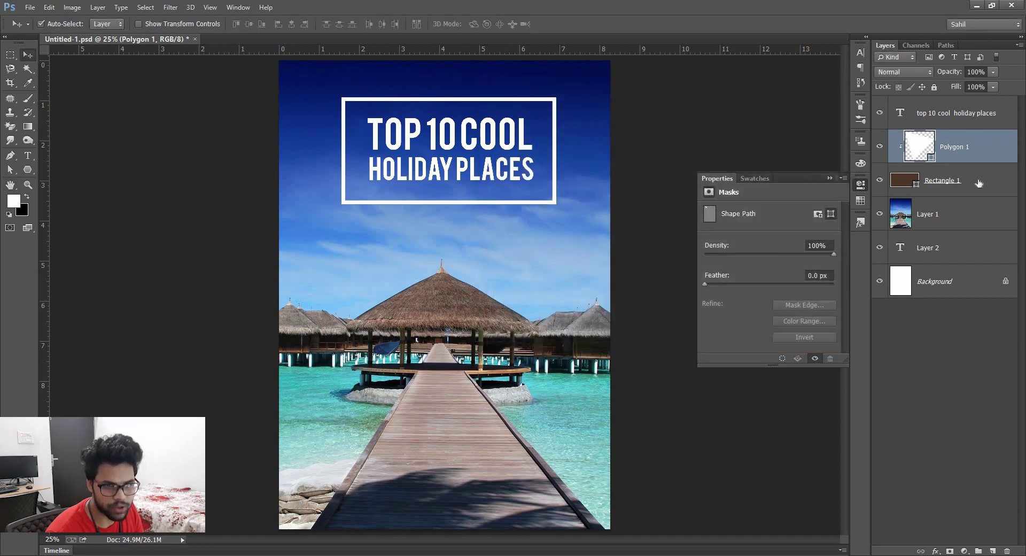
left_click(970, 180)
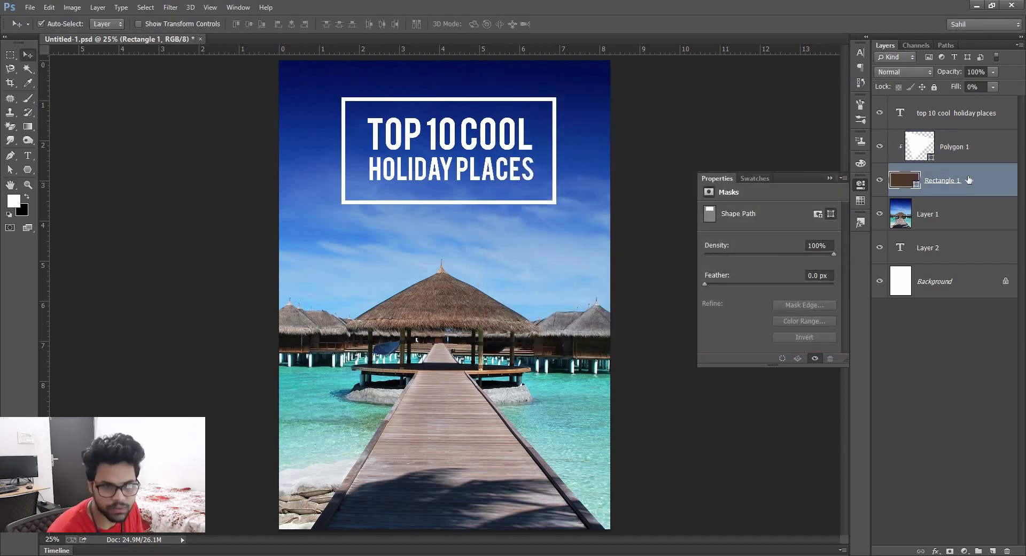
double_click(945, 177)
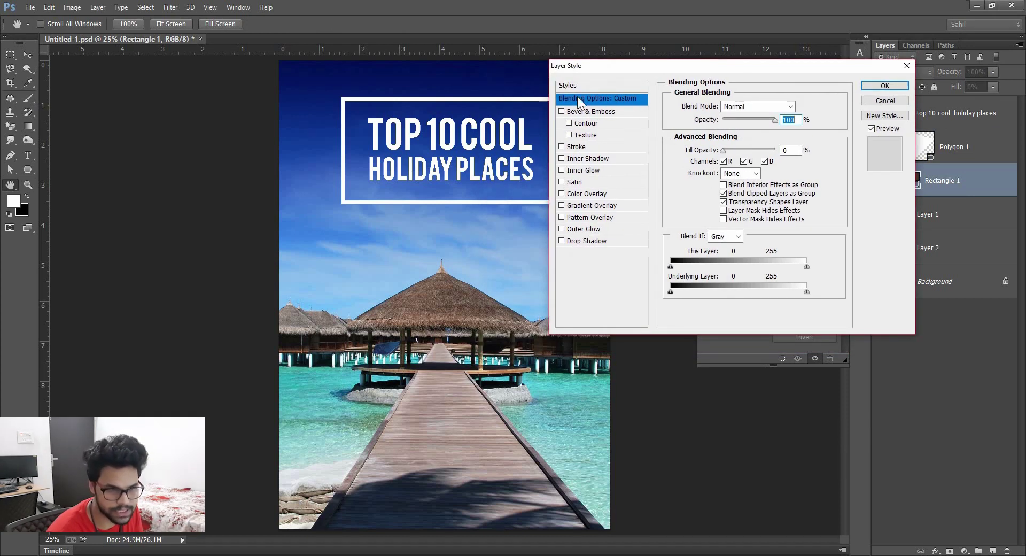
left_click(742, 194)
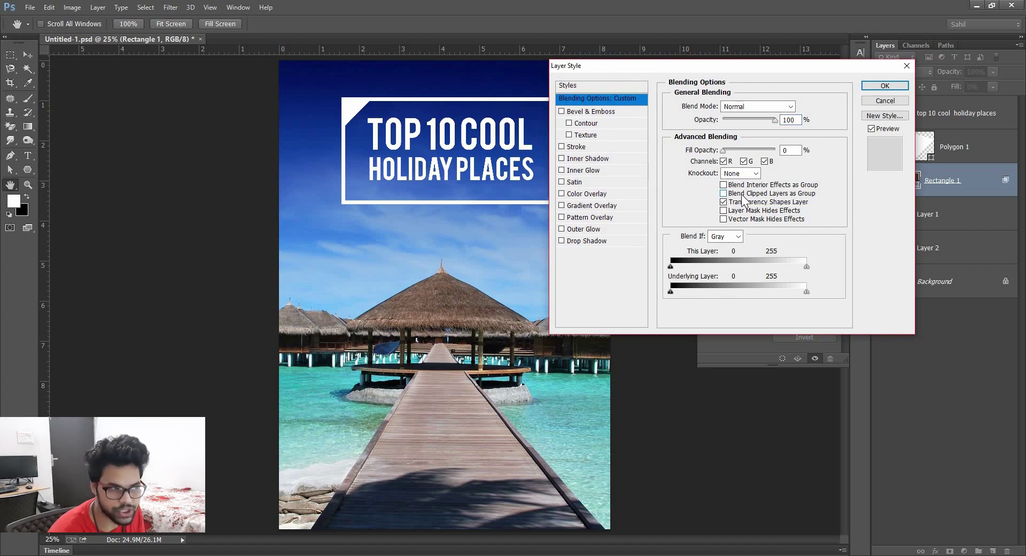
left_click(874, 84)
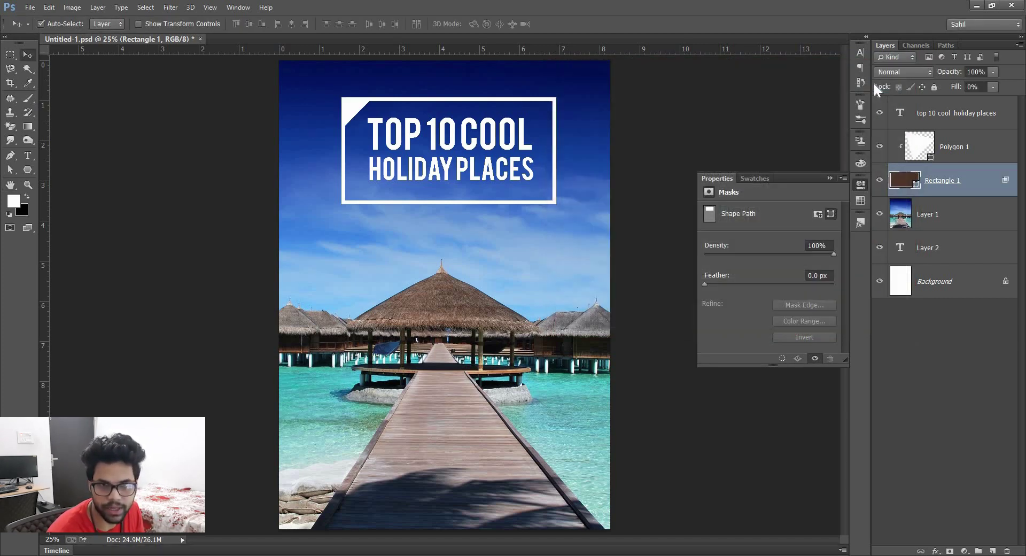
Duplicate the corner triangle and move the copy to the banner's top-right corner.
left_click(354, 111)
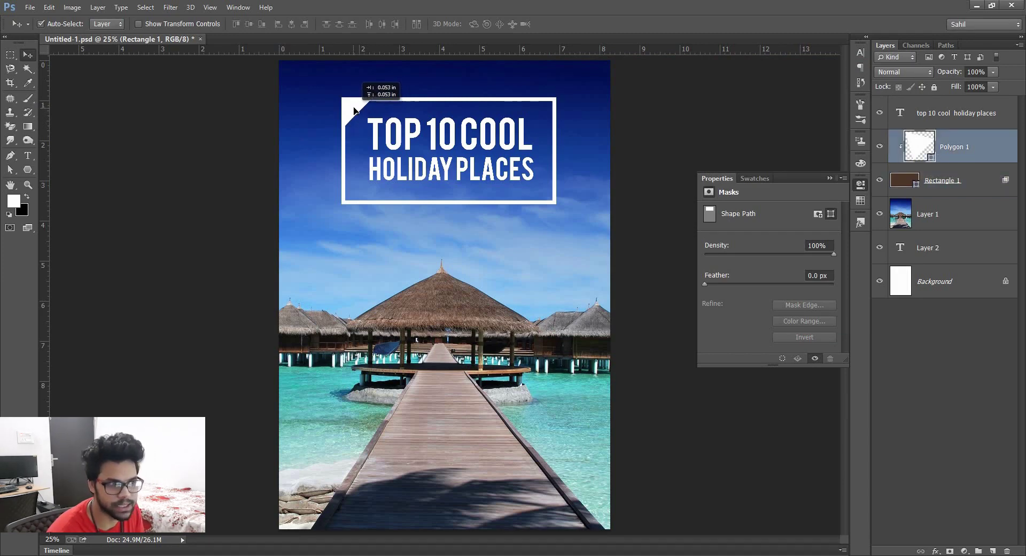
left_click_drag(354, 111, 353, 107)
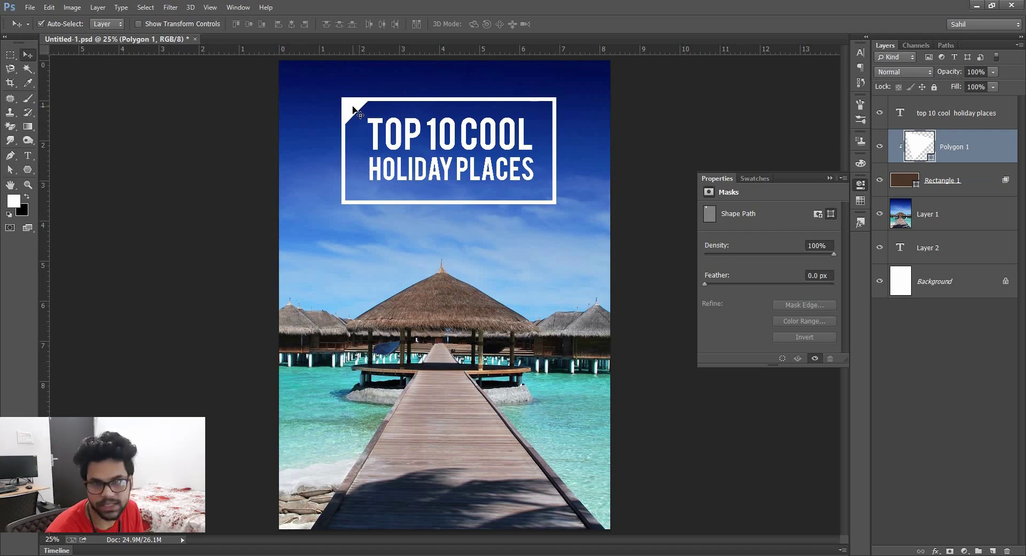
key("ctrl+j")
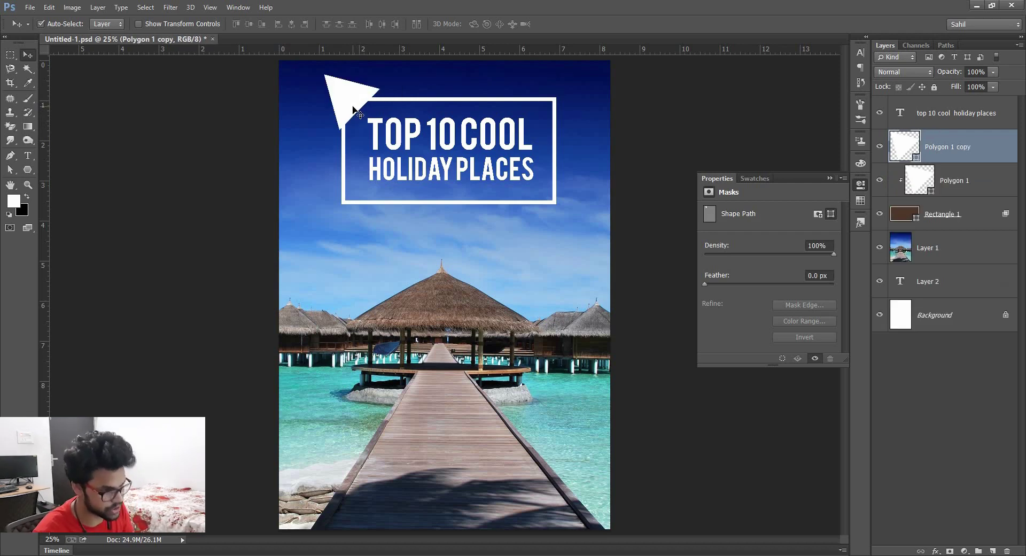
key("ctrl+t")
left_click_drag(479, 89, 561, 96)
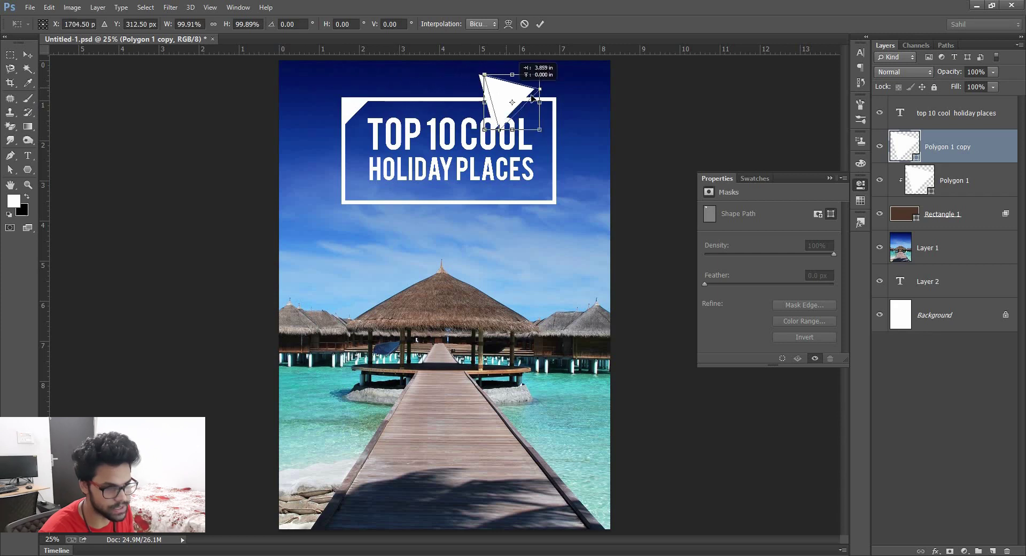
key("Return")
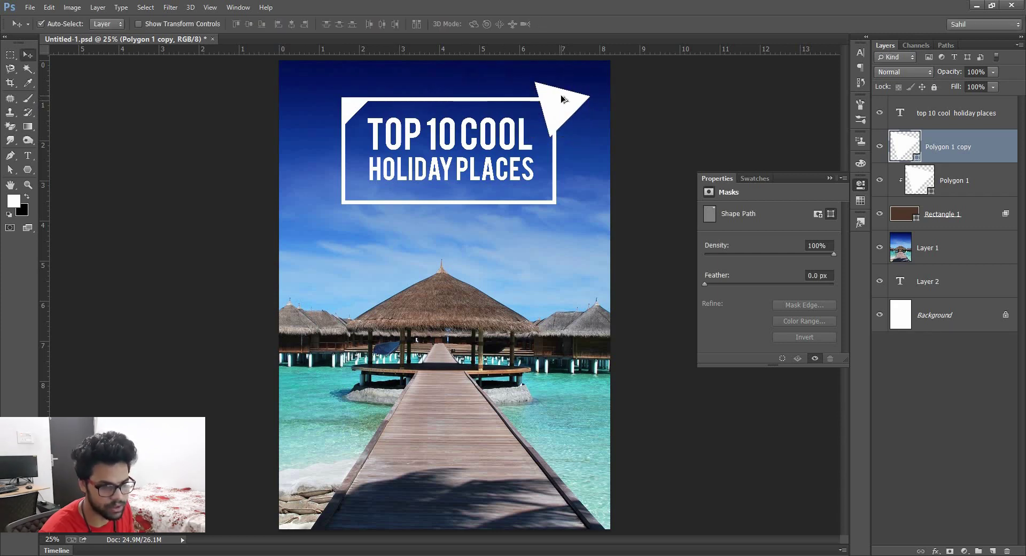
Clip the copy and rotate it into the top-right corner, then duplicate Polygon 1 again.
key("ctrl+alt+g")
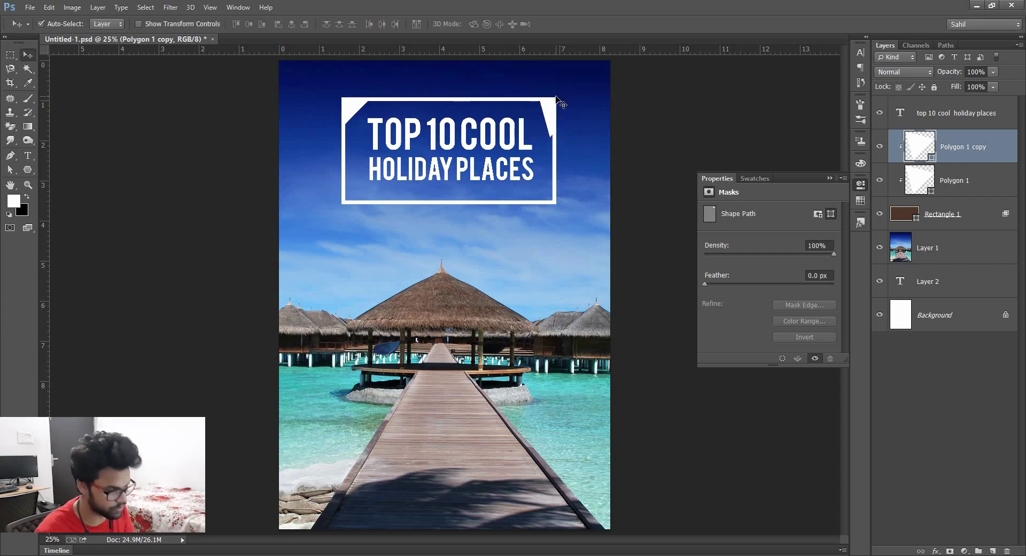
key("ctrl+t")
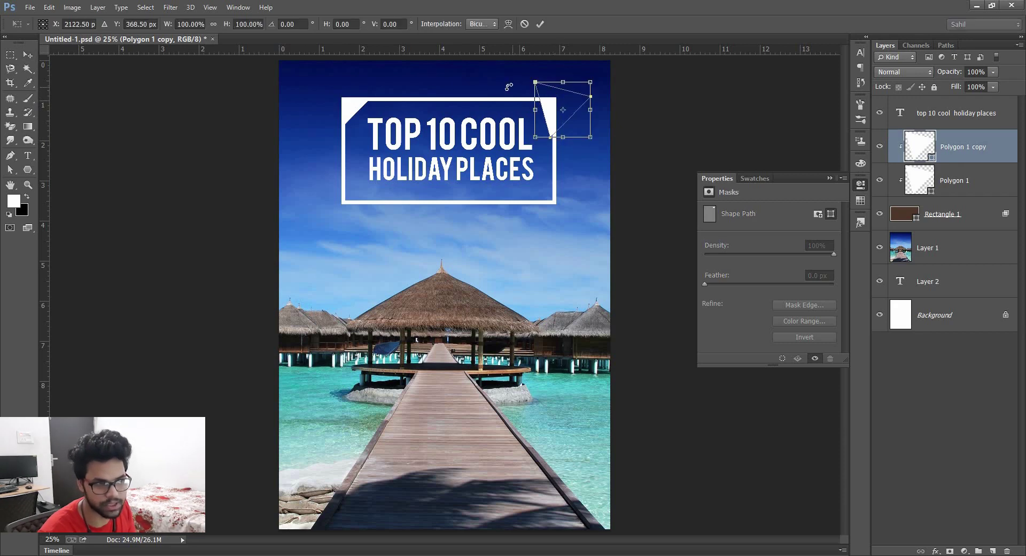
left_click_drag(508, 87, 500, 109)
left_click_drag(567, 102, 566, 94)
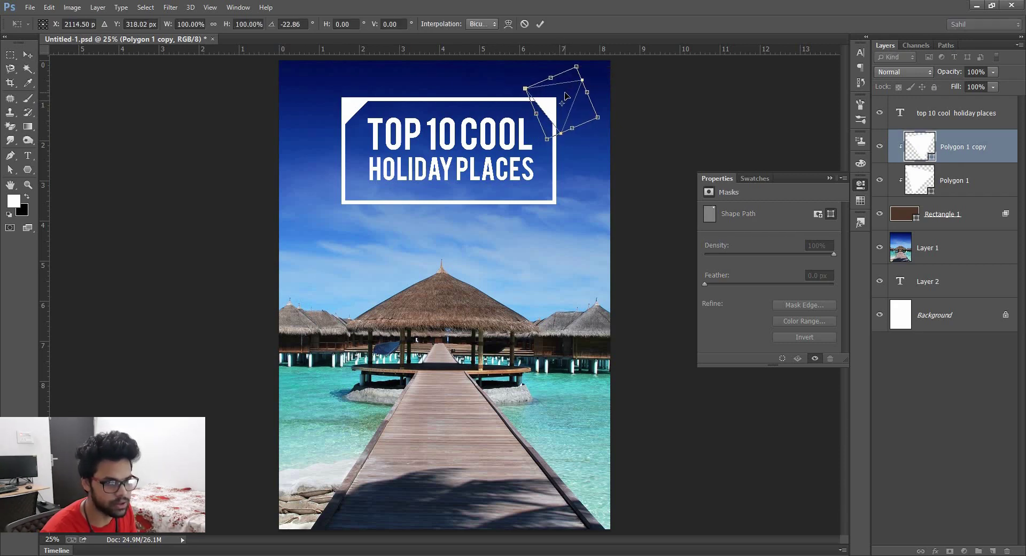
key("Return")
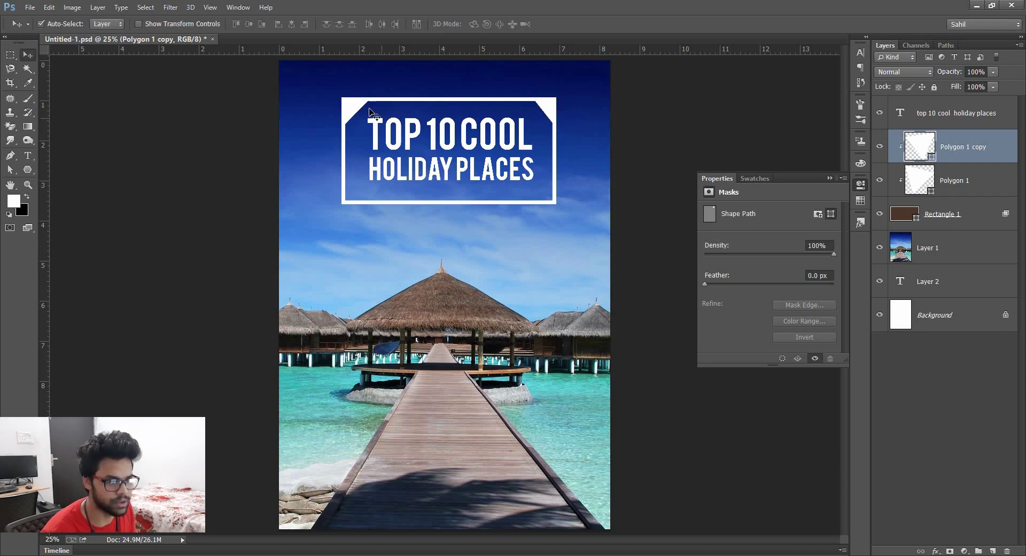
left_click(955, 182)
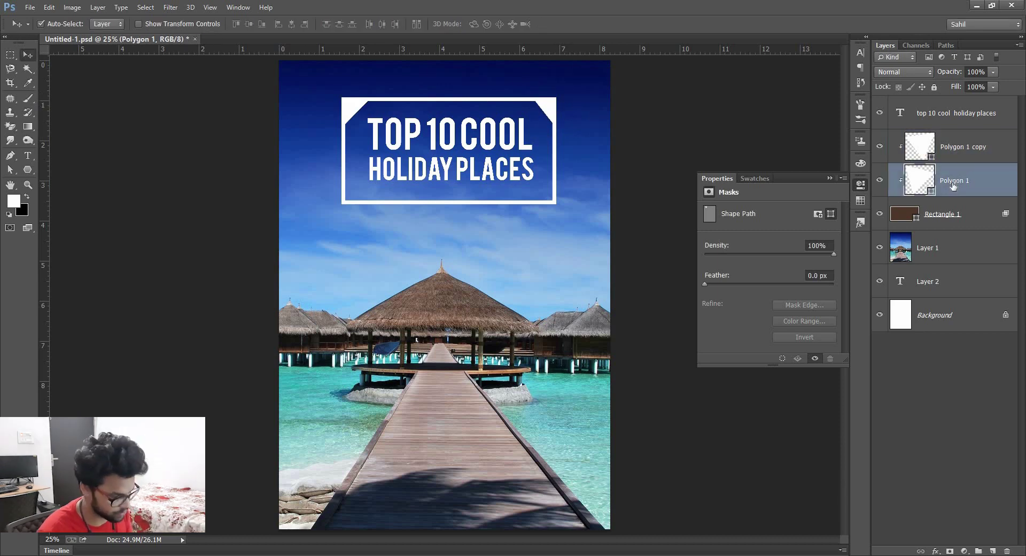
key("ctrl+j")
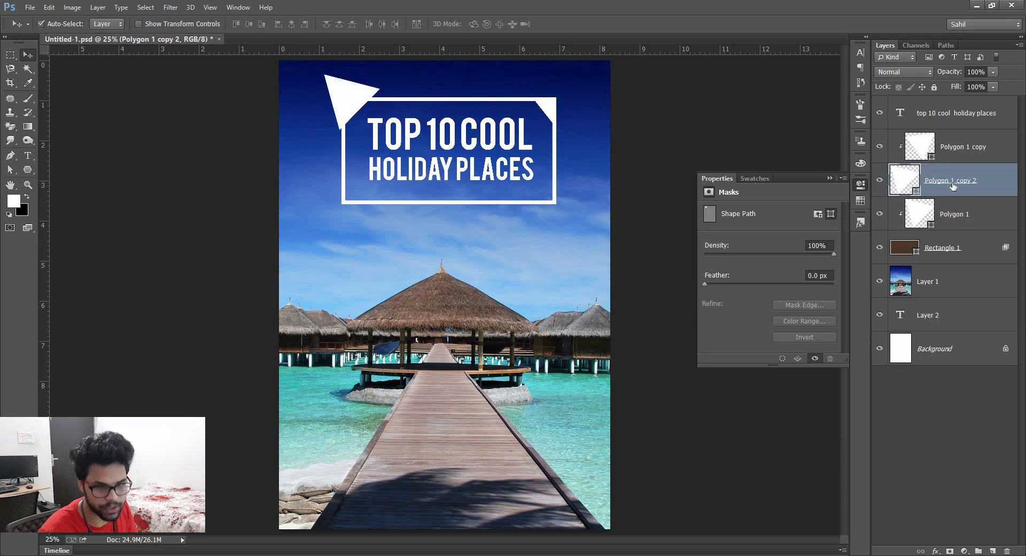
Move and rotate the new triangle copy into the banner's bottom-left corner.
left_click(954, 196, "alt")
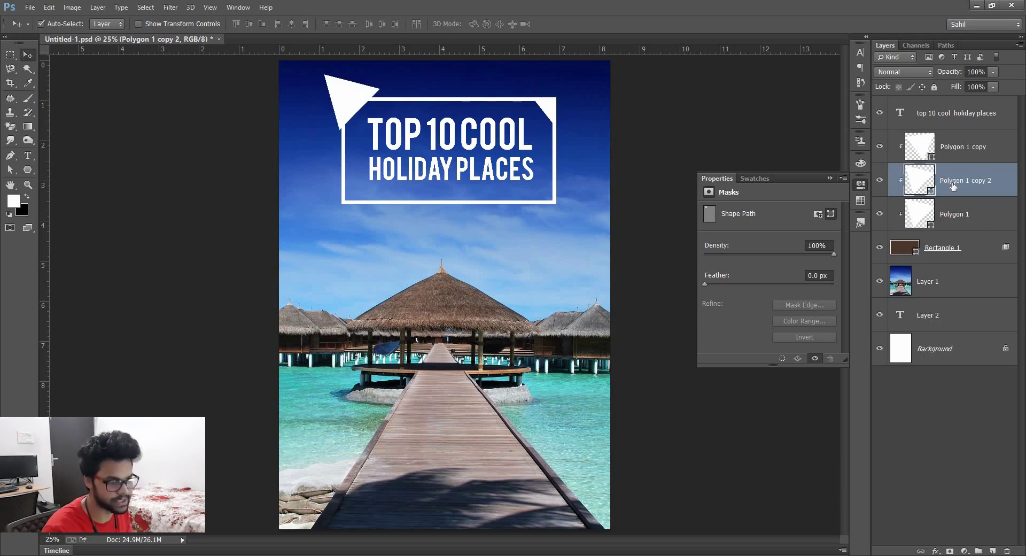
key("ctrl+t")
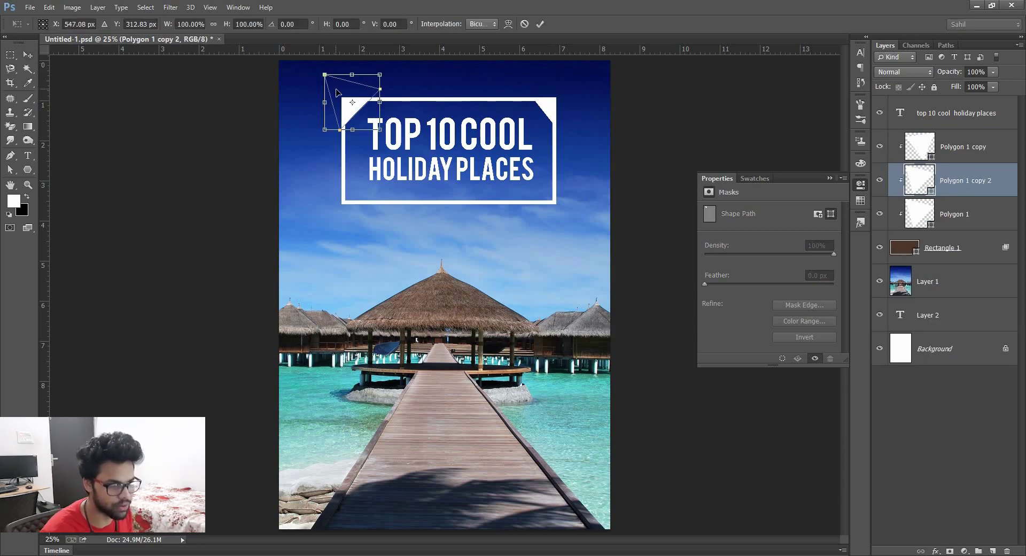
left_click_drag(342, 115, 347, 230)
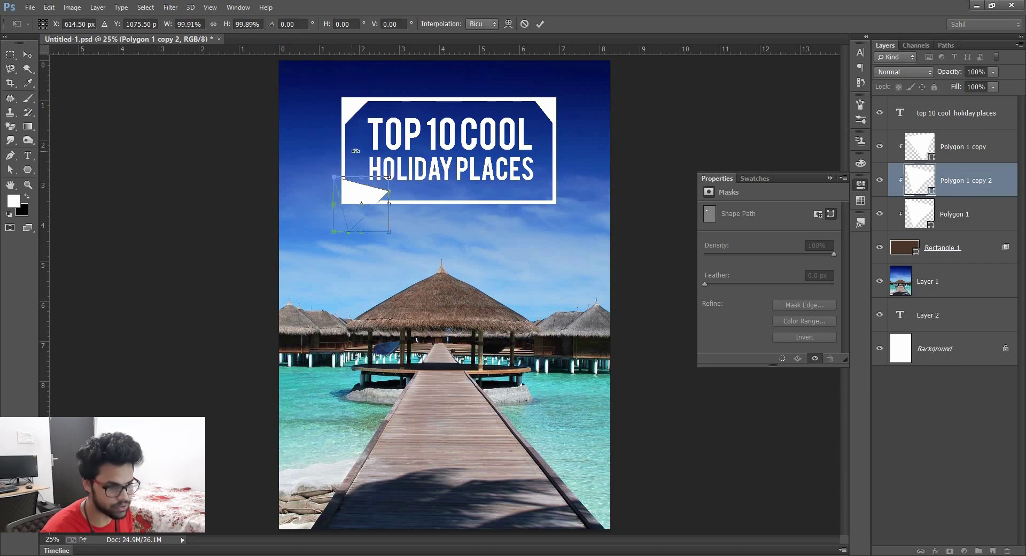
mouse_move(370, 155)
left_mouse_down()
mouse_move(393, 167)
mouse_move(347, 188)
mouse_move(561, 197)
left_mouse_up()
key("Return")
Duplicate the triangle and rotate the copy into the banner's bottom-right corner.
key("ctrl+j")
key("ctrl+t")
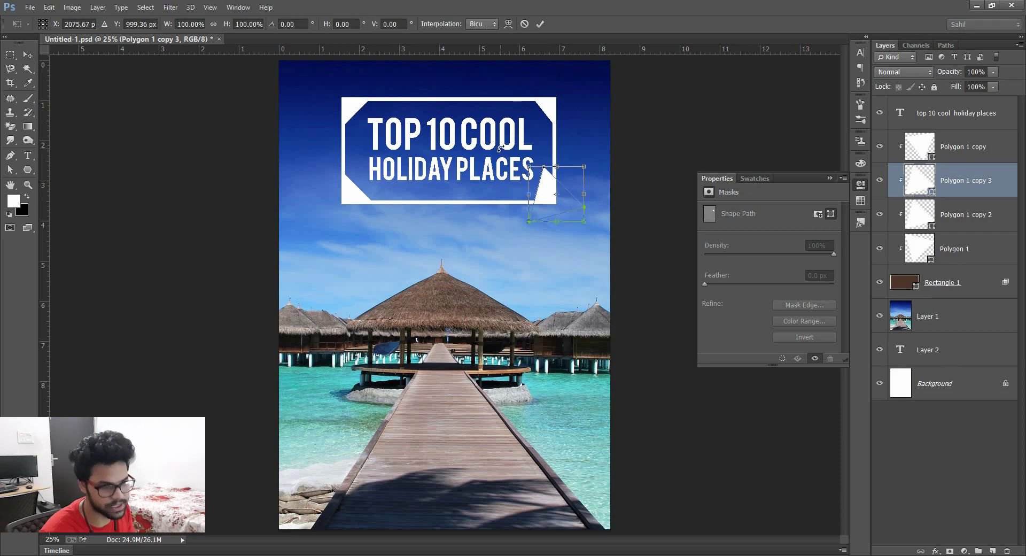
mouse_move(500, 149)
left_mouse_down()
mouse_move(531, 146)
mouse_move(541, 188)
left_mouse_up()
key("Return")
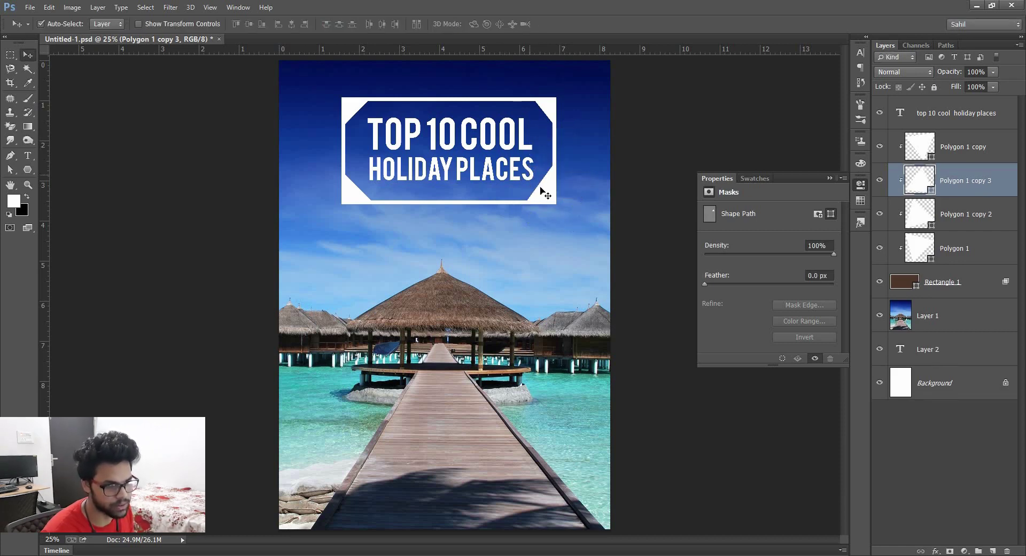
Check the banner rectangle and each corner triangle layer in turn.
left_click(545, 165)
left_click(548, 115)
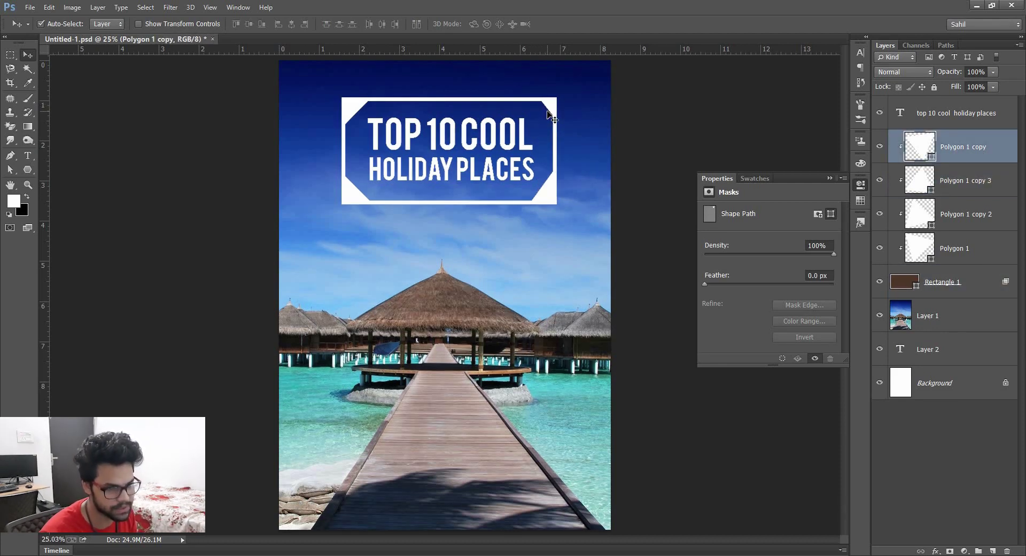
left_click(550, 197)
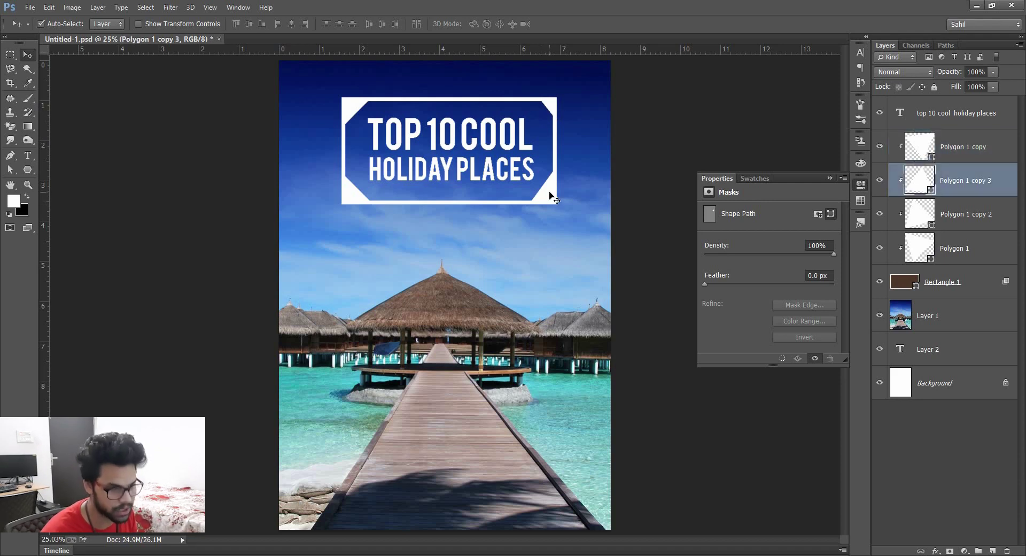
left_click(356, 195)
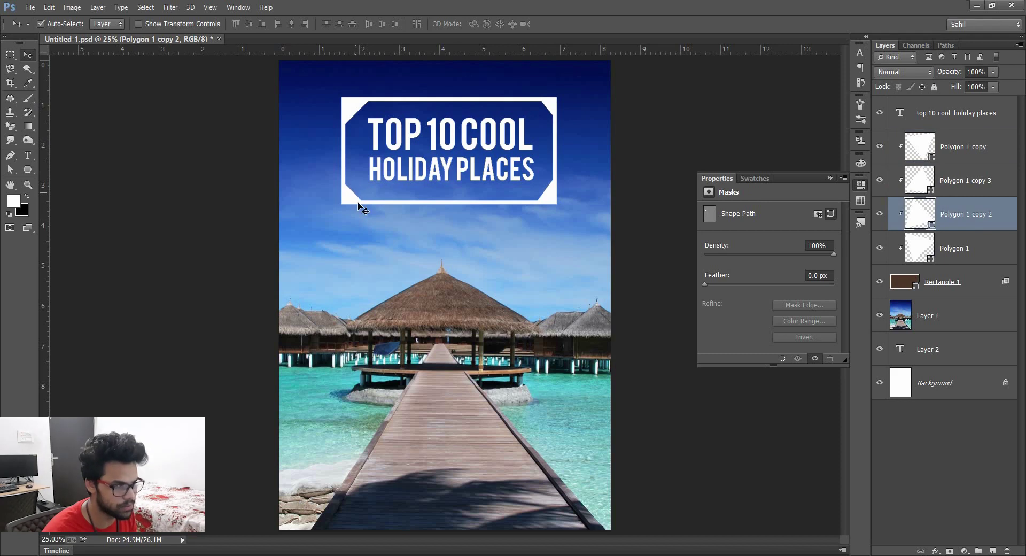
With the banner and triangles gone, move the two-line title down to just above the hut roof.
left_click(354, 115)
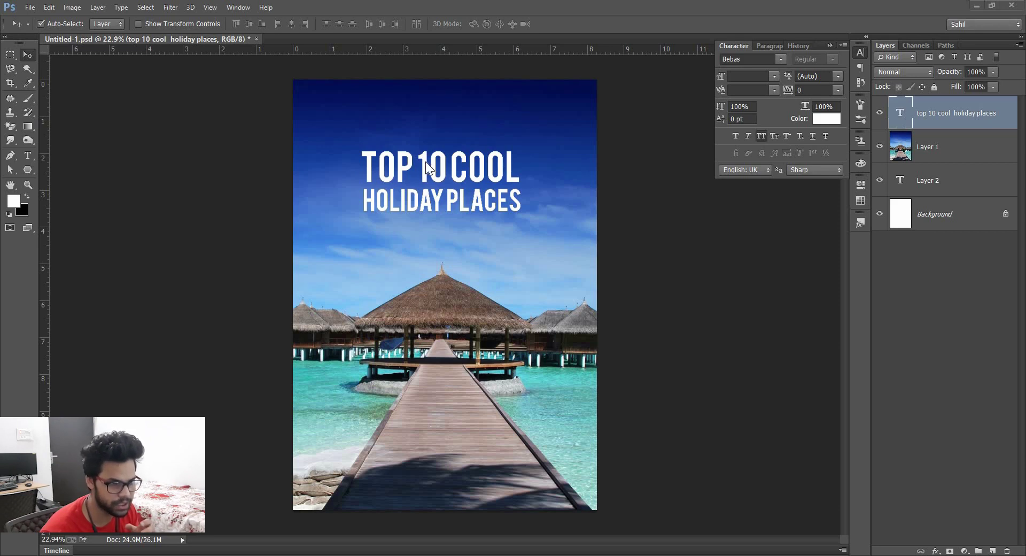
left_click_drag(426, 161, 425, 154)
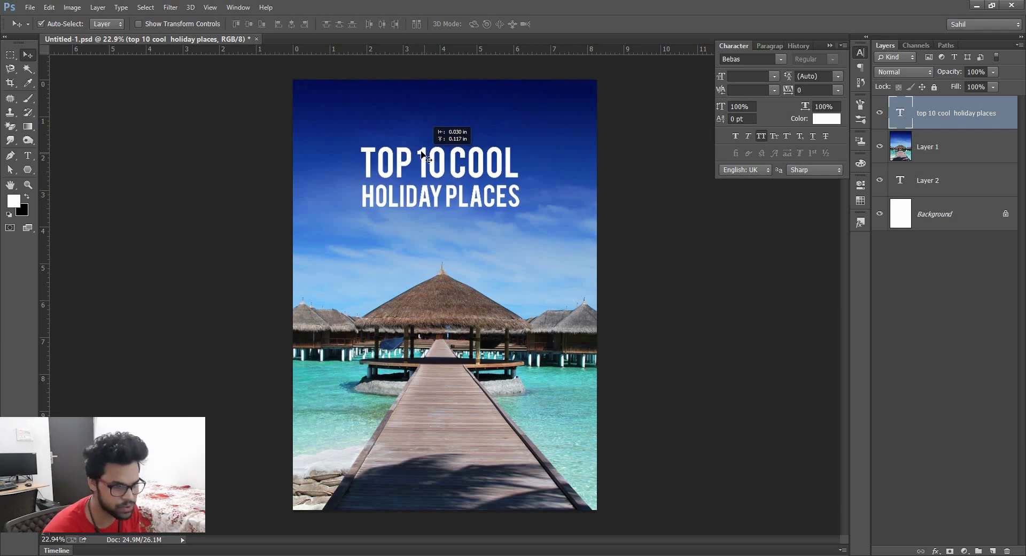
mouse_move(422, 152)
left_mouse_down()
mouse_move(420, 162)
mouse_move(418, 134)
left_mouse_up()
mouse_move(427, 221)
left_mouse_down()
mouse_move(428, 229)
mouse_move(422, 221)
left_mouse_up()
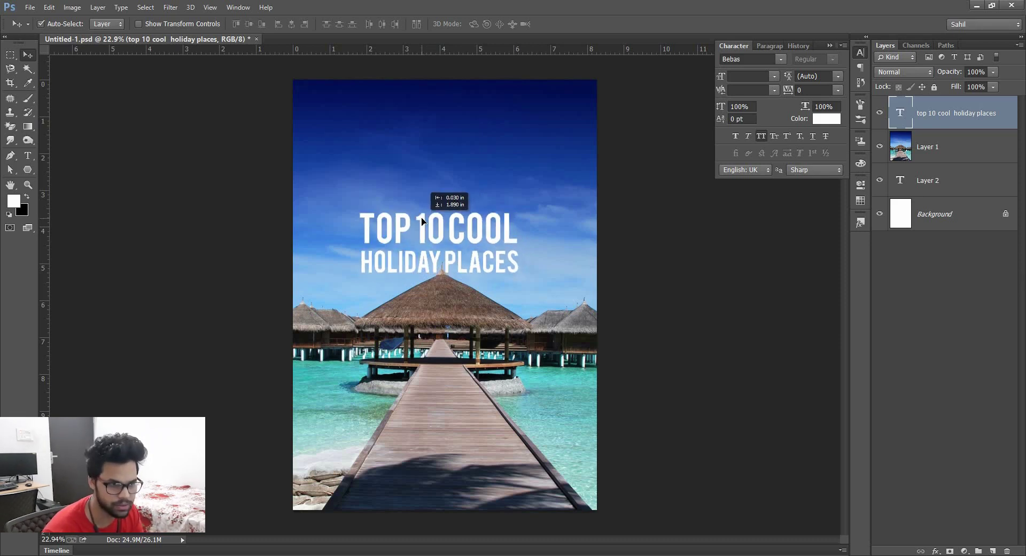
left_click_drag(431, 137, 430, 161)
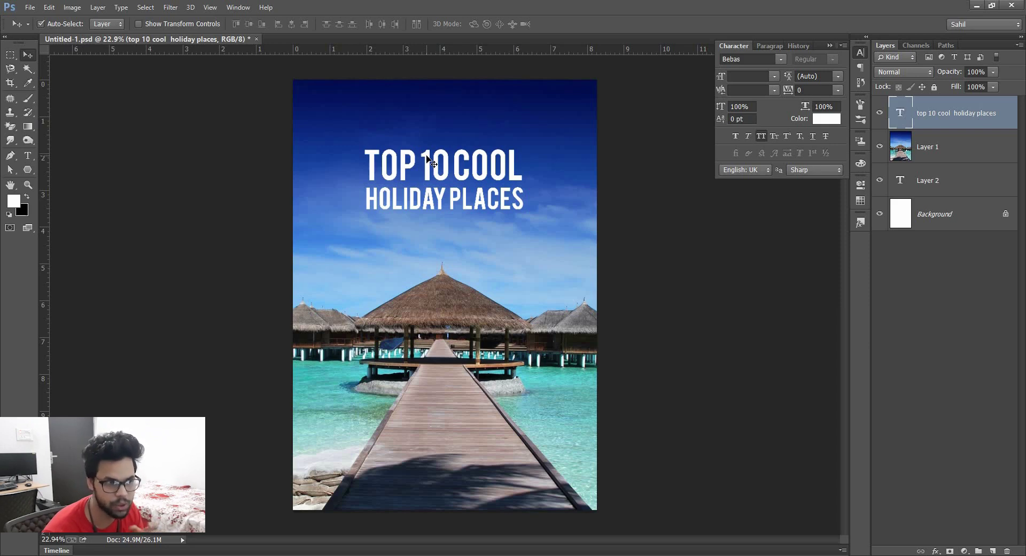
left_click_drag(427, 164, 431, 228)
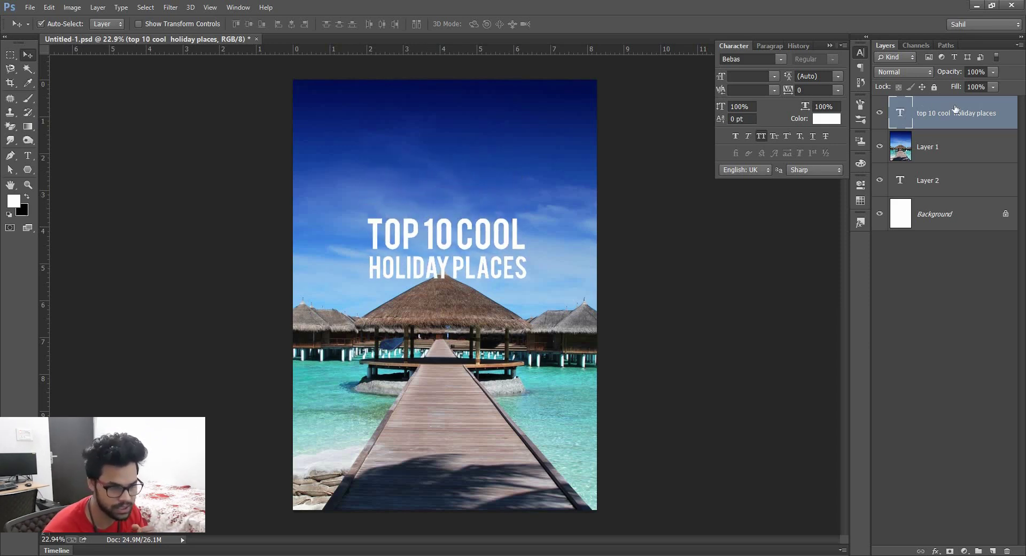
mouse_move(440, 229)
left_mouse_down()
mouse_move(434, 221)
mouse_move(438, 231)
left_mouse_up()
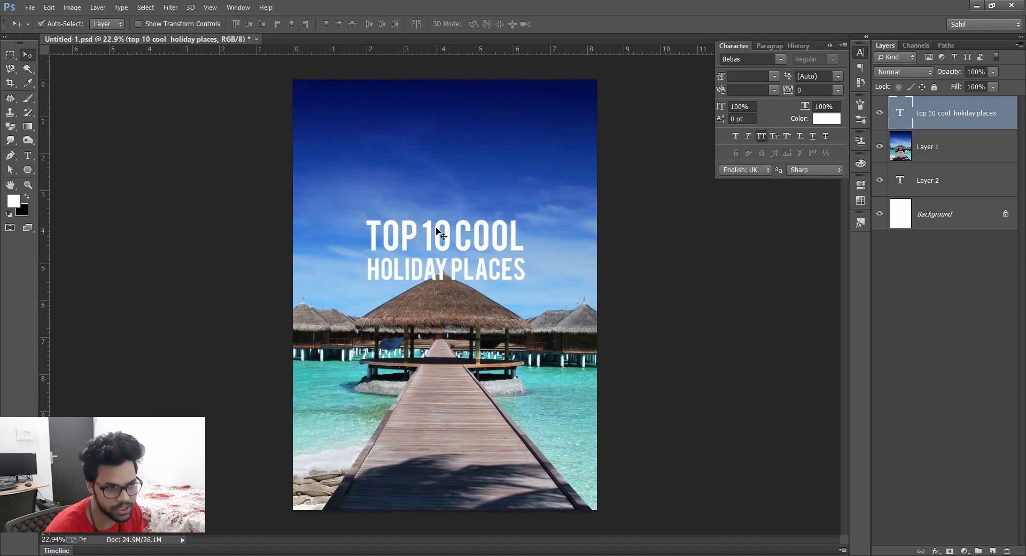
Add a drop shadow to the title text, placed directly behind the letters.
double_click(1008, 113)
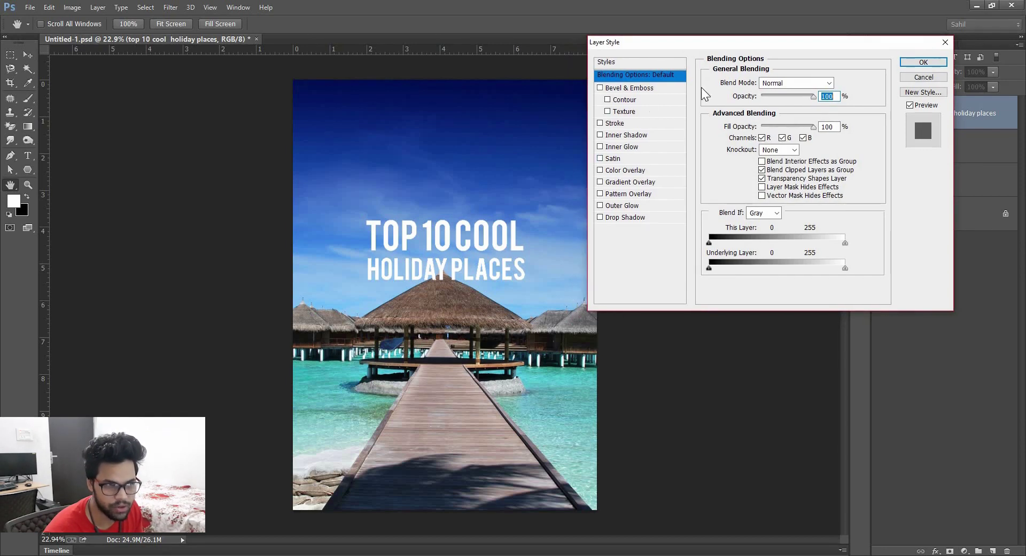
left_click(615, 218)
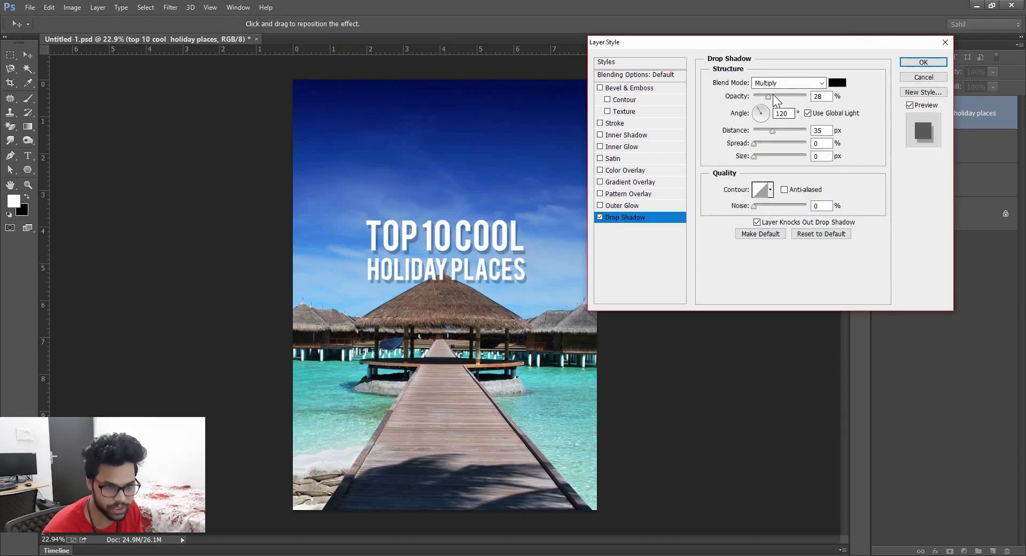
left_click_drag(774, 96, 777, 95)
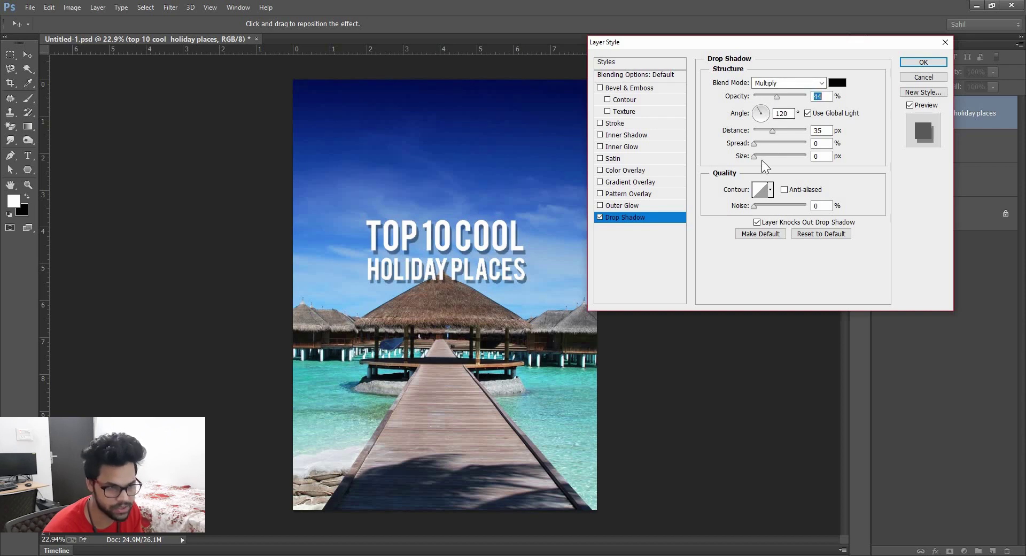
mouse_move(770, 131)
left_mouse_down()
mouse_move(753, 131)
mouse_move(777, 156)
left_mouse_up()
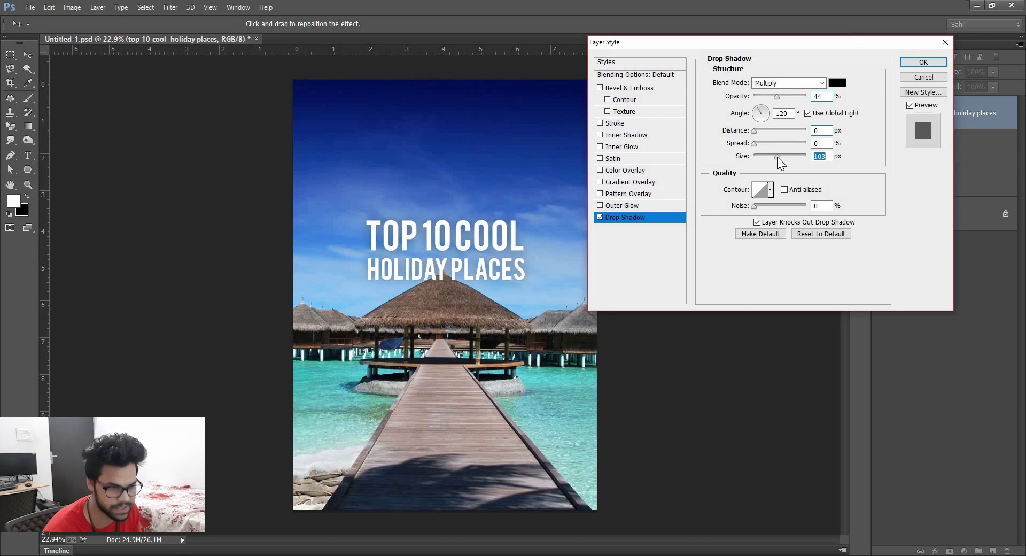
Set the shadow colour to a dark navy sampled from the sky.
left_click(837, 82)
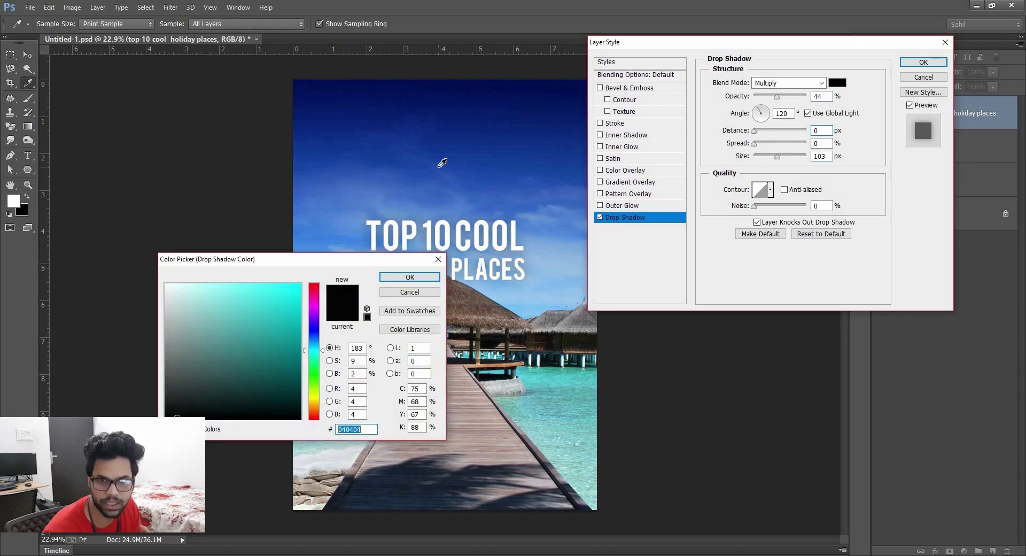
left_click(470, 158)
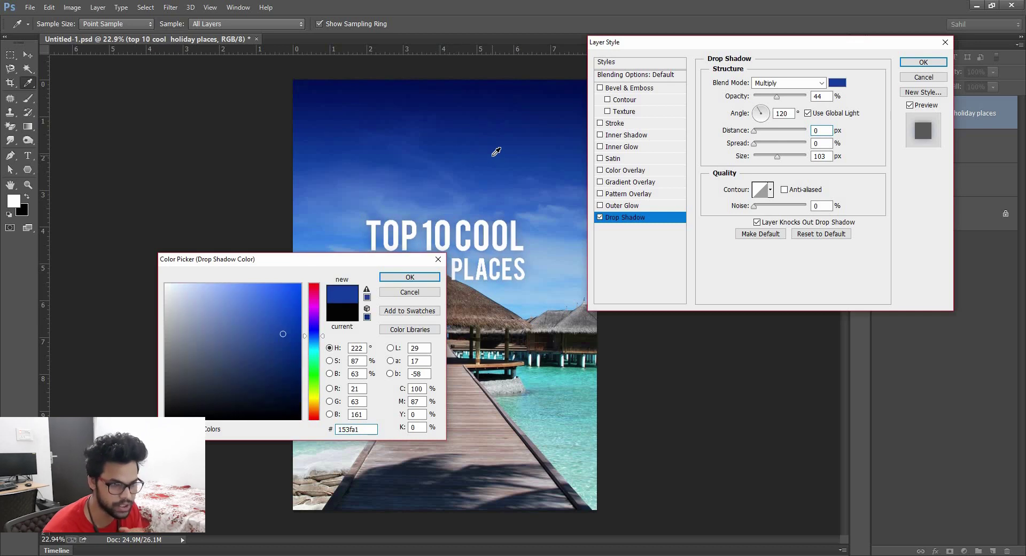
left_click_drag(532, 119, 405, 79)
left_click(399, 80)
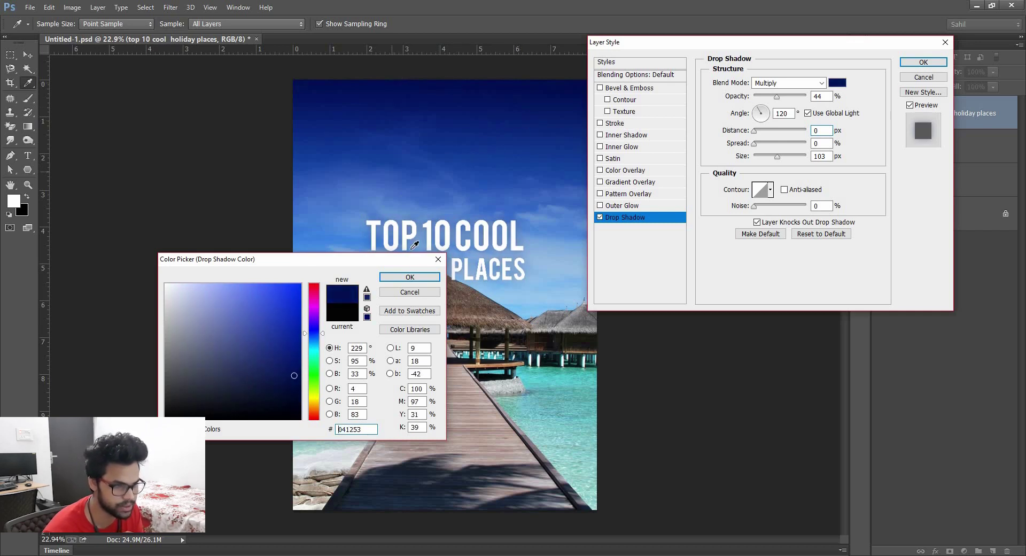
left_click(414, 277)
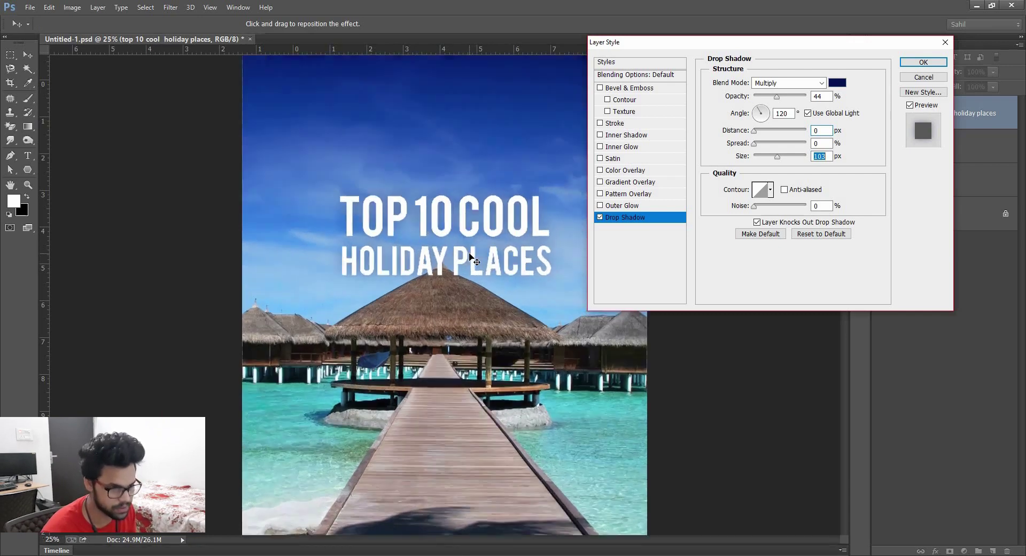
Offset the shadow at -45° with 2 px distance and raise its opacity to 52%.
scroll(472, 259, "up", 3)
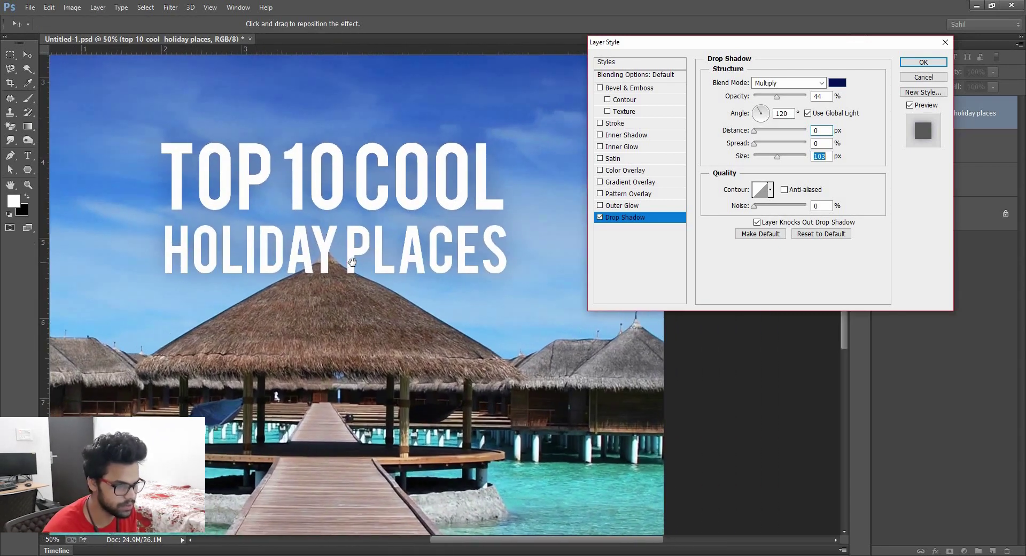
left_click_drag(352, 262, 358, 262)
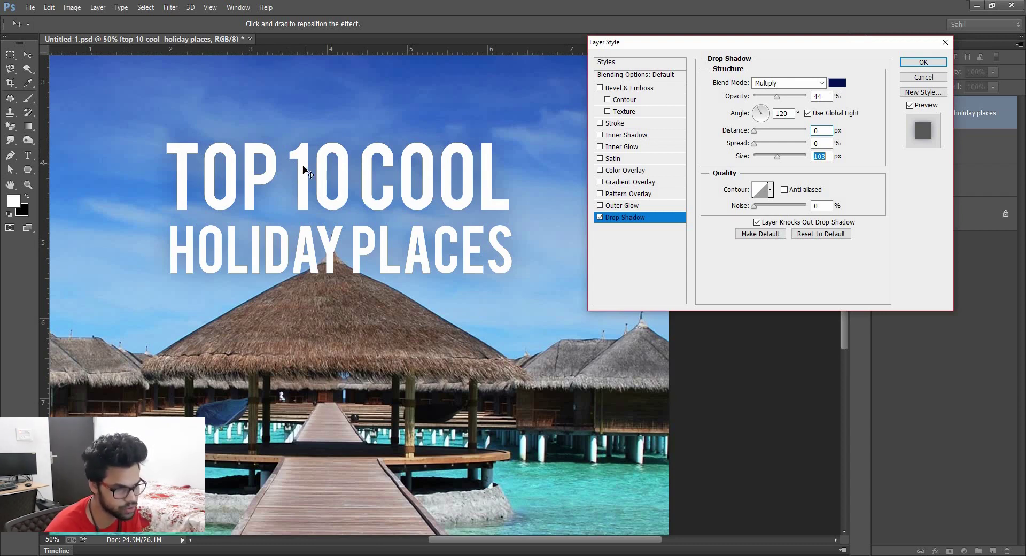
left_click_drag(308, 170, 302, 163)
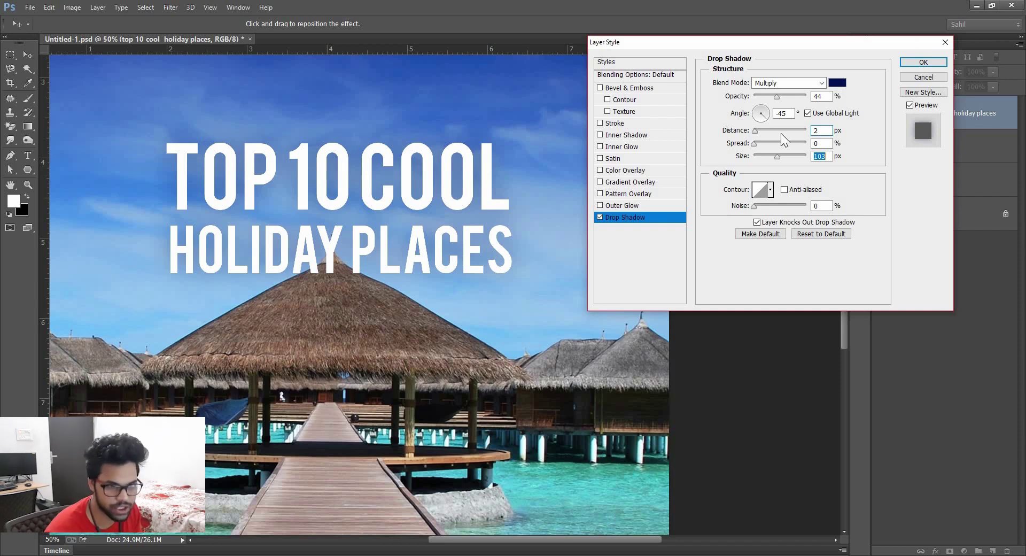
left_click_drag(777, 96, 781, 95)
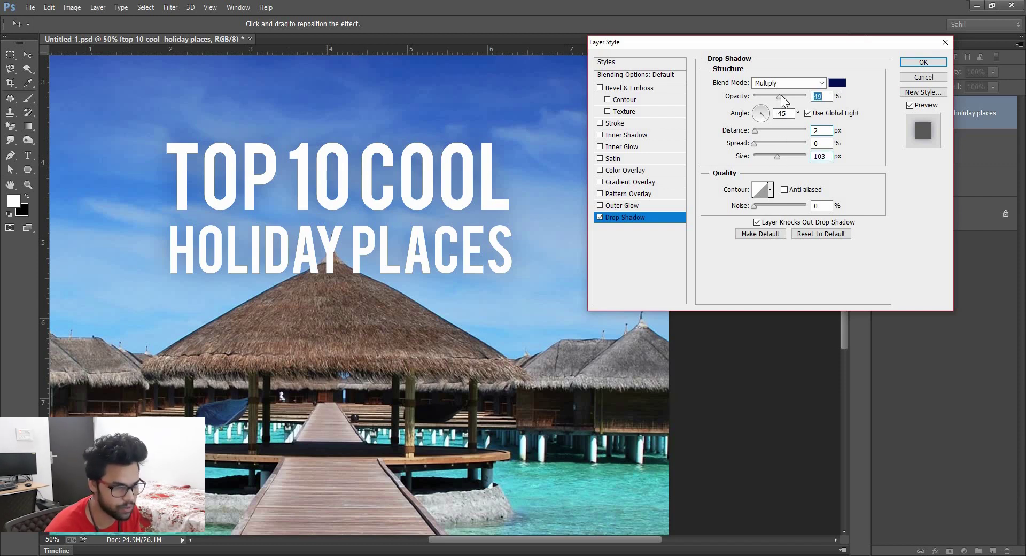
Confirm the drop shadow, then scale the title to about 146% and move it up-left.
left_click(923, 63)
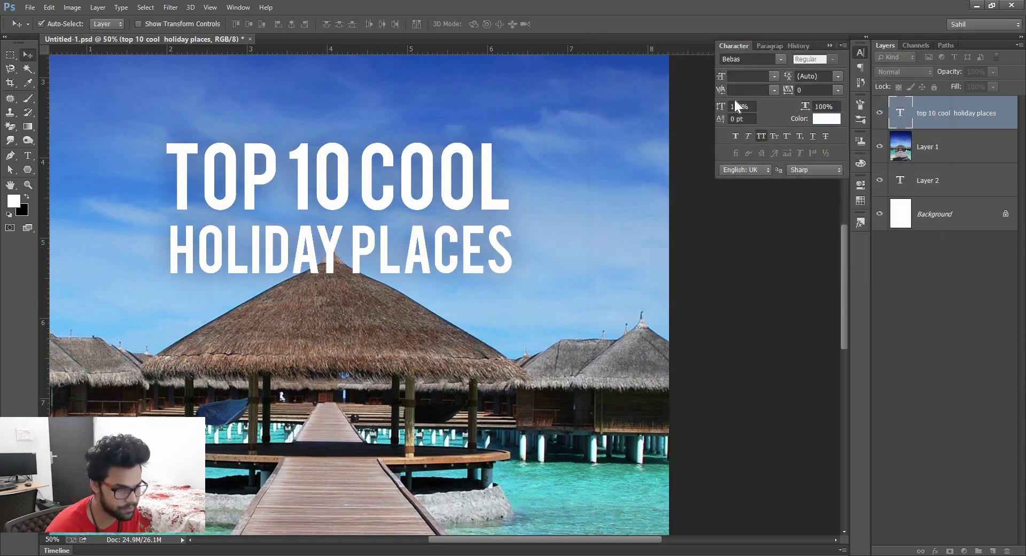
key("ctrl+0")
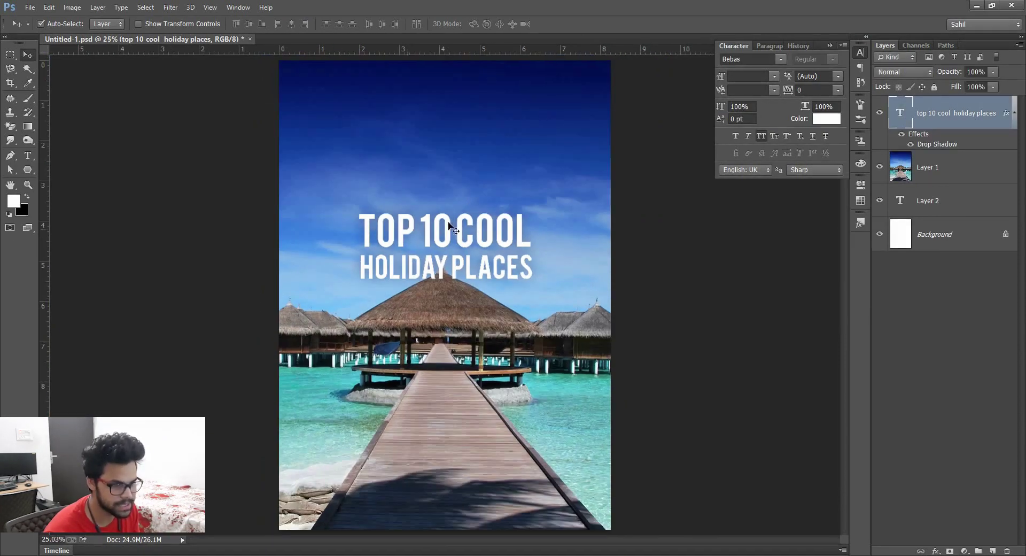
key("ctrl+t")
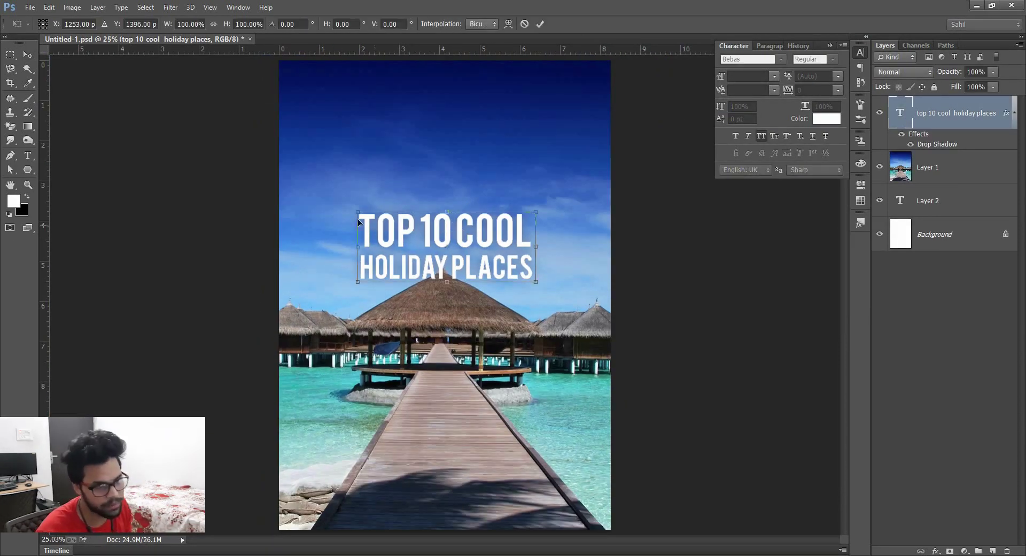
left_click_drag(353, 207, 316, 191)
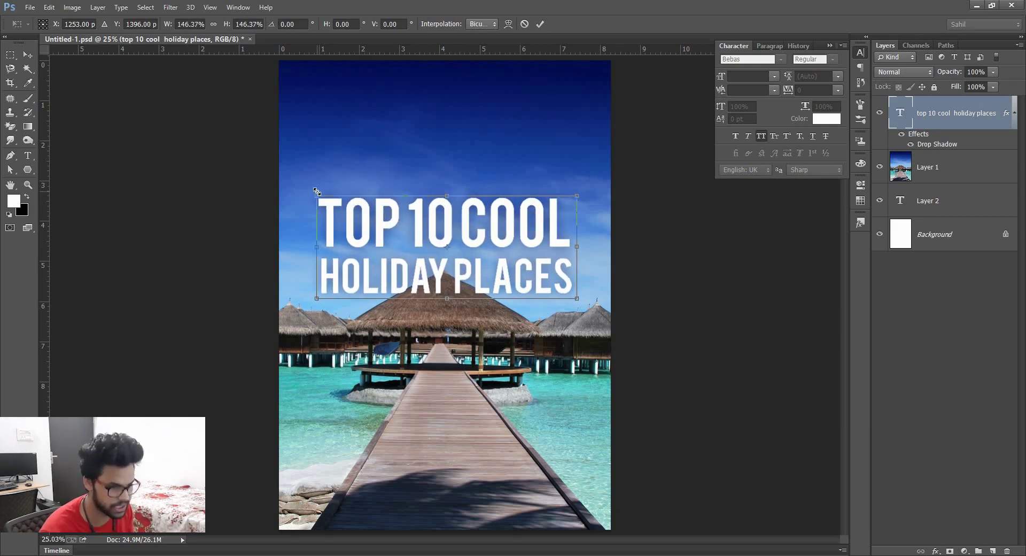
key("shift+Up")
key("shift+Up")
key("shift+Up")
key("shift+Up")
key("shift+Up")
key("shift+Up")
key("shift+Up")
key("shift+Up")
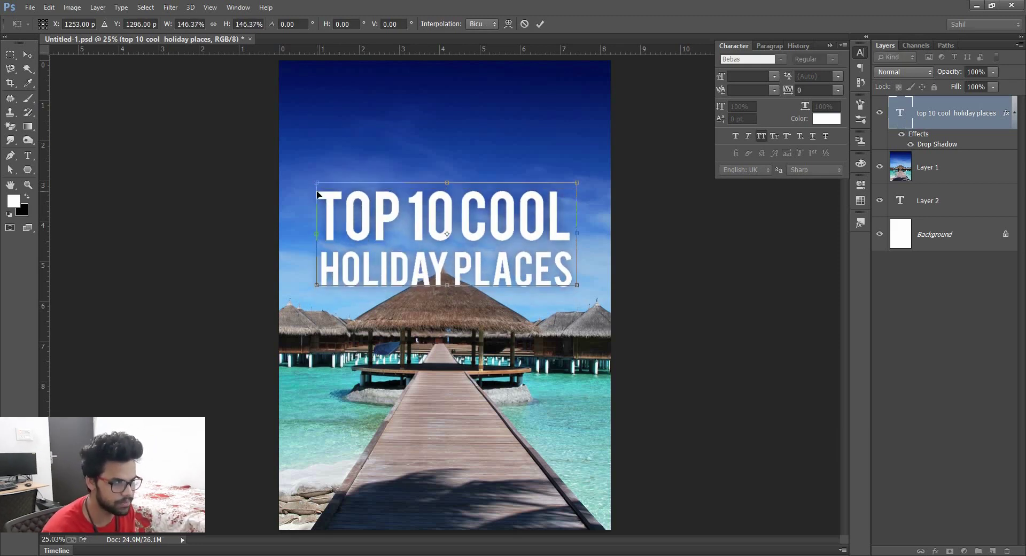
left_click_drag(433, 198, 430, 186)
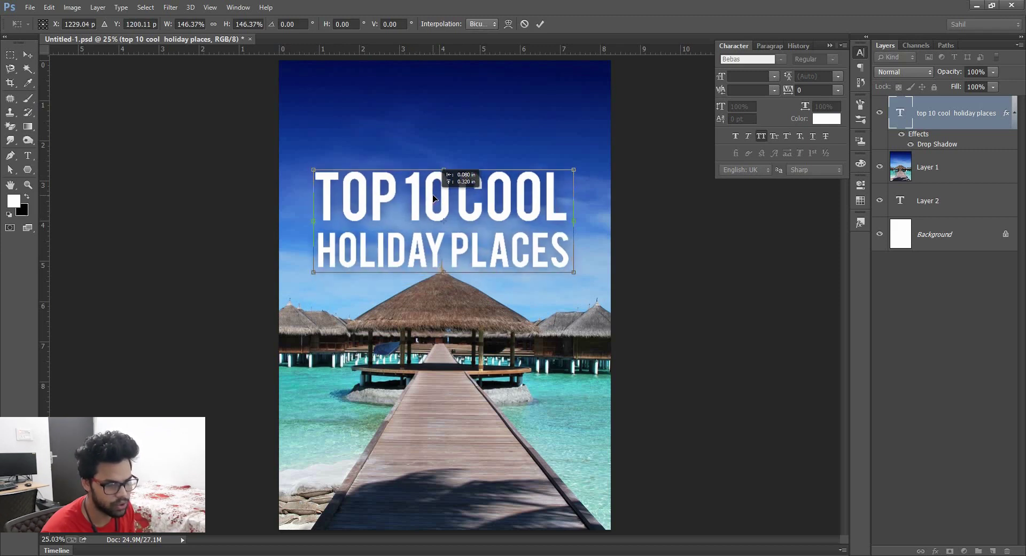
key("Return")
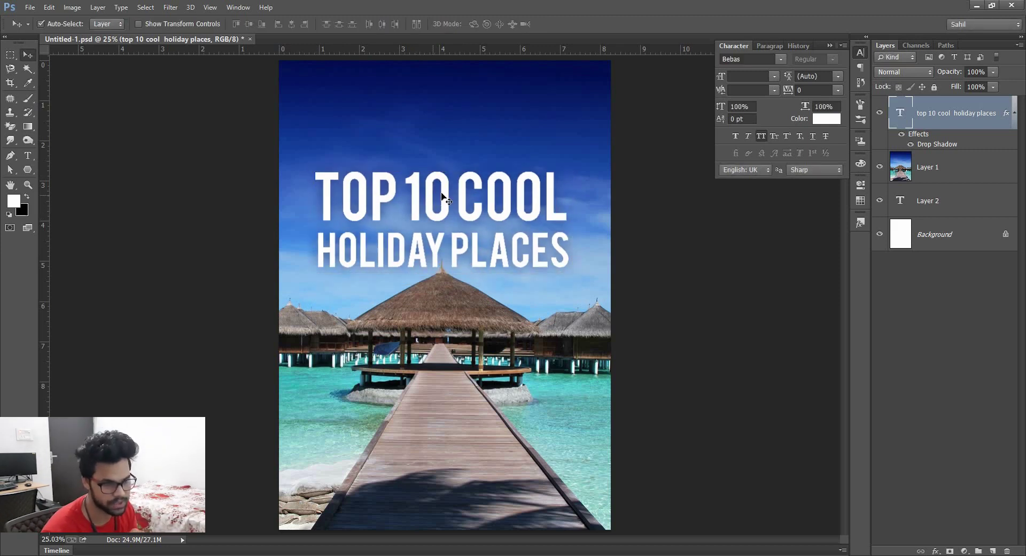
Select the words TOP 10 in the title text.
left_click(28, 155)
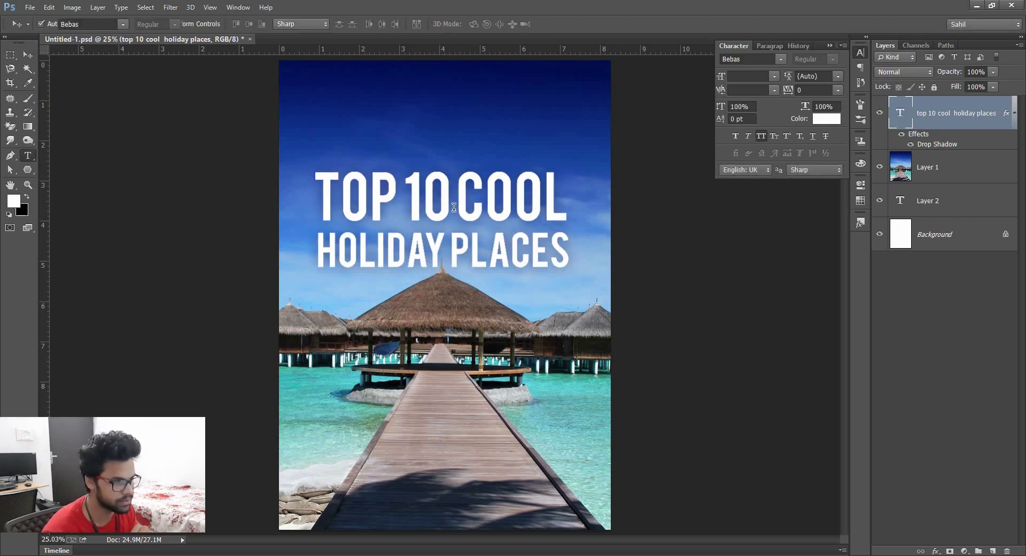
left_click(456, 198)
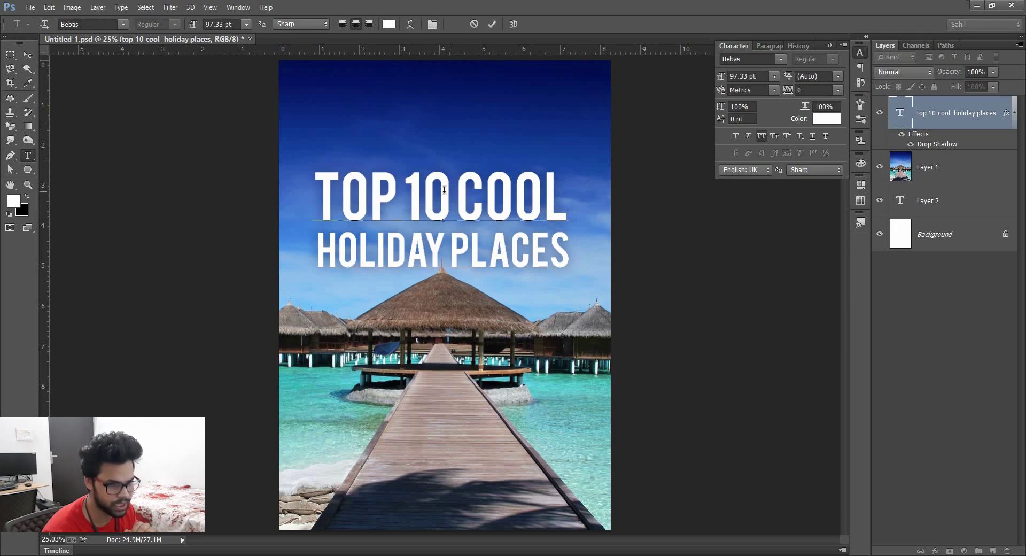
key("ctrl+shift+Left")
left_click(351, 184, "shift")
left_click(314, 187, "shift")
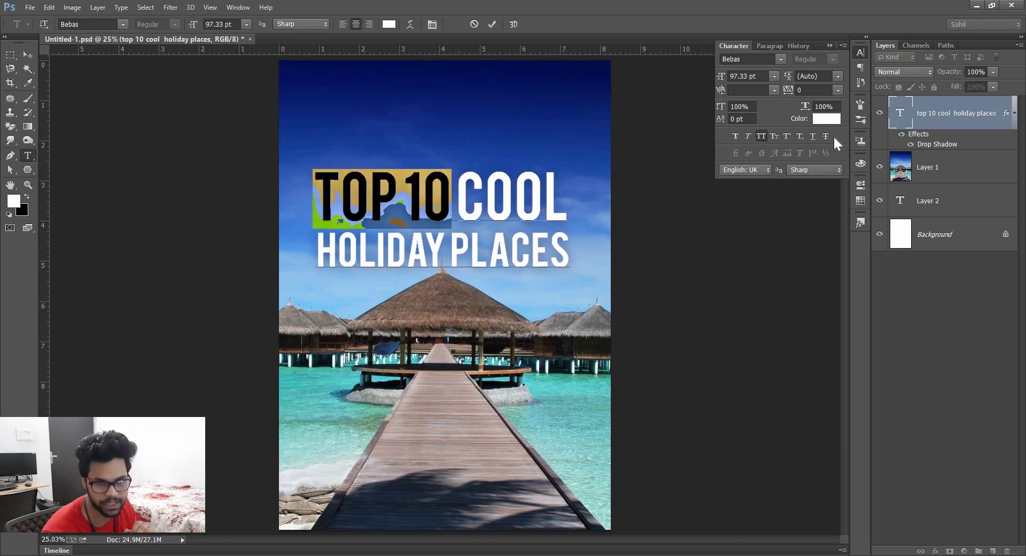
Colour TOP 10 golden yellow (#ffd43e) and finish editing the text.
left_click(827, 118)
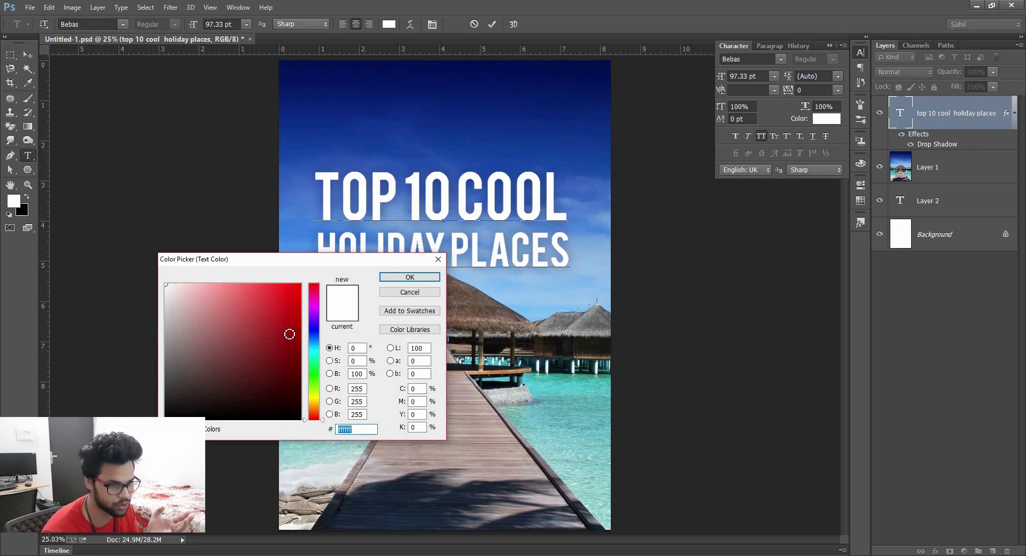
left_click(315, 399)
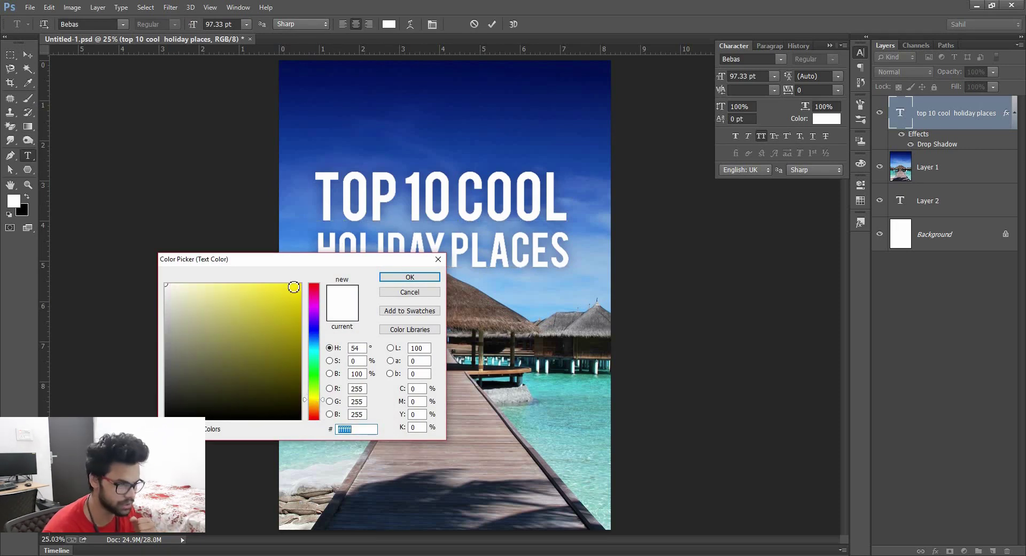
left_click(300, 284)
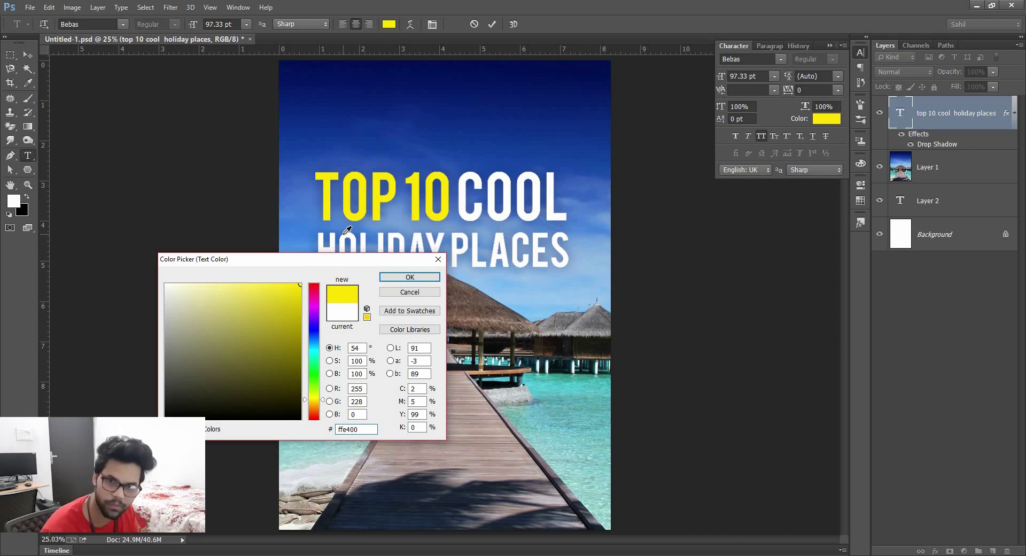
left_click(268, 283)
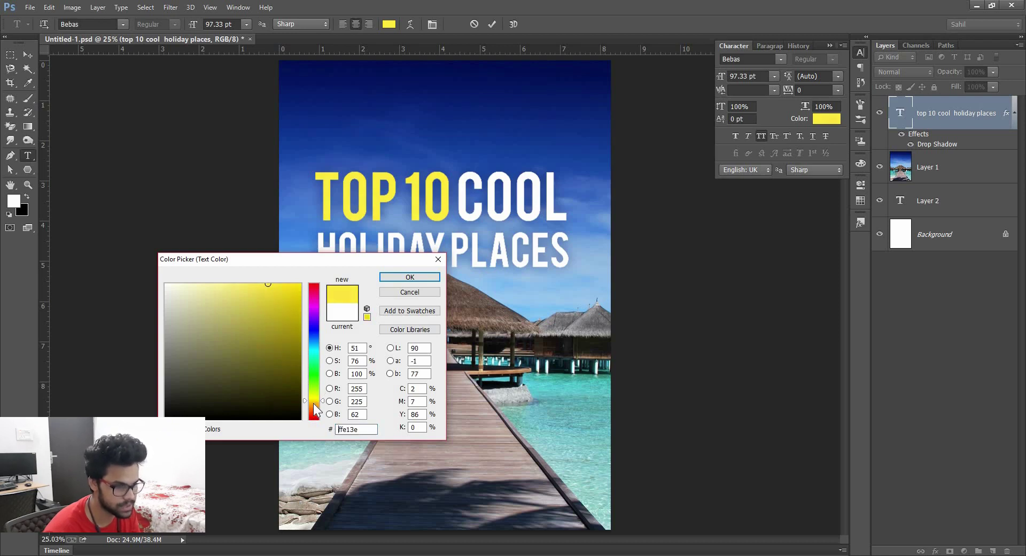
left_click(313, 402)
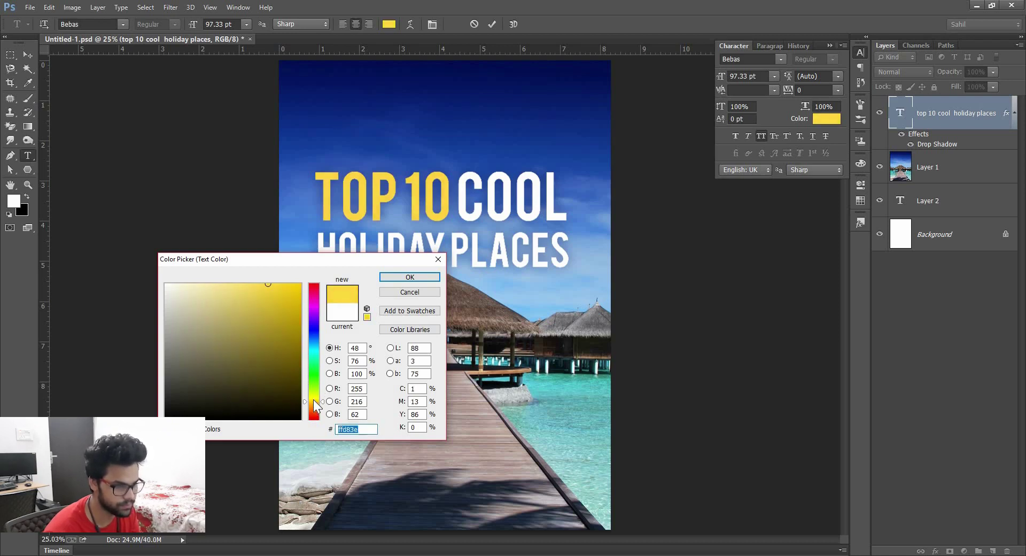
left_click(315, 400)
left_click(315, 402)
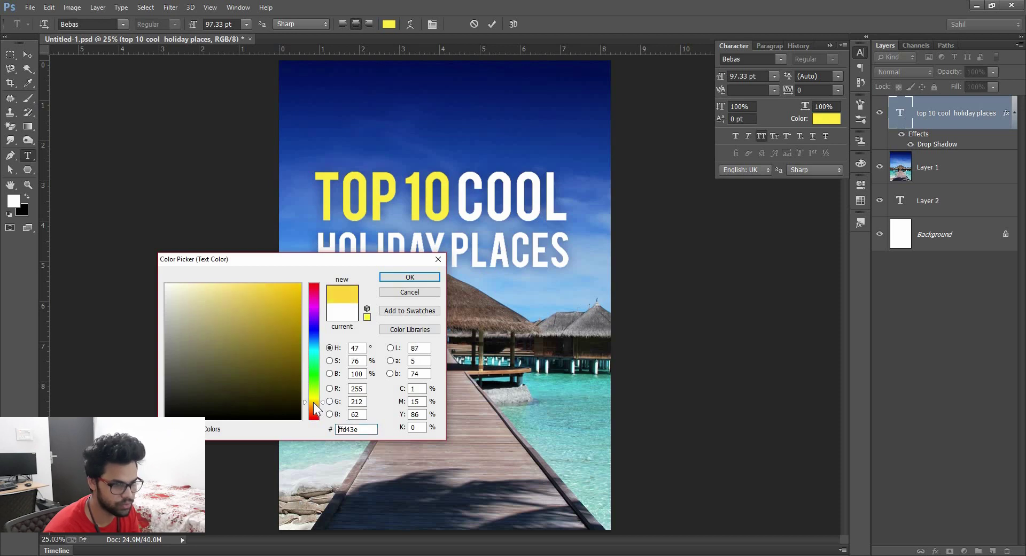
left_click(411, 278)
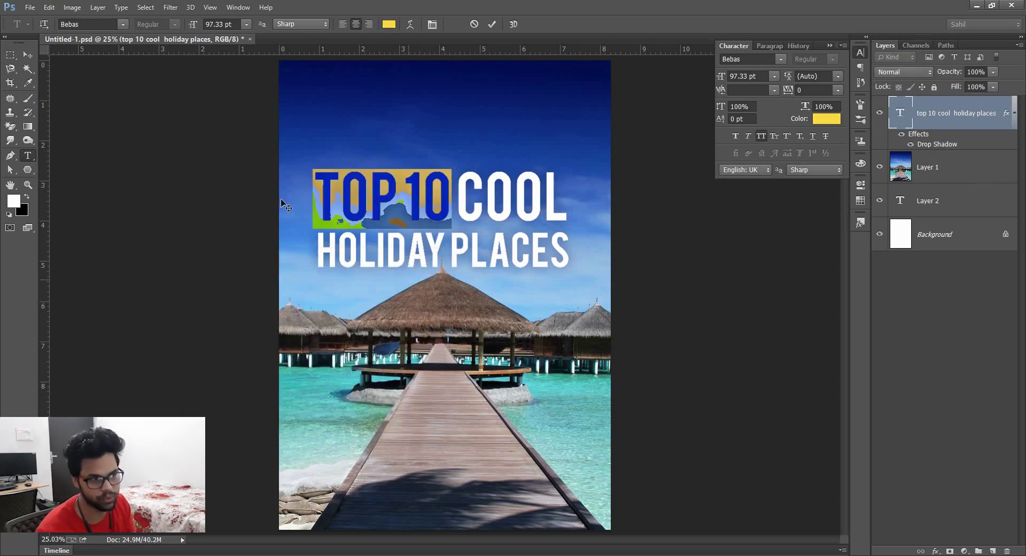
left_click(26, 52)
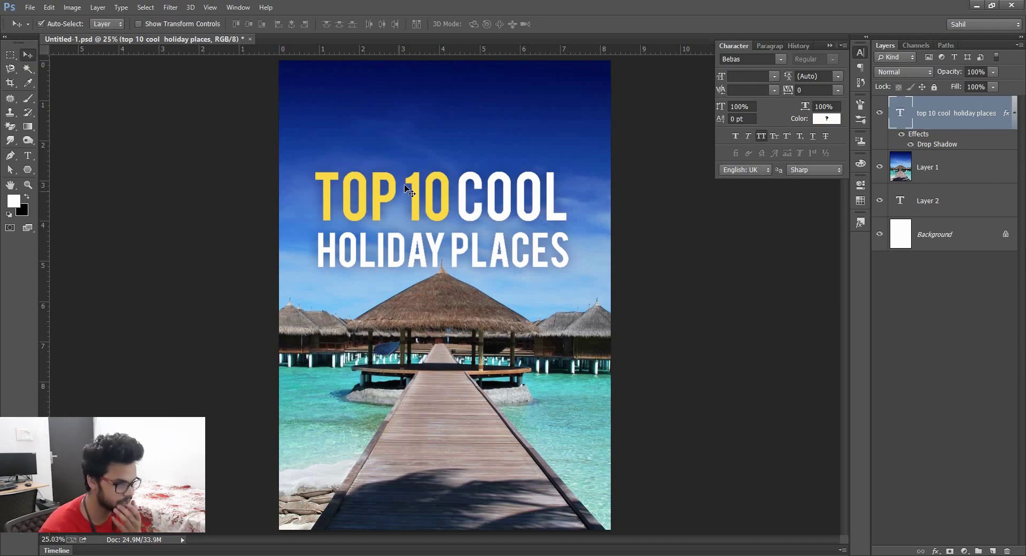
left_click(901, 139)
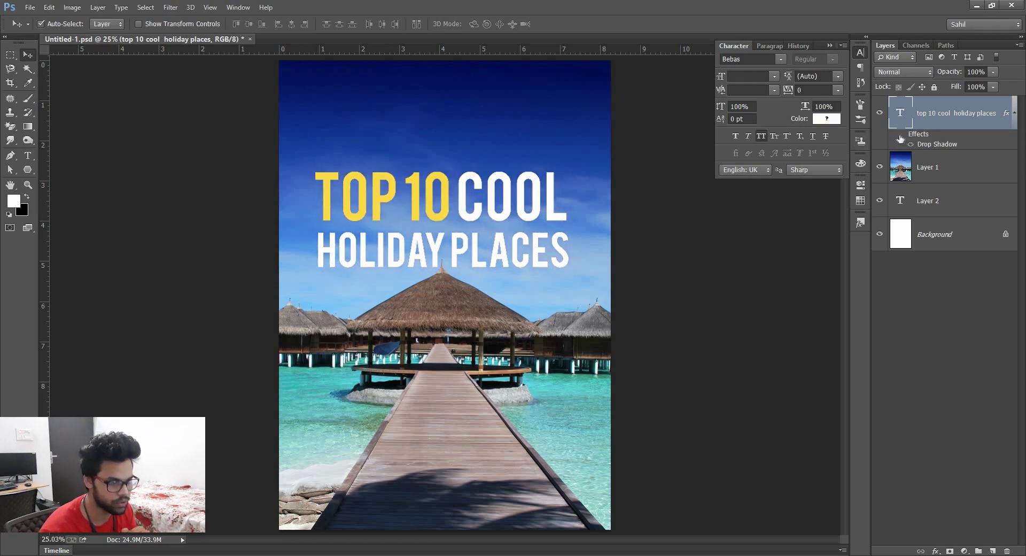
left_click(900, 138)
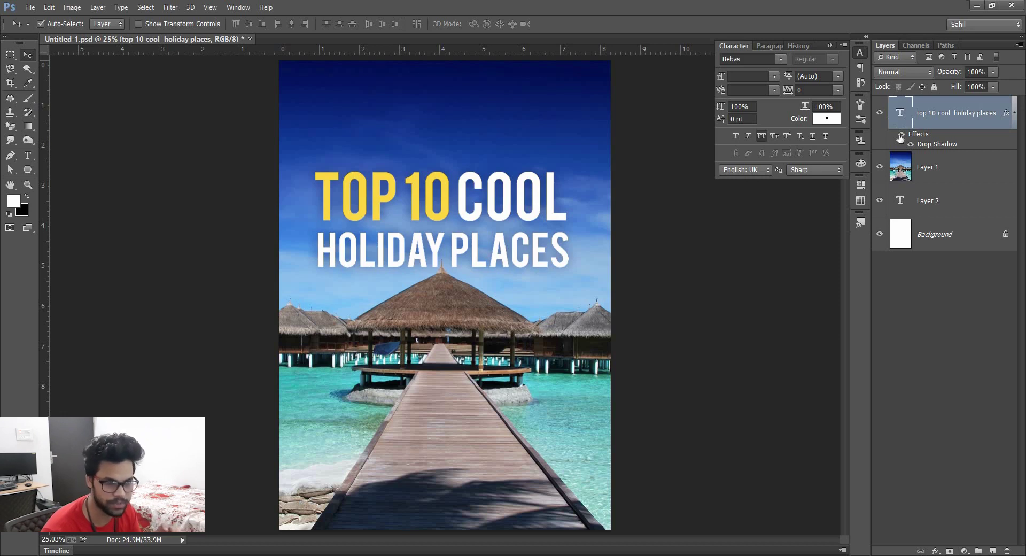
left_click(900, 136)
left_click(900, 135)
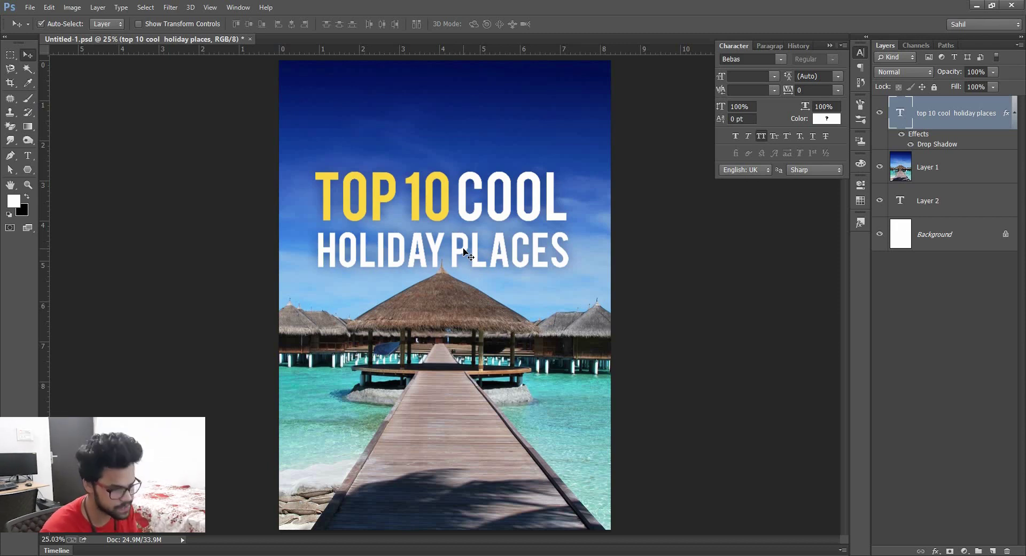
Try a line break inside HOLIDAY PLACES, then remove it again.
key("t")
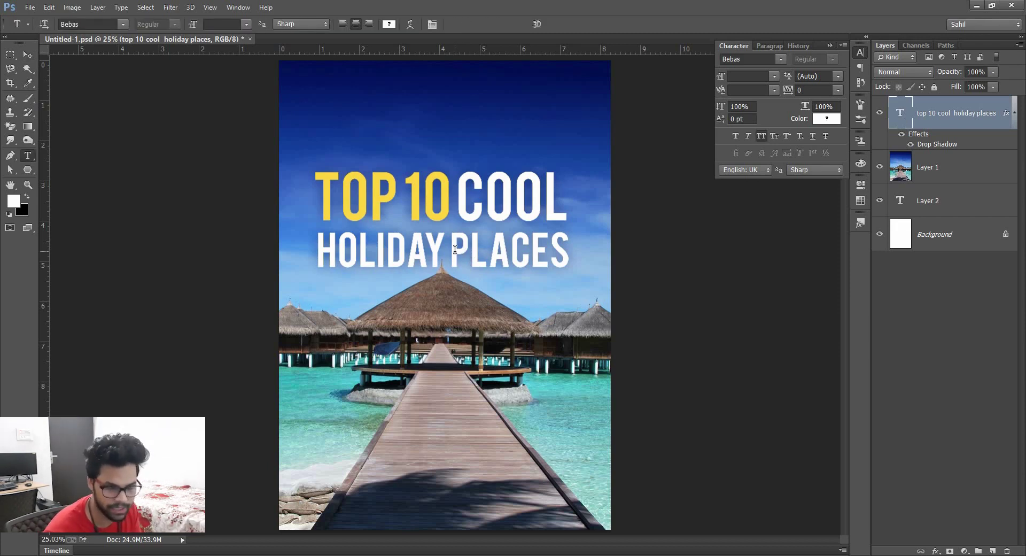
left_click(453, 249)
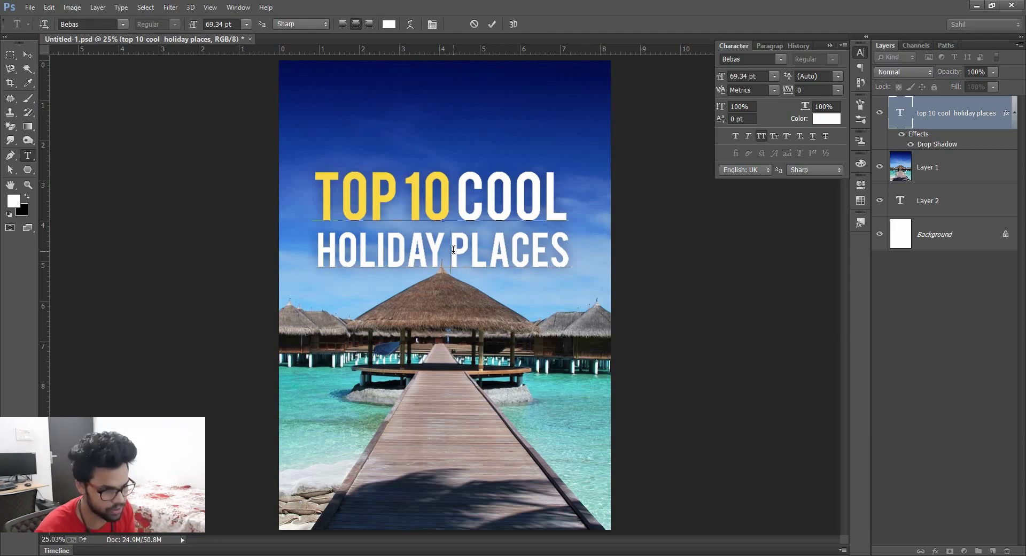
key("Return")
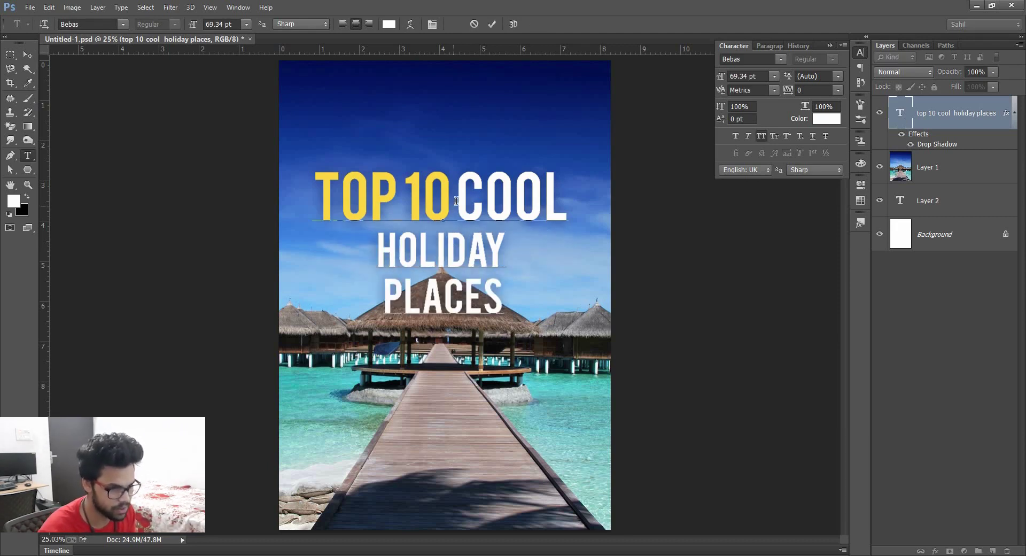
key("BackSpace")
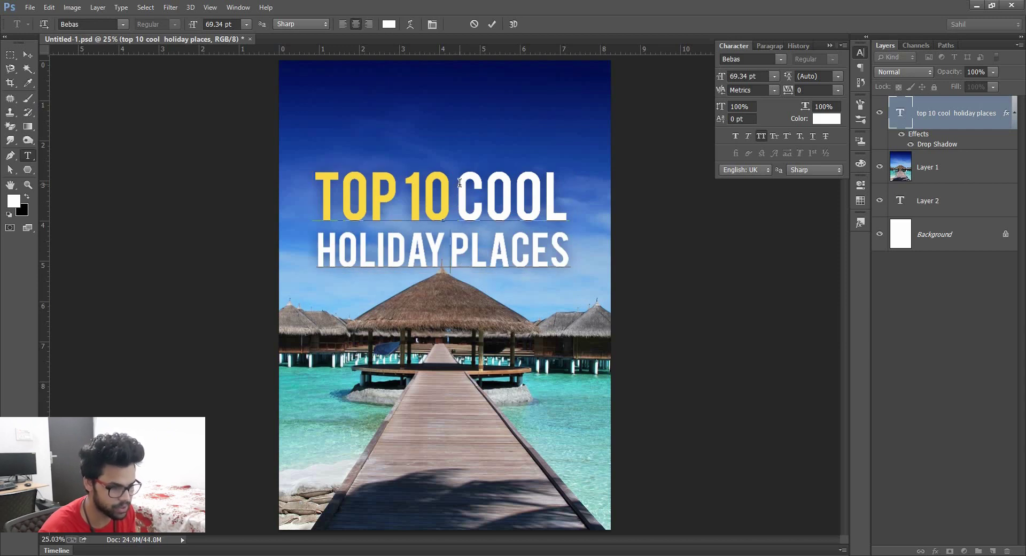
Shrink TOP 10 COOL to about 67 pt and put PLACES on its own line.
left_click_drag(561, 190, 315, 188)
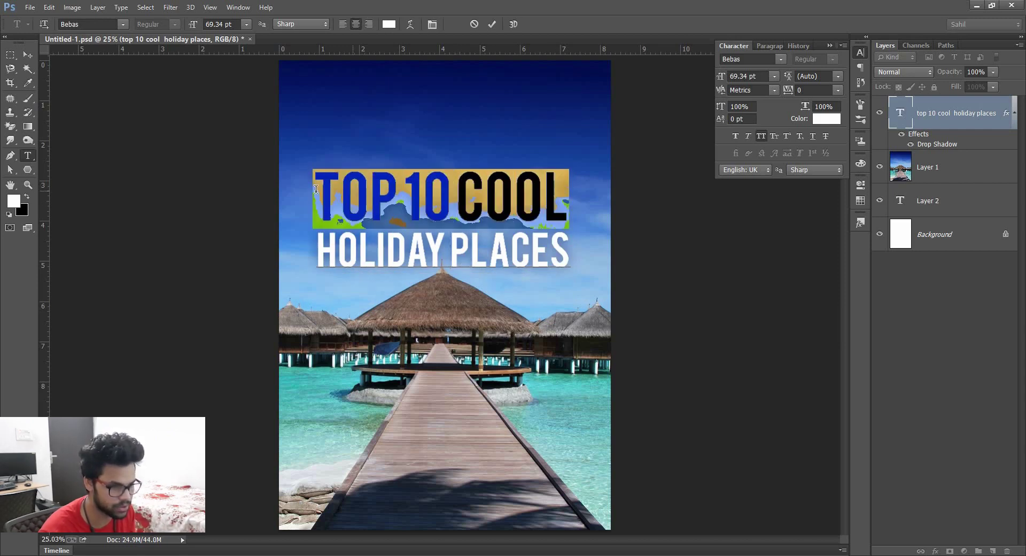
left_click(748, 79)
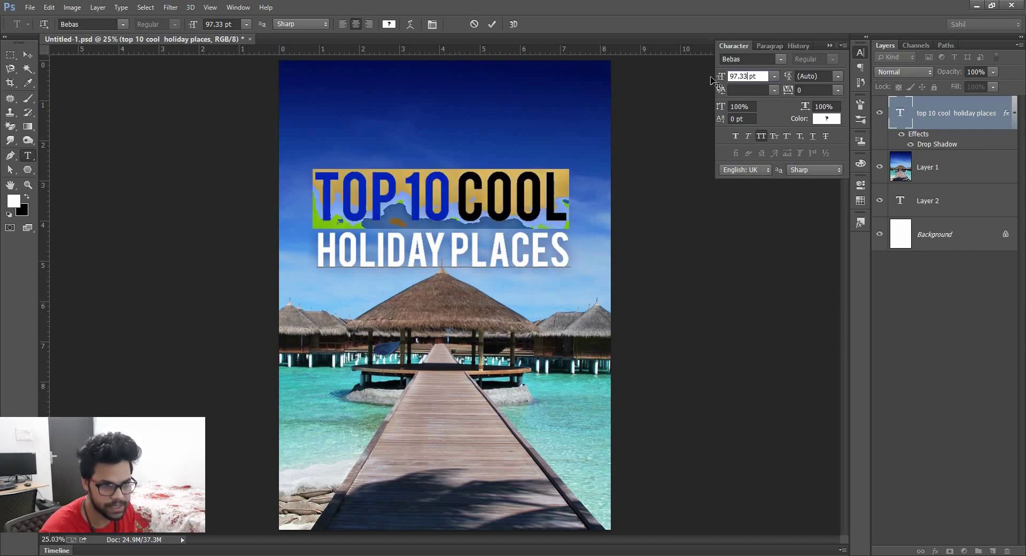
left_click_drag(711, 75, 712, 81)
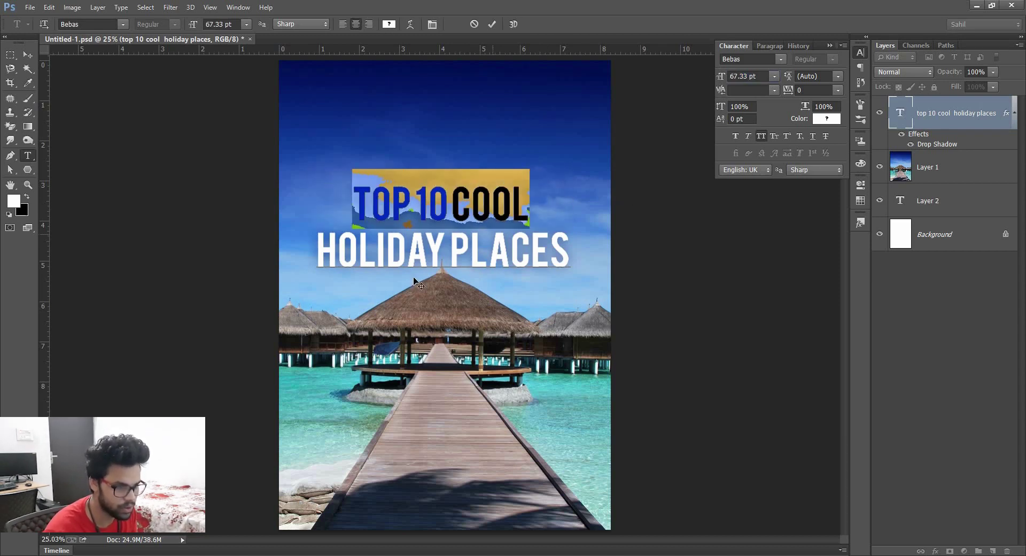
left_click(453, 250)
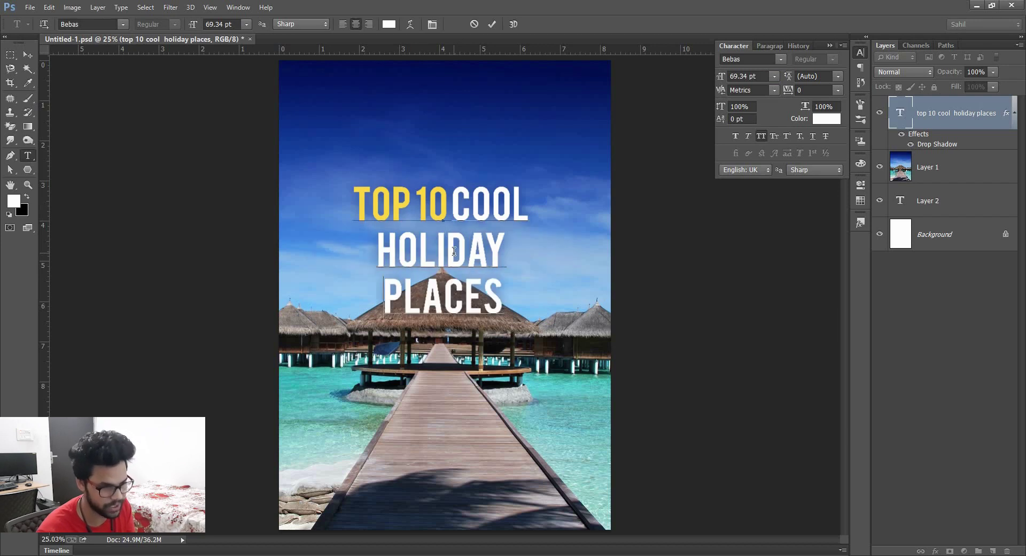
key("Return")
Enlarge the word HOLIDAY to about 91 pt.
left_click_drag(506, 251, 377, 251)
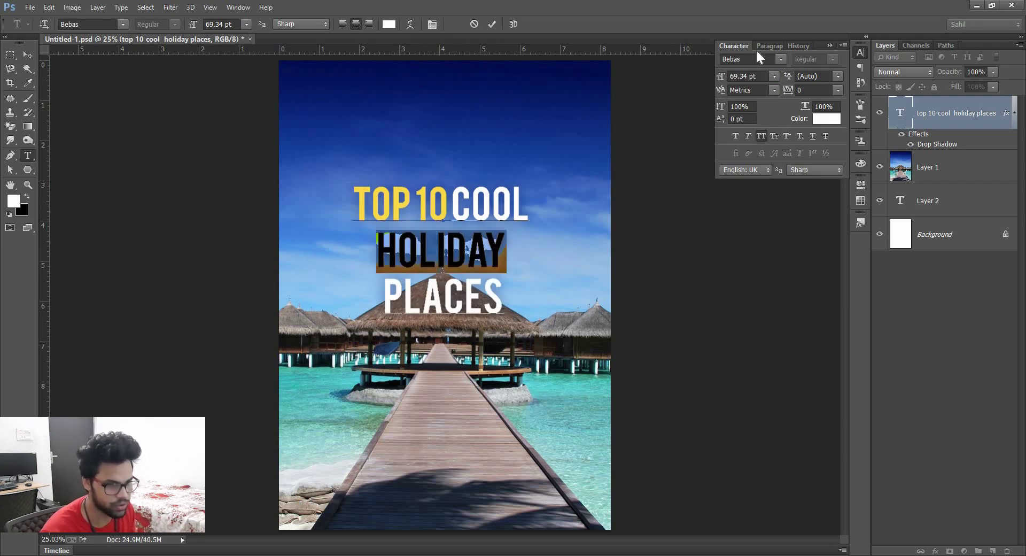
left_click(743, 76)
key("Up")
key("Up")
key("Up")
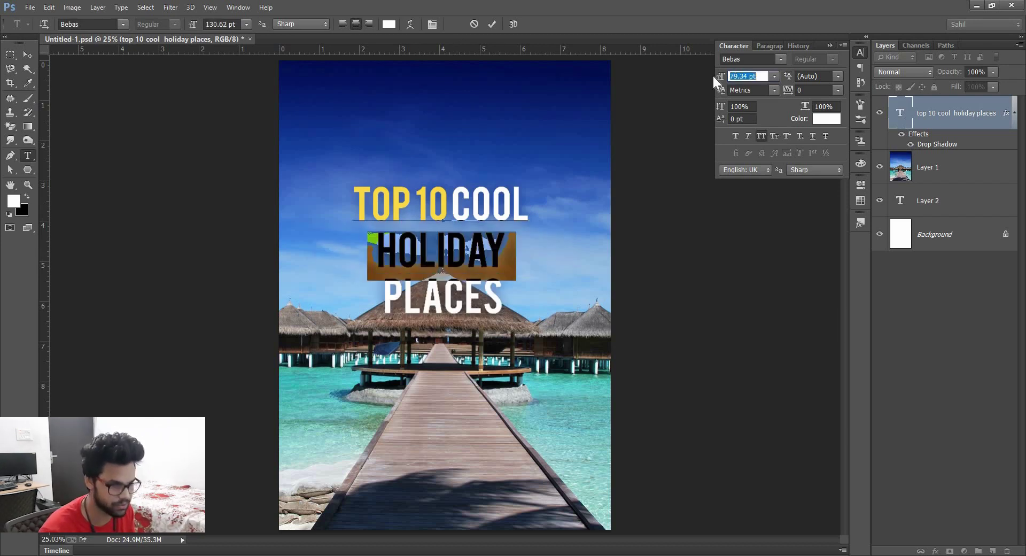
key("Up")
key("Up")
key("Up")
key("Up")
key("Up")
key("Up")
key("Up")
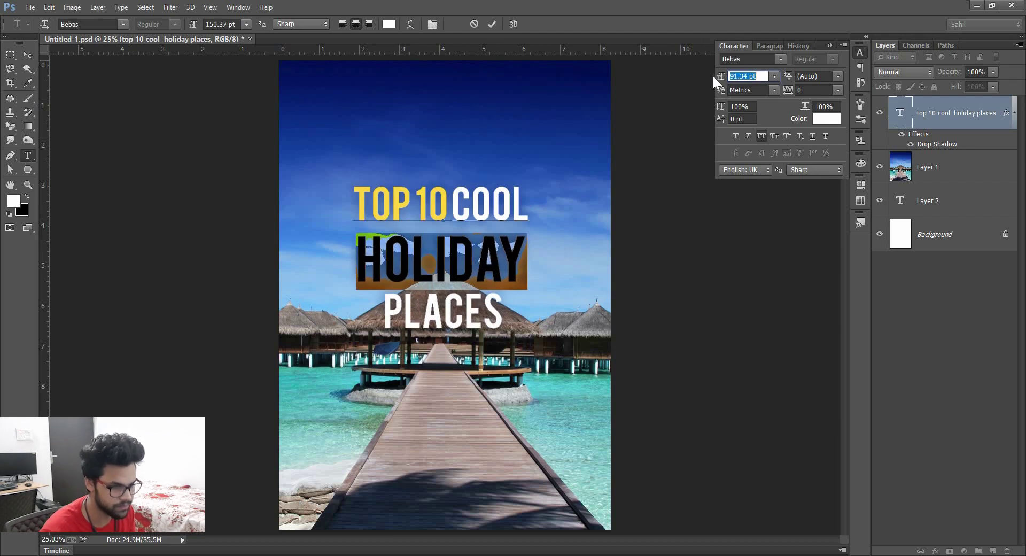
Set HOLIDAY's line spacing to 92 pt.
left_click(837, 75)
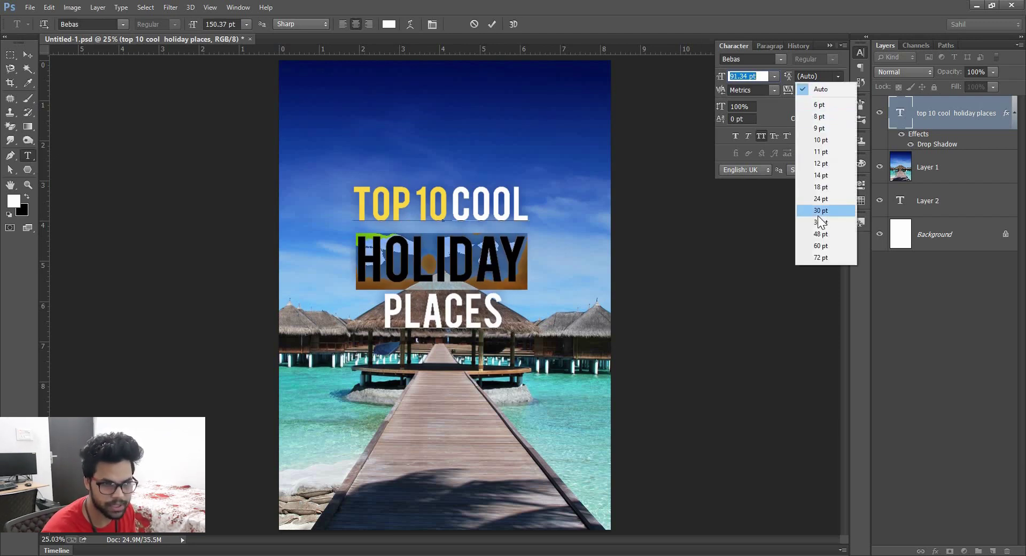
left_click(802, 206)
double_click(803, 76)
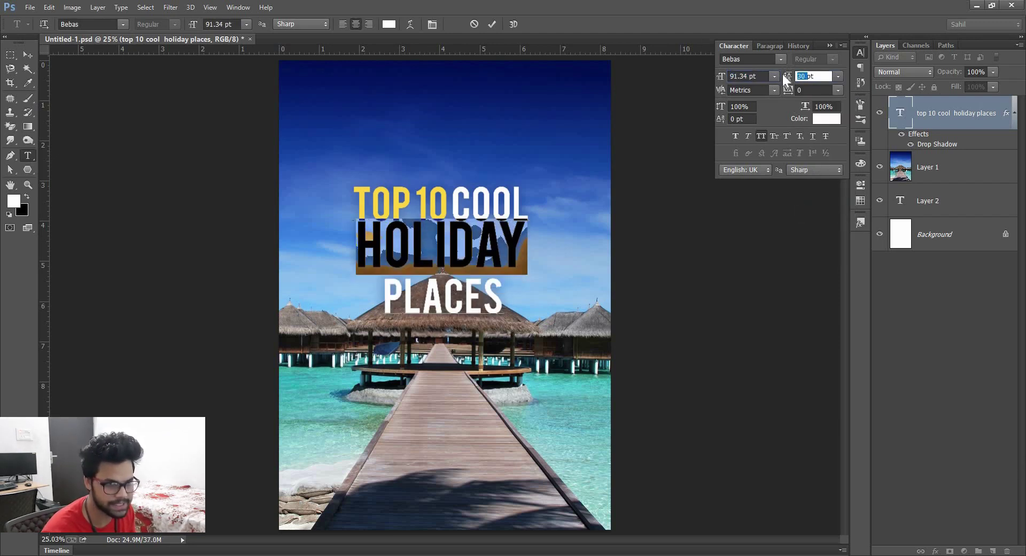
type("40")
key("Return")
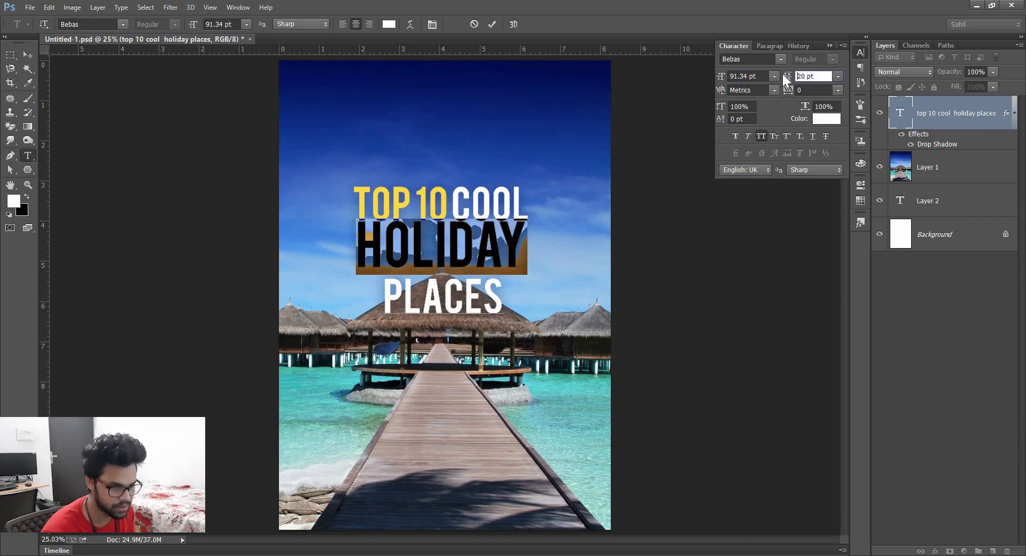
type("100")
key("Return")
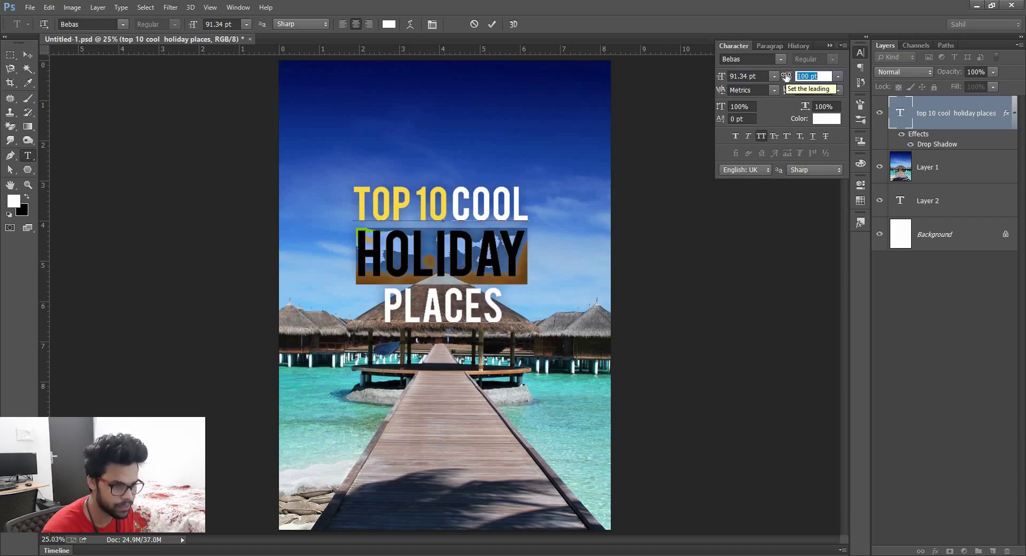
type("90")
key("Return")
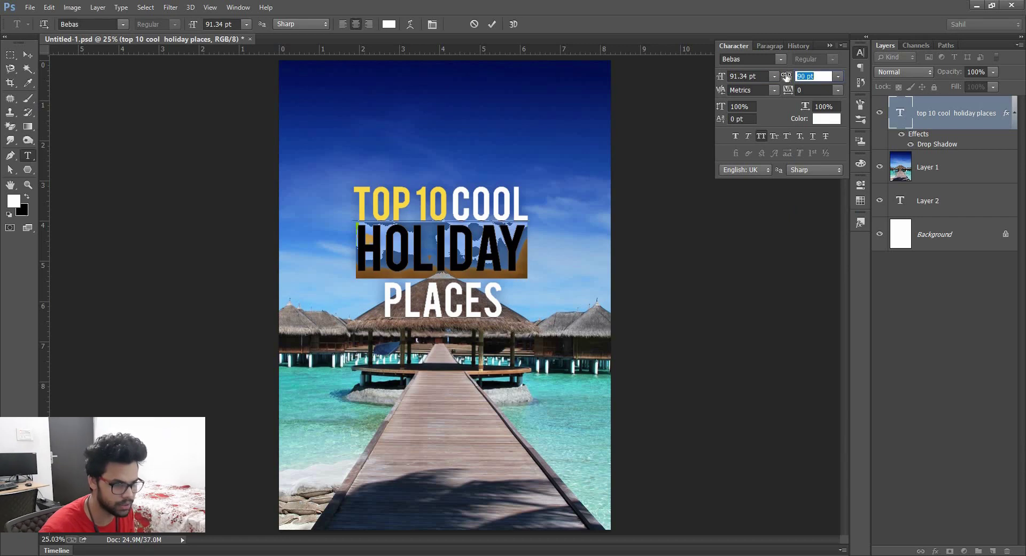
type("92")
key("Return")
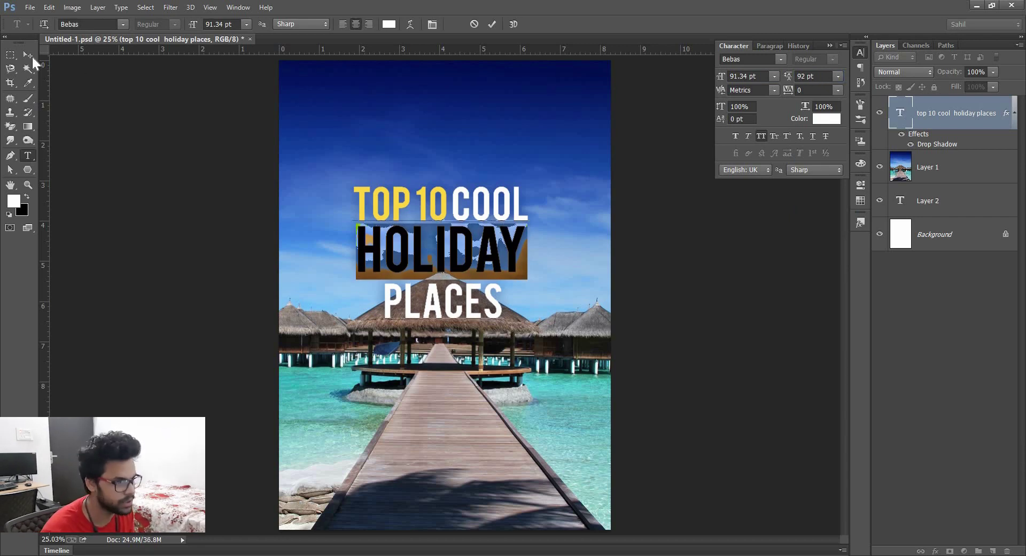
left_click(28, 55)
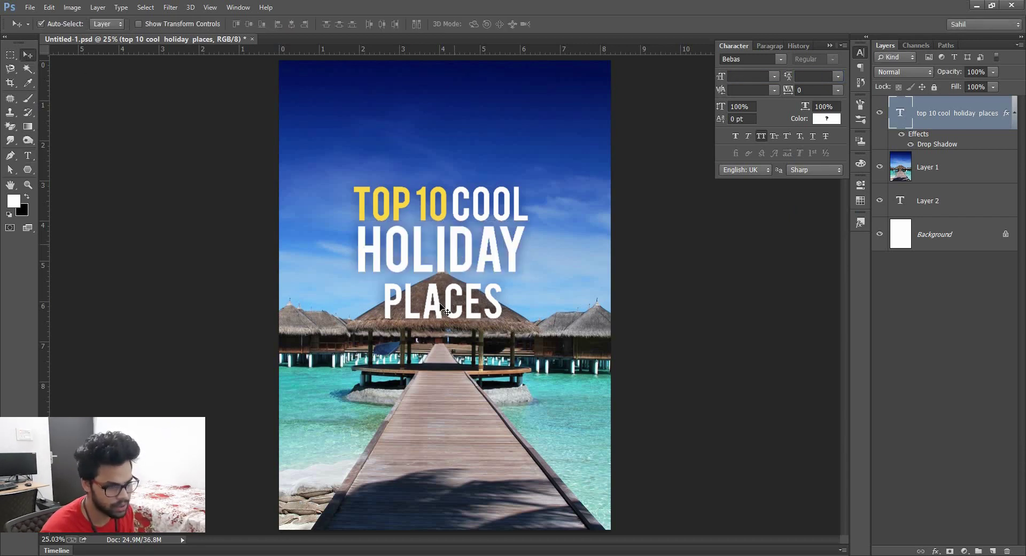
Widen the letter spacing of PLACES to 107 tracking.
key("t")
left_click(388, 303)
left_click_drag(385, 303, 504, 303)
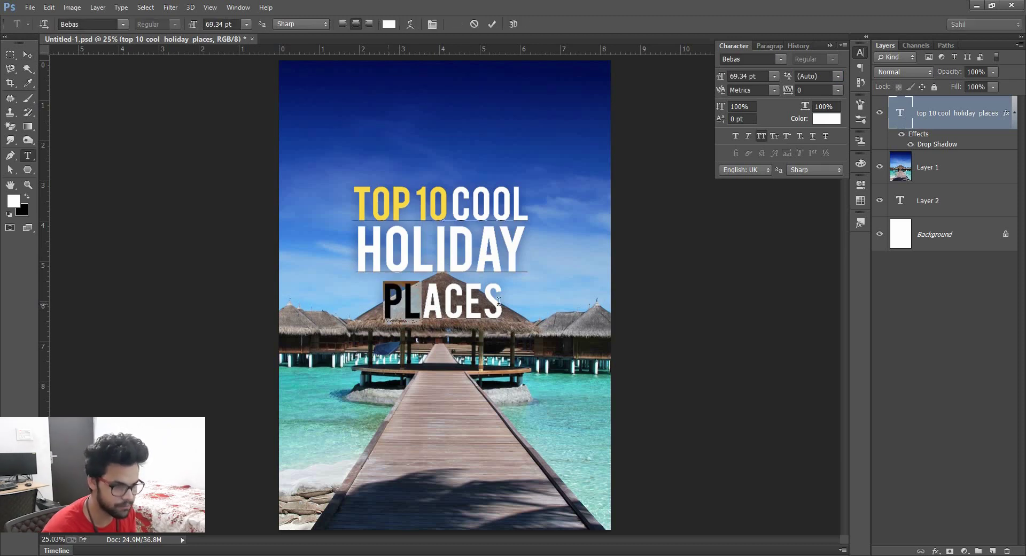
left_click(837, 90)
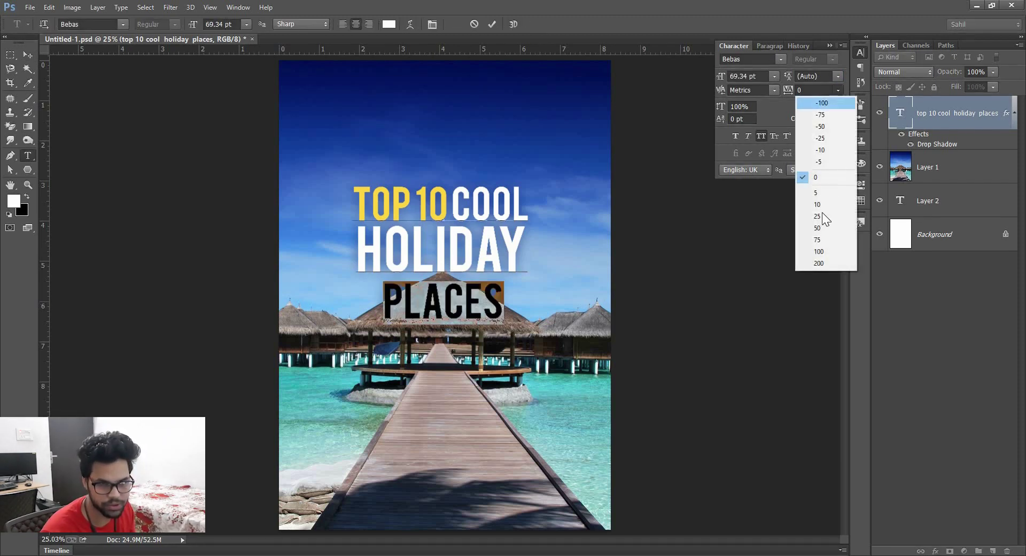
left_click(821, 255)
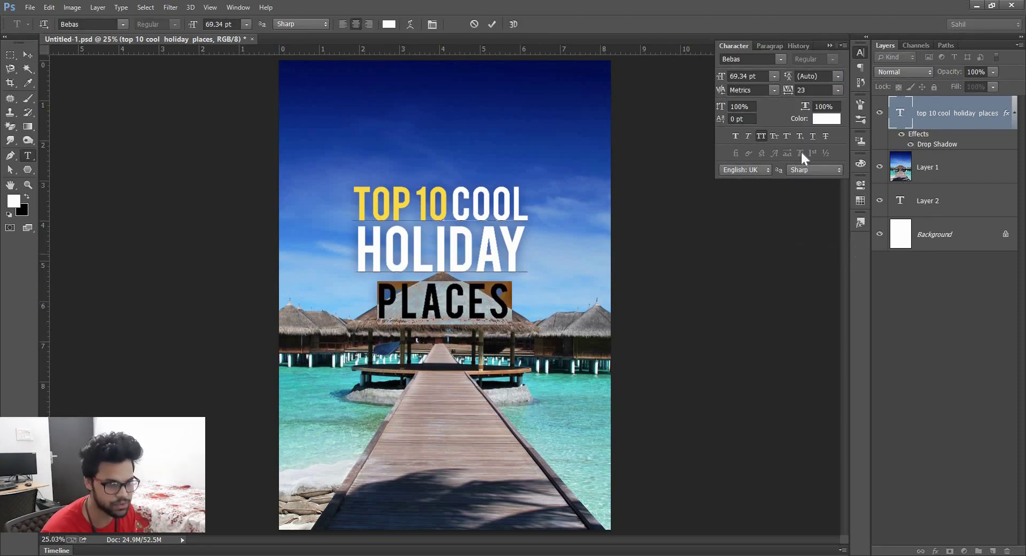
left_click(838, 90)
left_click(818, 263)
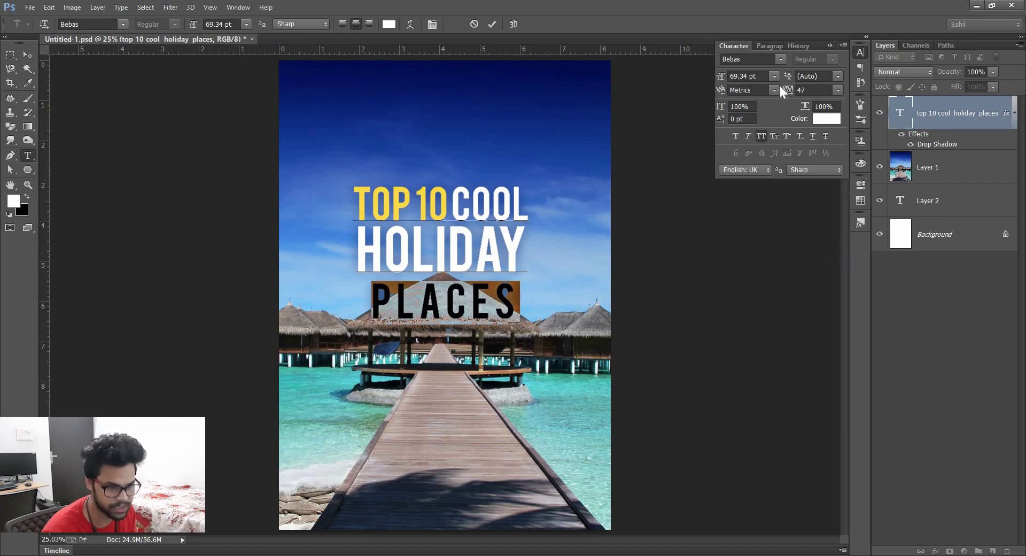
left_click(800, 90)
type("6")
key("Return")
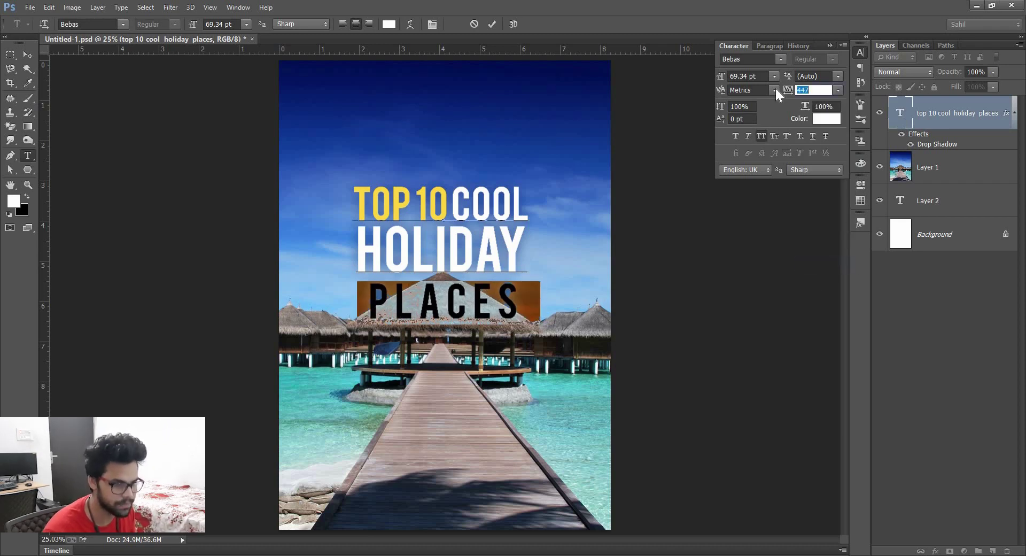
type("107")
key("Return")
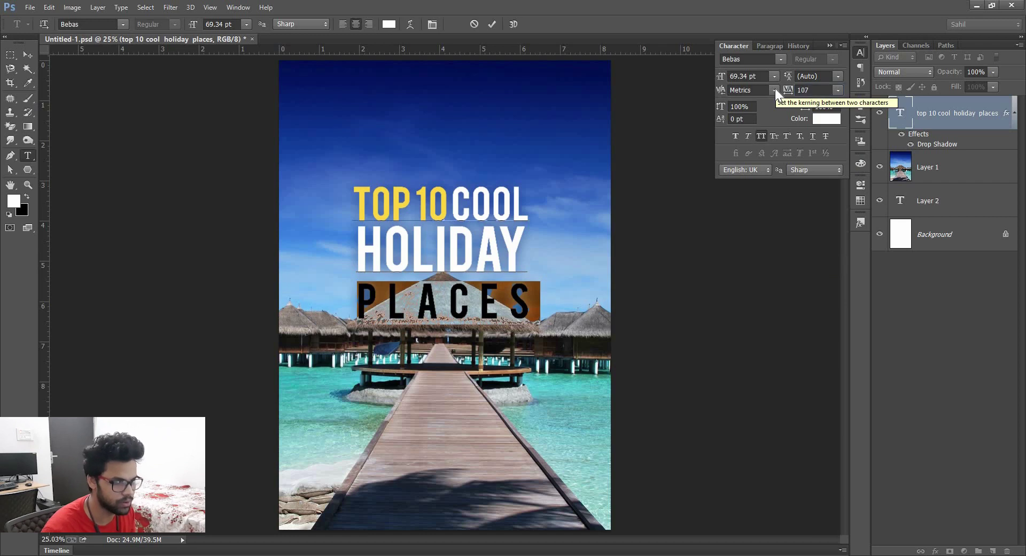
Move the three-line title higher and scale it up to about 117%.
left_click(24, 54)
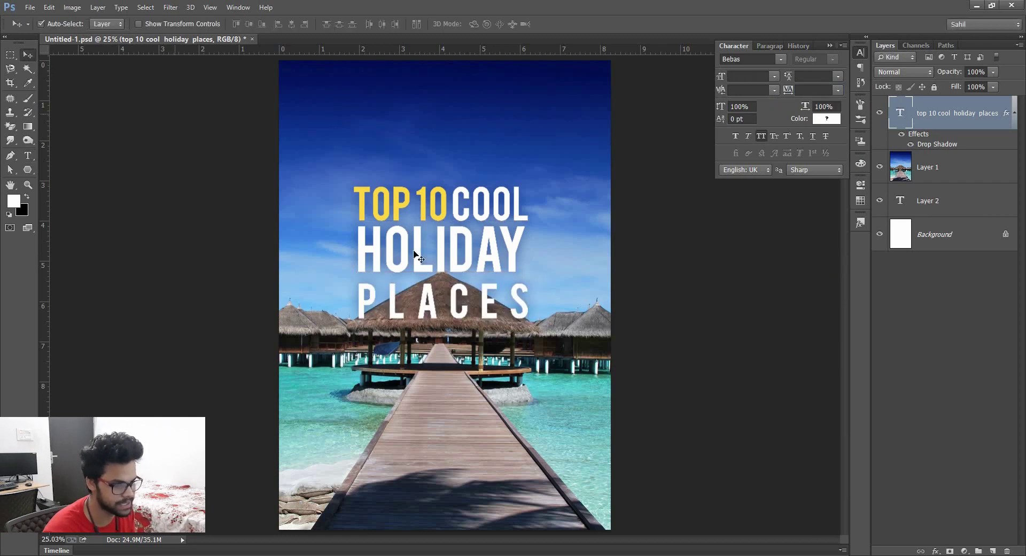
left_click_drag(428, 219, 427, 167)
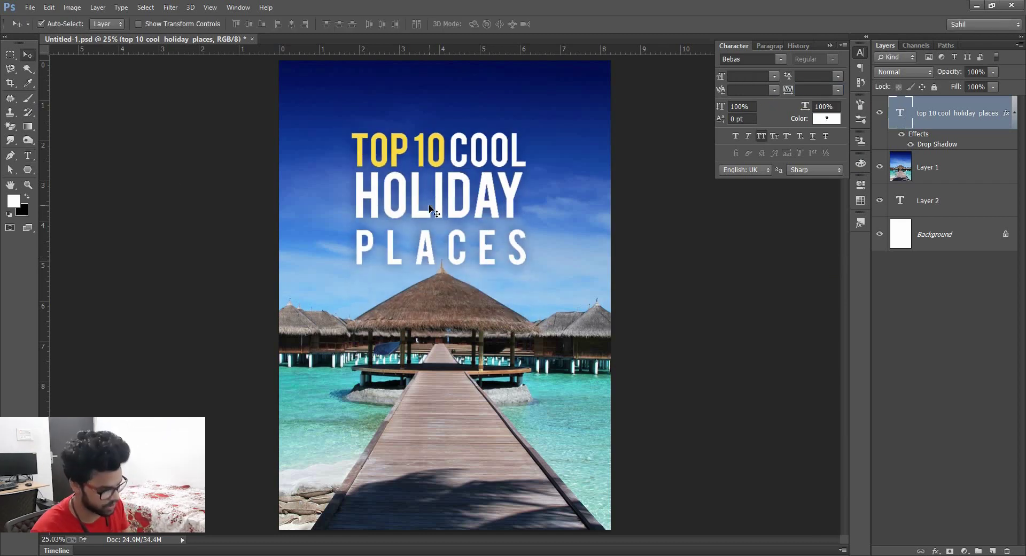
key("ctrl+t")
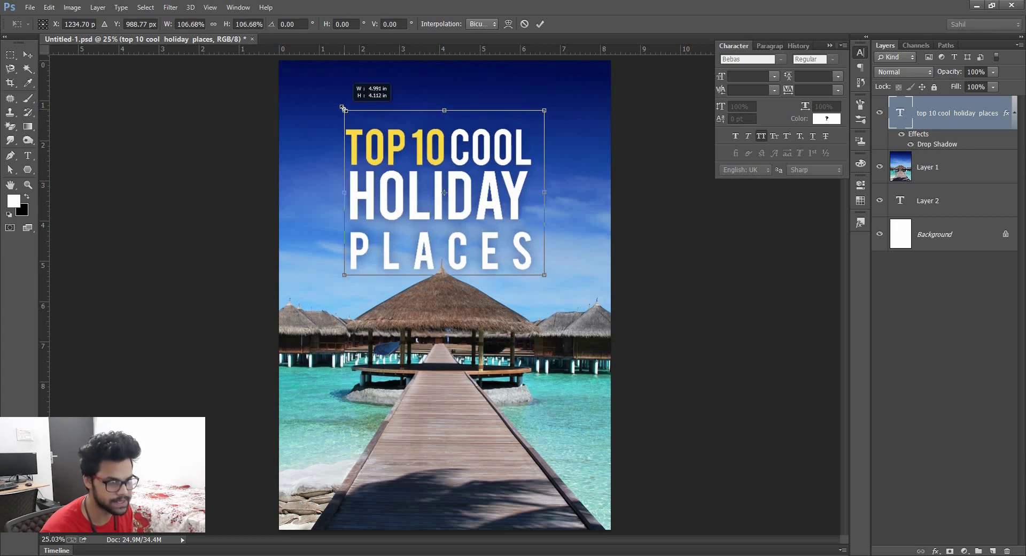
mouse_move(344, 109)
left_mouse_down()
mouse_move(388, 168)
mouse_move(400, 146)
left_mouse_up()
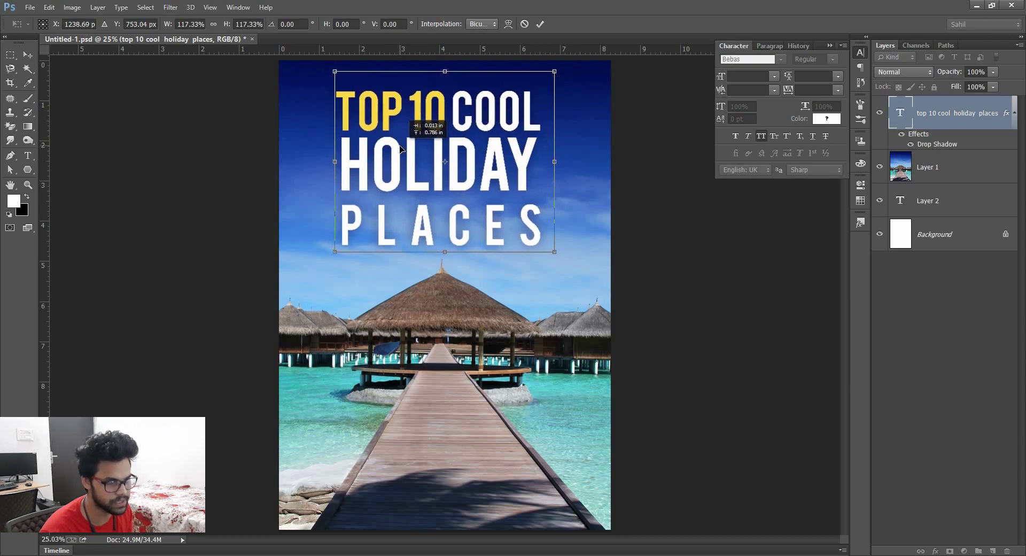
key("Return")
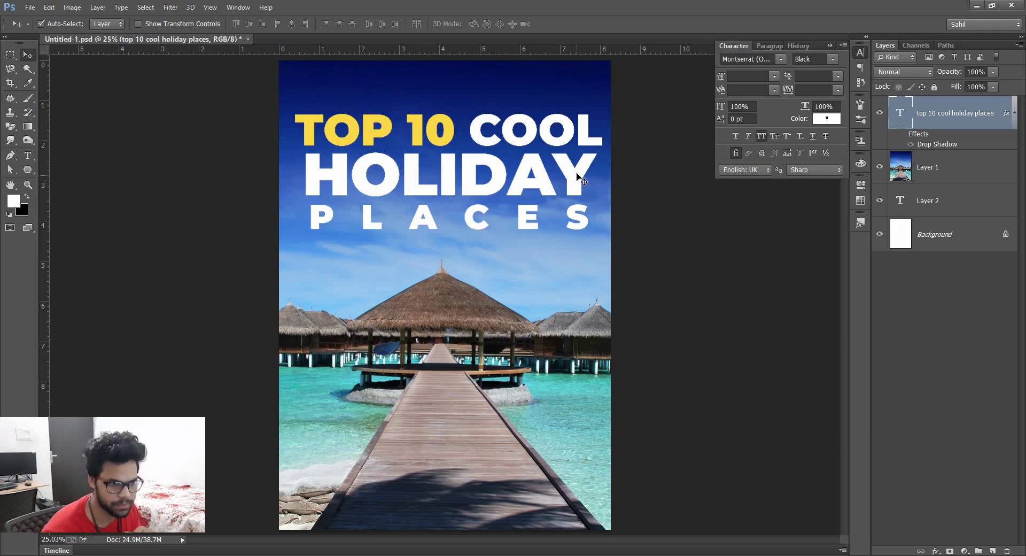
Move the title to mid-poster and clip a Layer 1 copy into its letters, hiding the original.
mouse_move(577, 173)
left_mouse_down()
mouse_move(577, 317)
mouse_move(579, 301)
left_mouse_up()
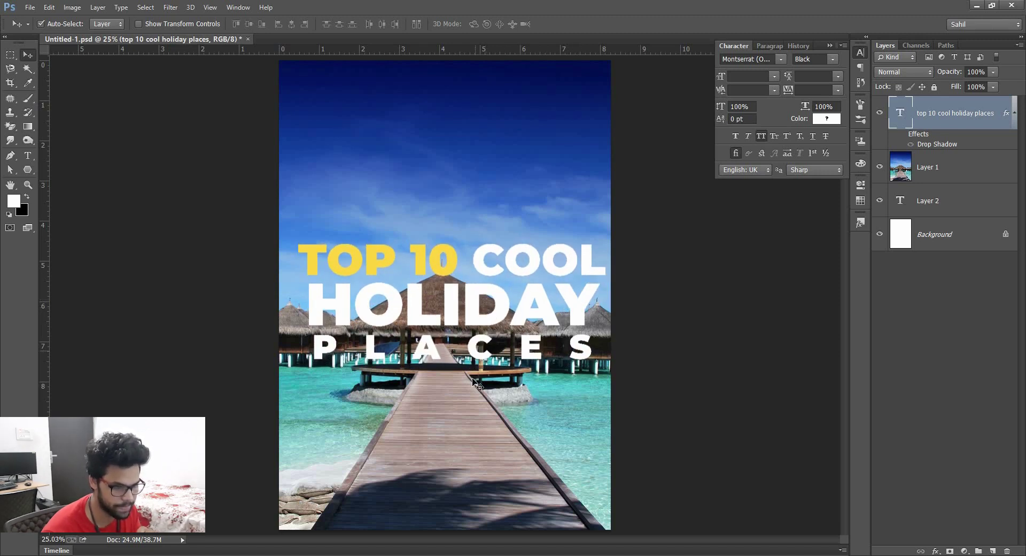
left_click(923, 168)
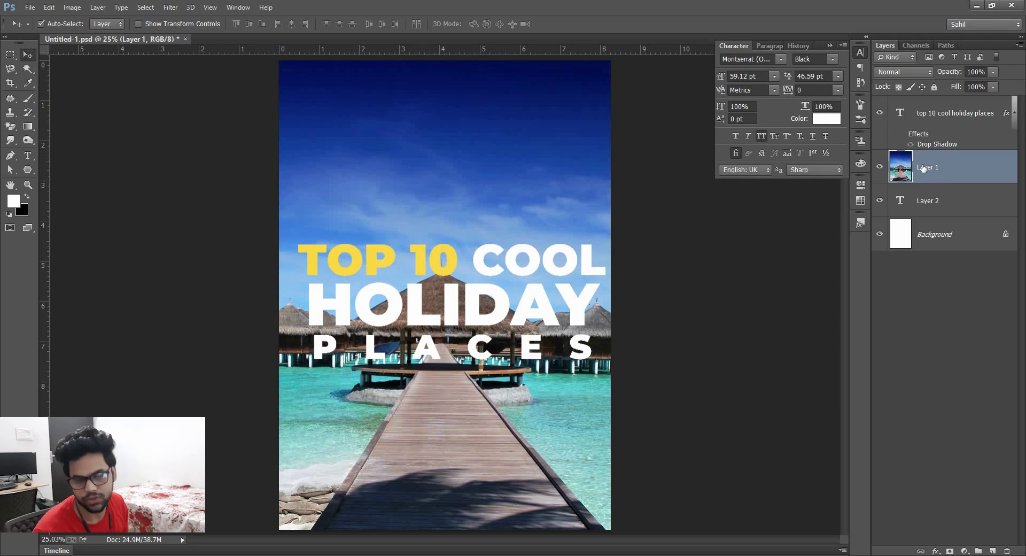
key("ctrl+j")
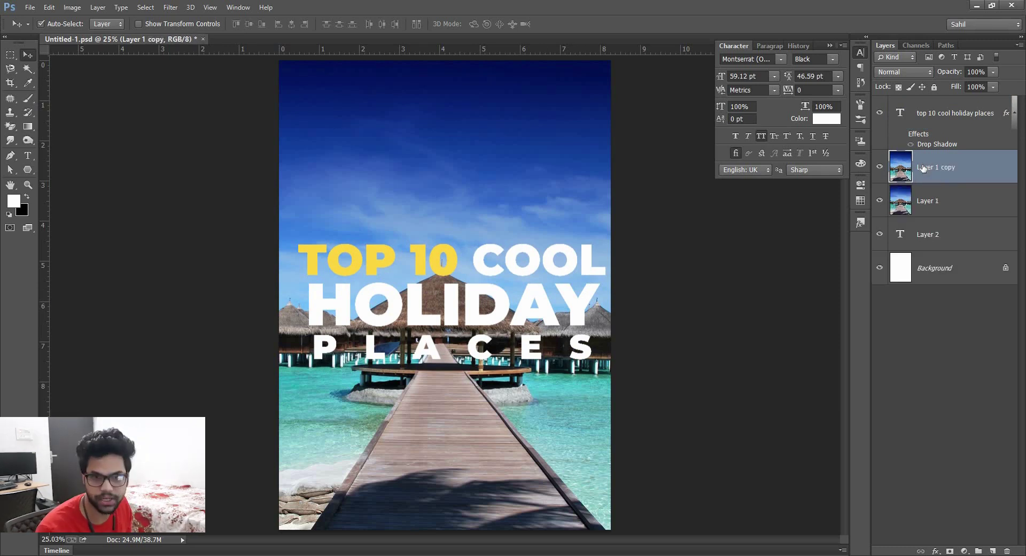
key("ctrl+bracketright")
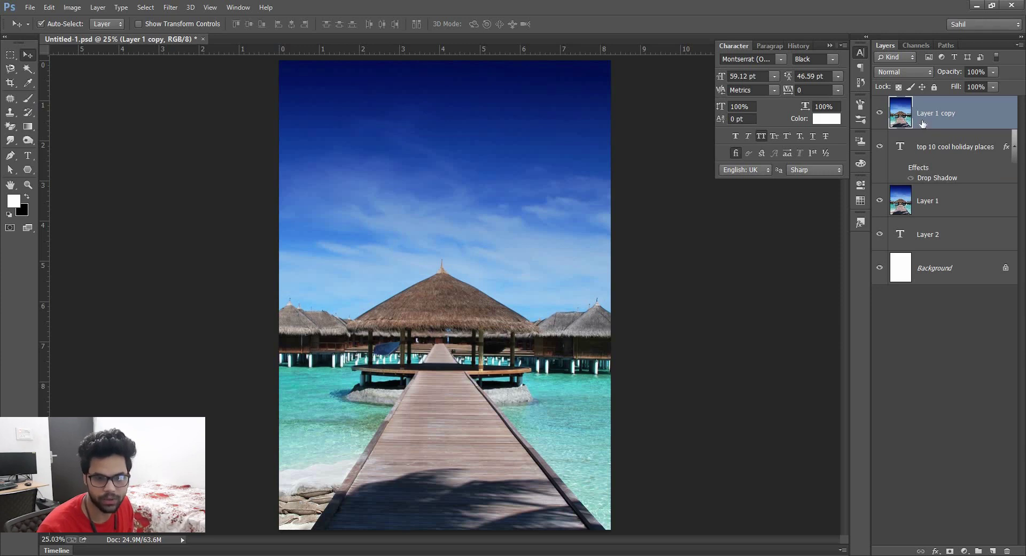
key("ctrl+alt+g")
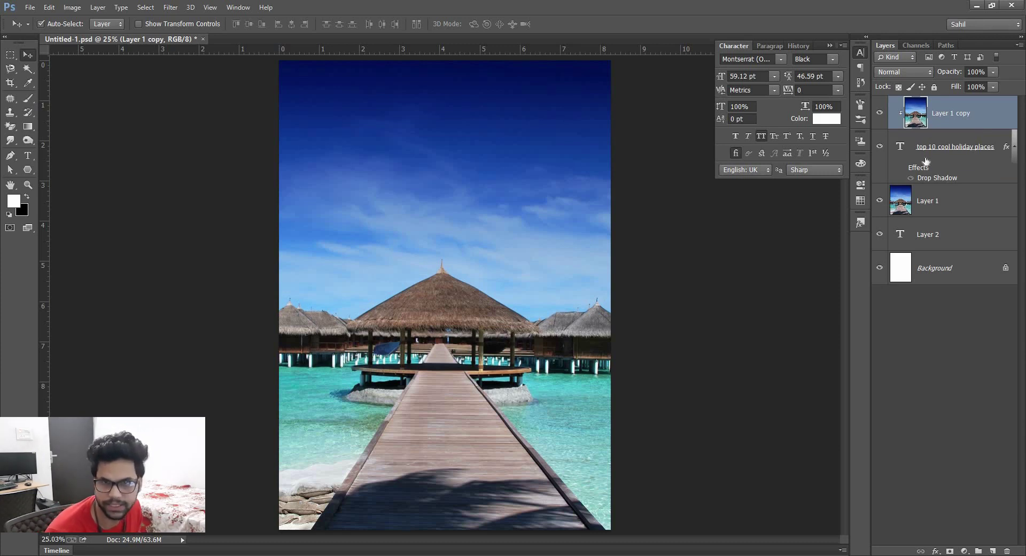
left_click(880, 201)
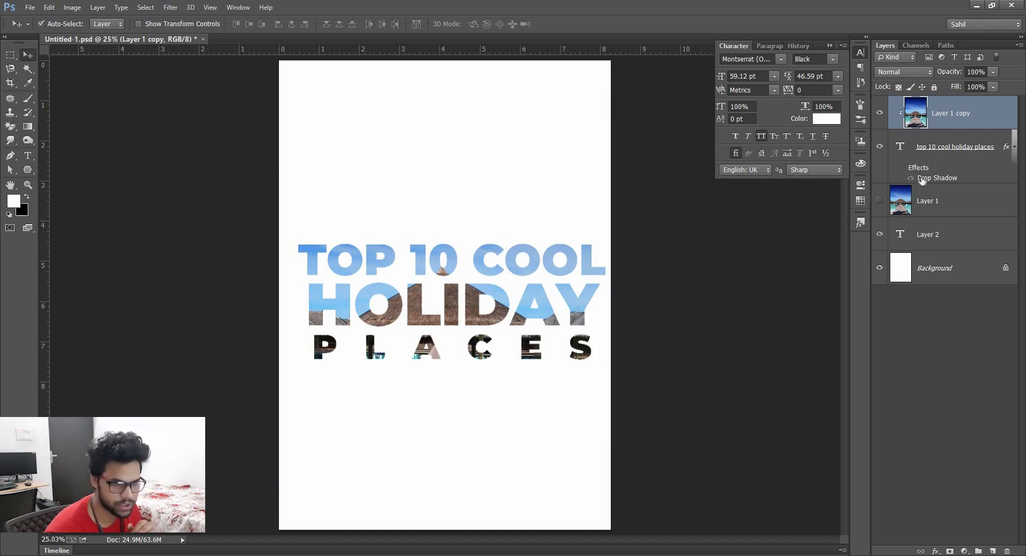
Duplicate Layer 1, hide the original, and add a layer mask to the copy.
left_click(951, 196)
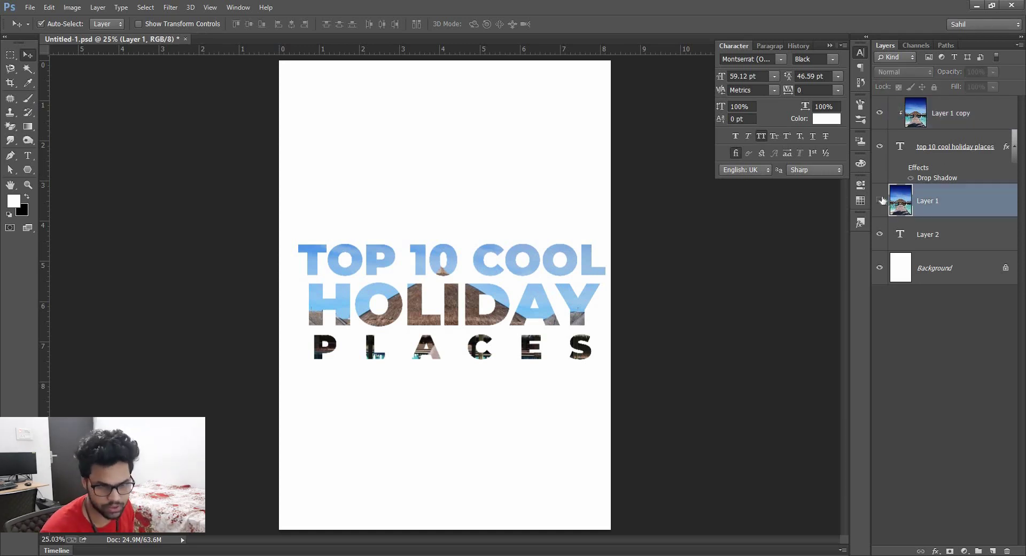
key("ctrl+j")
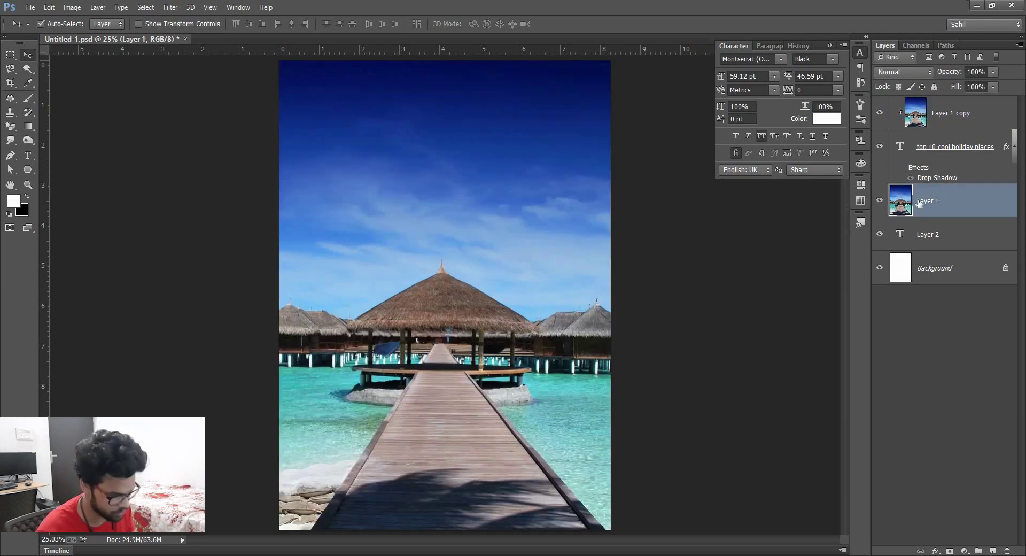
left_click(879, 233)
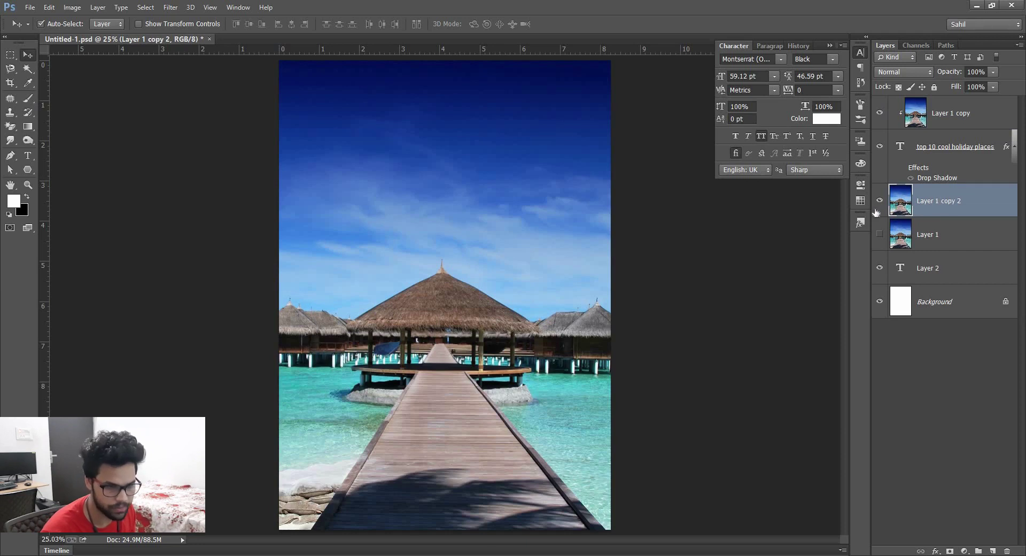
left_click(949, 551)
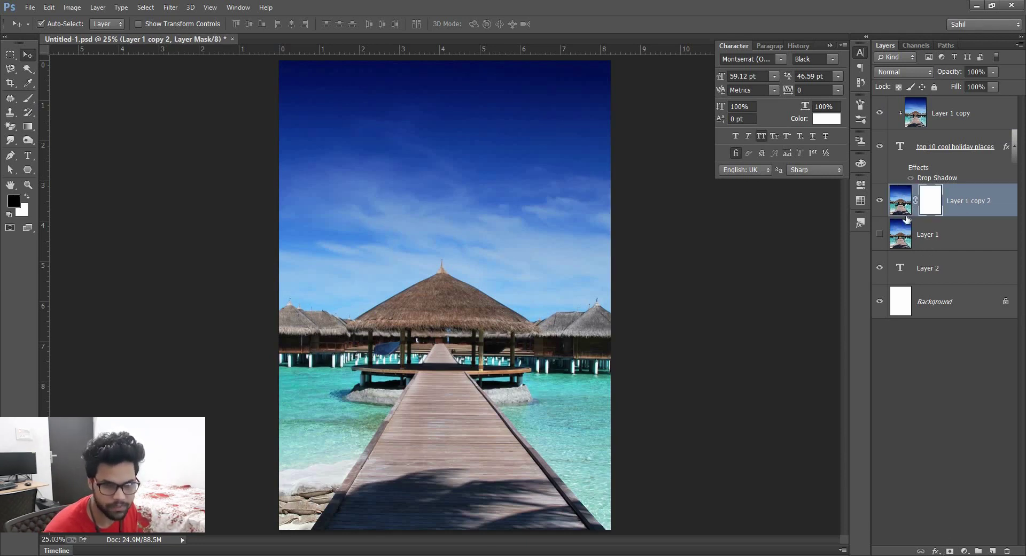
left_click(942, 147)
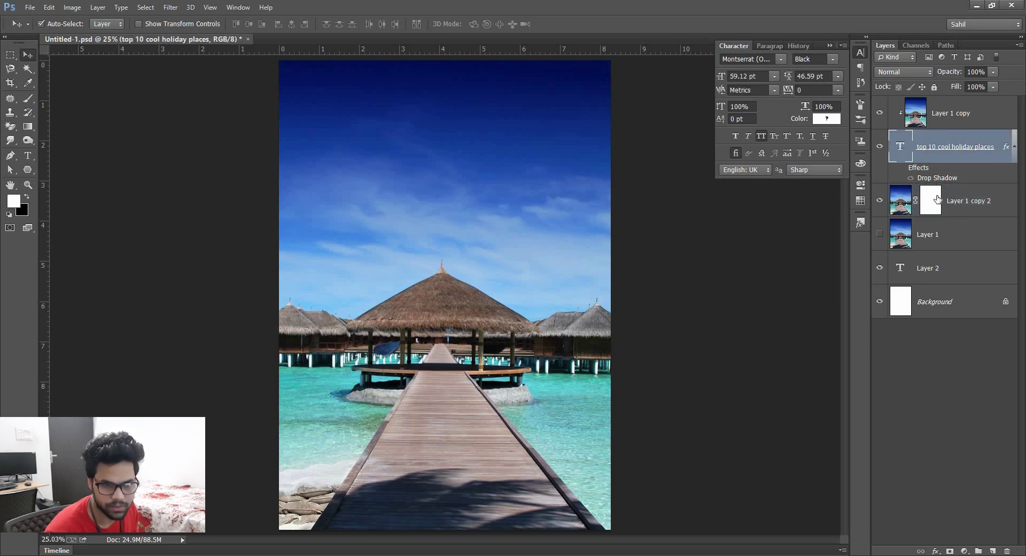
left_click(958, 202)
Mask out the photo from the top down to the huts so the title sits on white.
key("m")
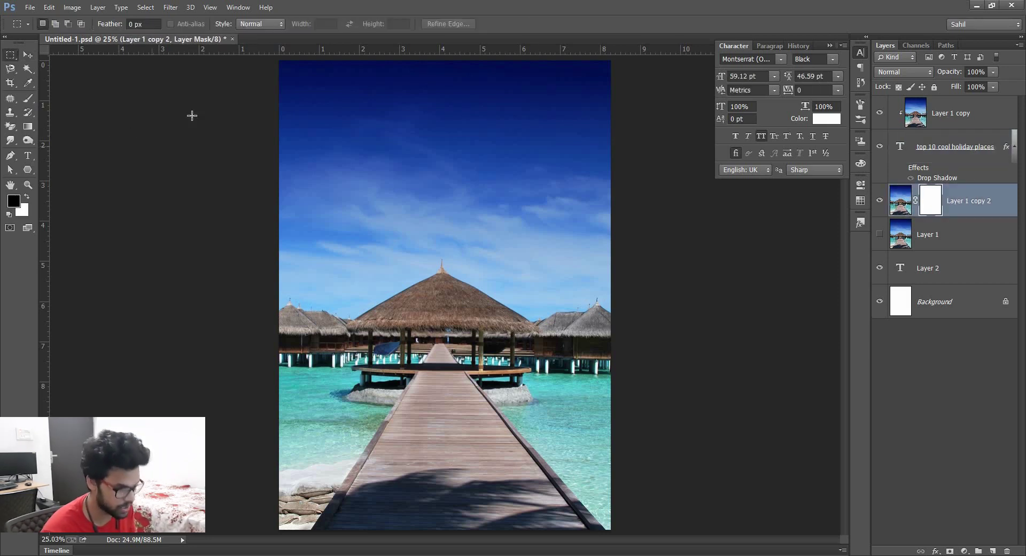
mouse_move(273, 58)
left_mouse_down()
mouse_move(477, 179)
mouse_move(625, 381)
left_mouse_up()
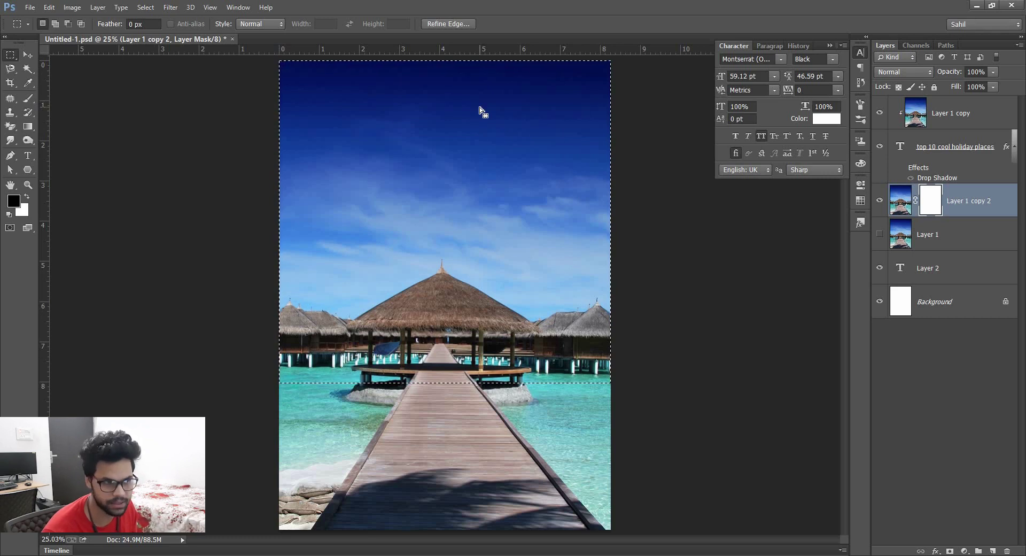
key("b")
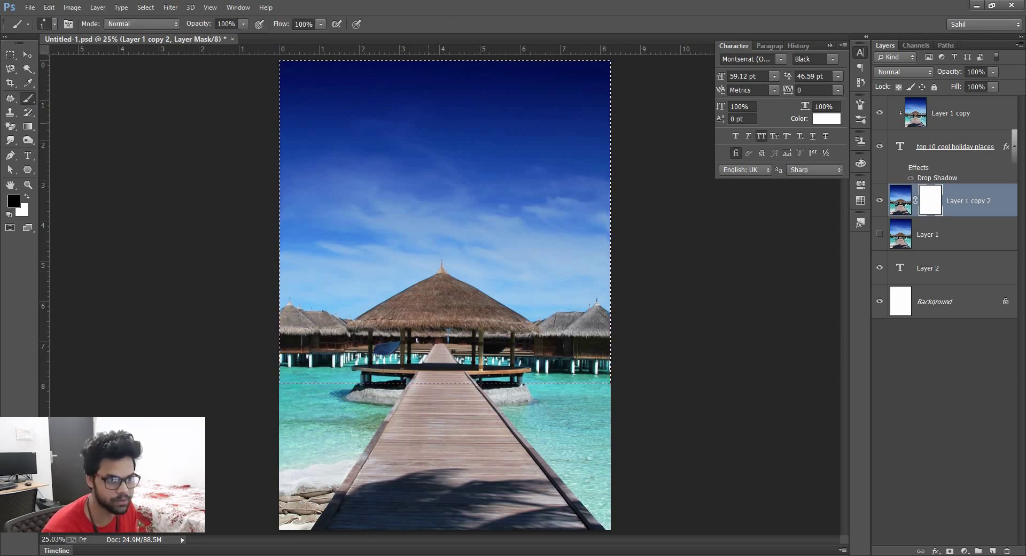
mouse_move(417, 115)
left_mouse_down()
mouse_move(369, 118)
mouse_move(567, 241)
left_mouse_up()
right_click(510, 161)
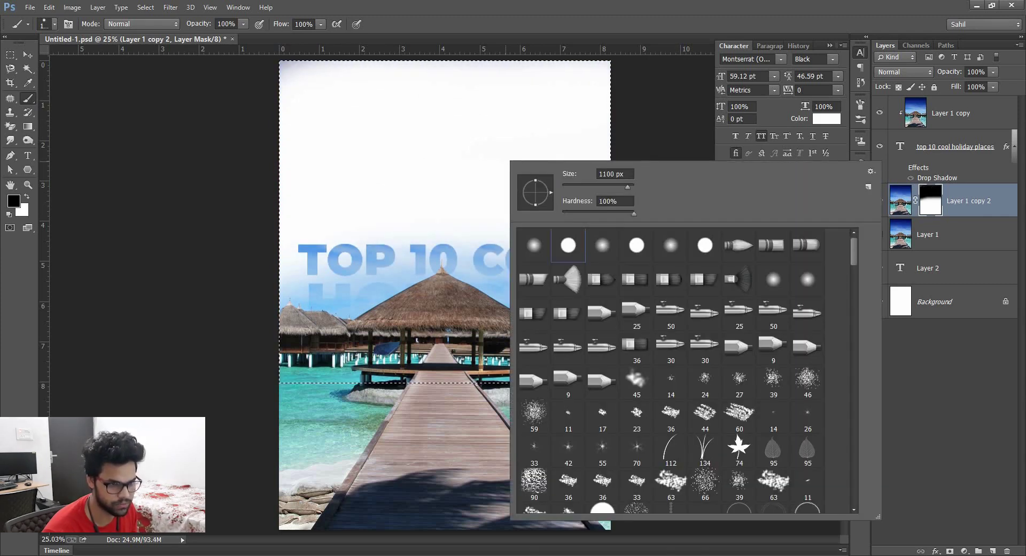
key("Return")
left_click_drag(321, 267, 588, 278)
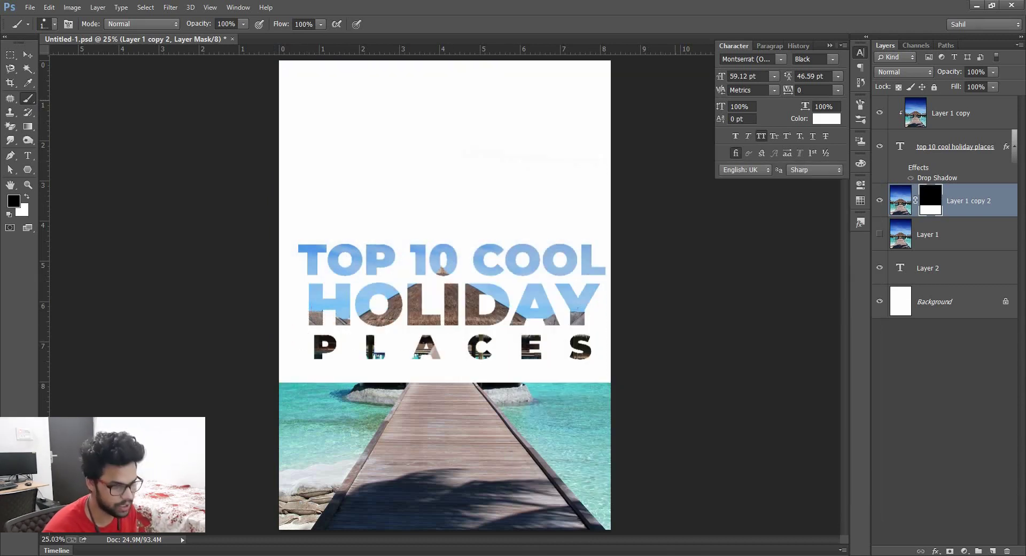
key("ctrl+d")
key("v")
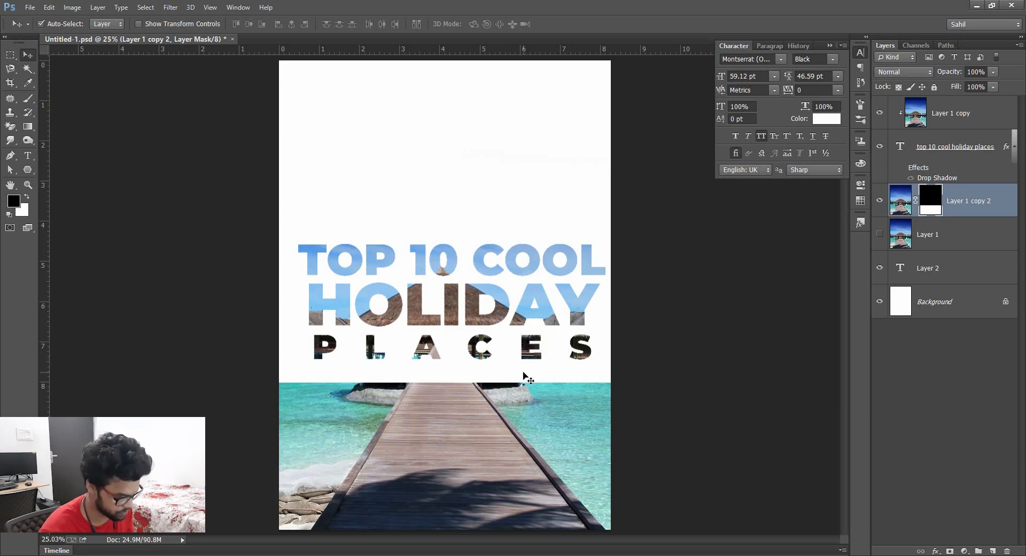
Restore the pier in a band below PLACES on the mask, then duplicate the masked layer.
key("m")
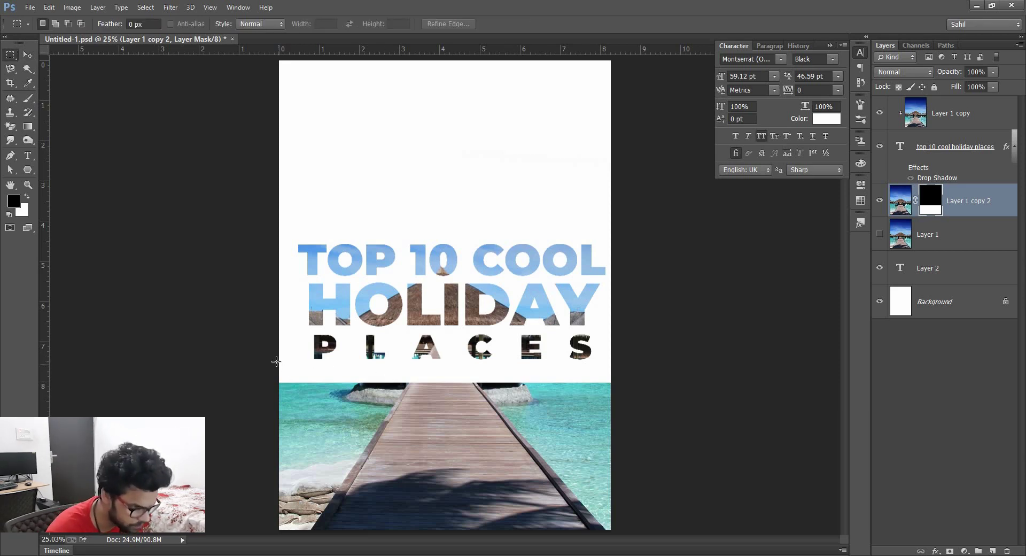
left_click_drag(279, 359, 613, 427)
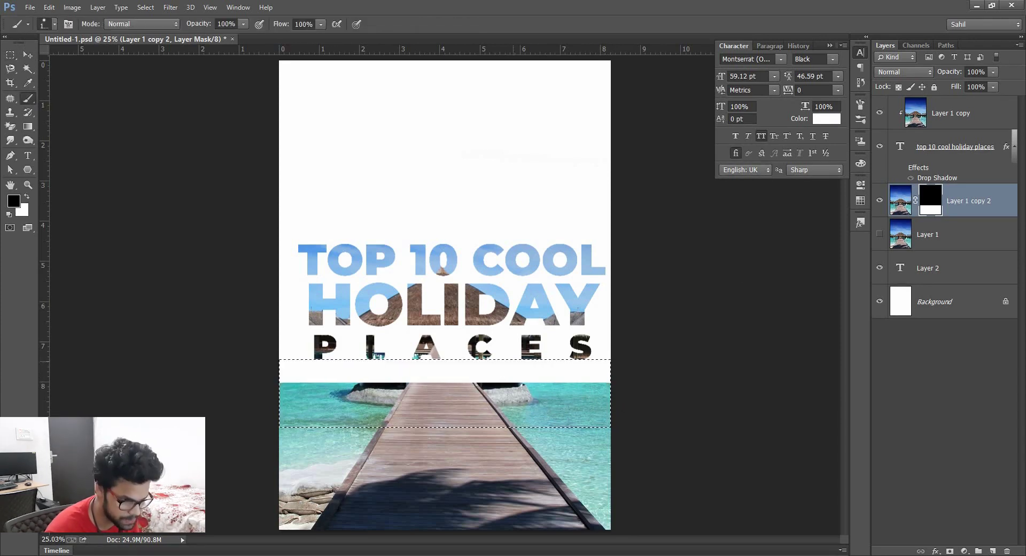
key("b")
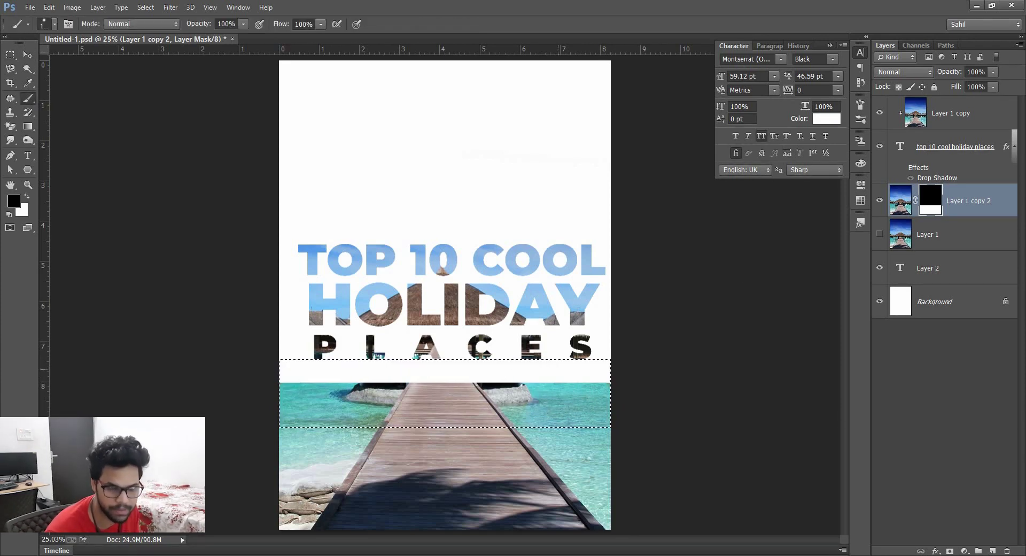
left_click_drag(599, 405, 556, 404)
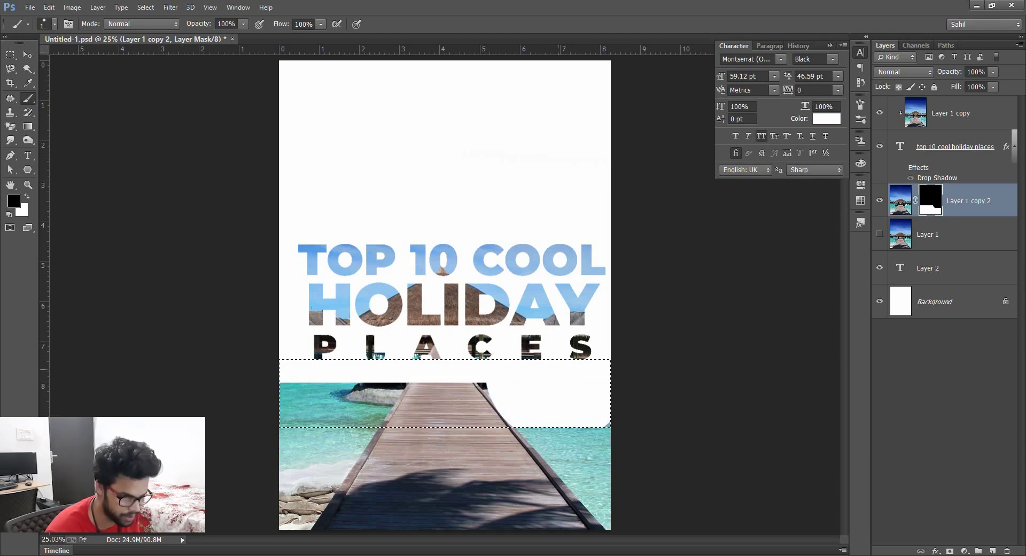
key("x")
mouse_move(604, 393)
left_mouse_down()
mouse_move(449, 374)
mouse_move(283, 379)
left_mouse_up()
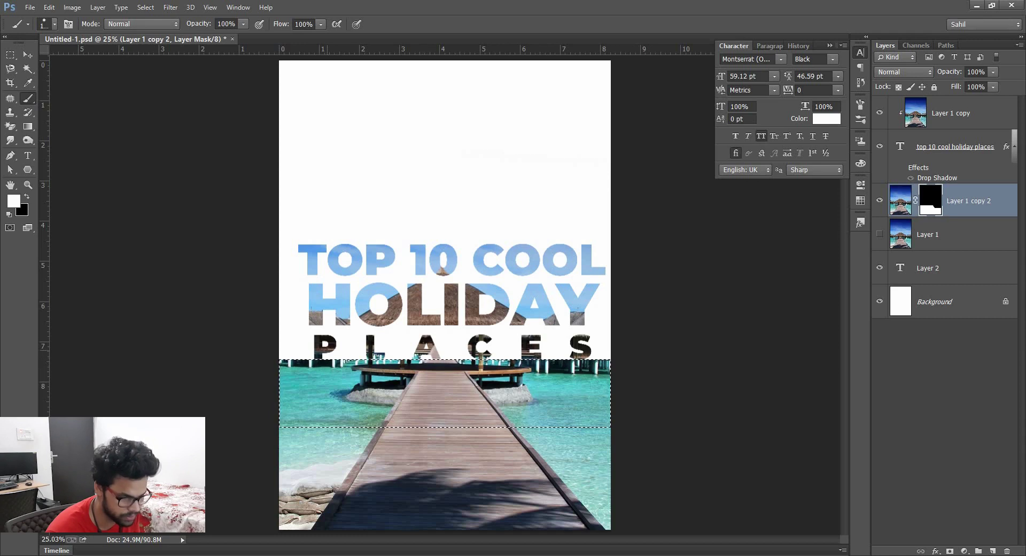
key("ctrl+d")
key("v")
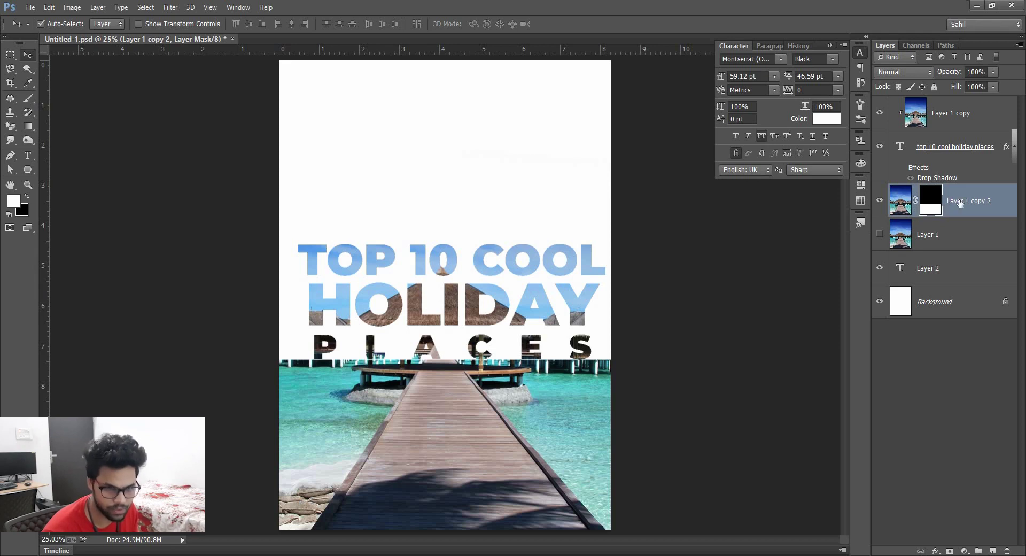
key("ctrl+j")
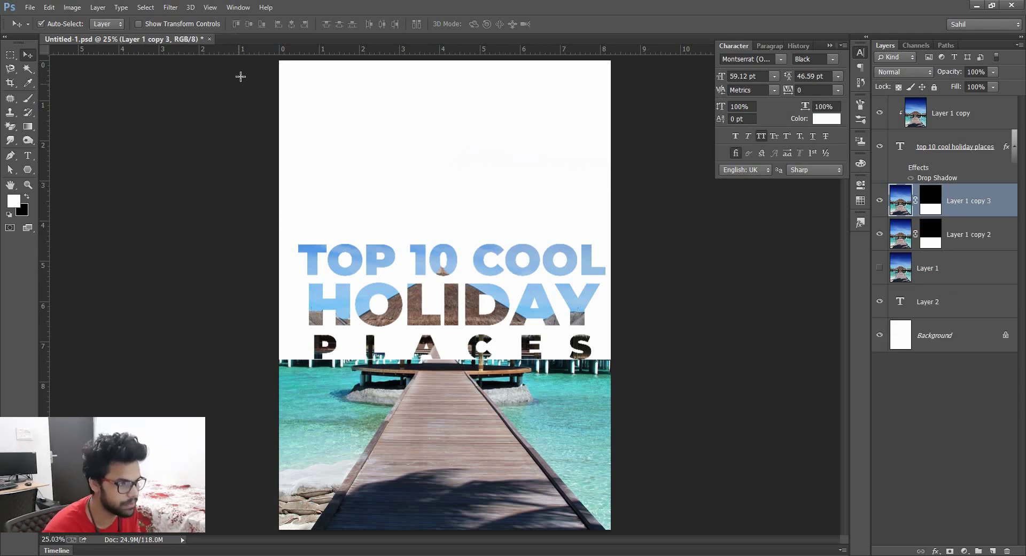
Marquee the area above the title and target Layer 1 copy 3's mask with white foreground.
key("m")
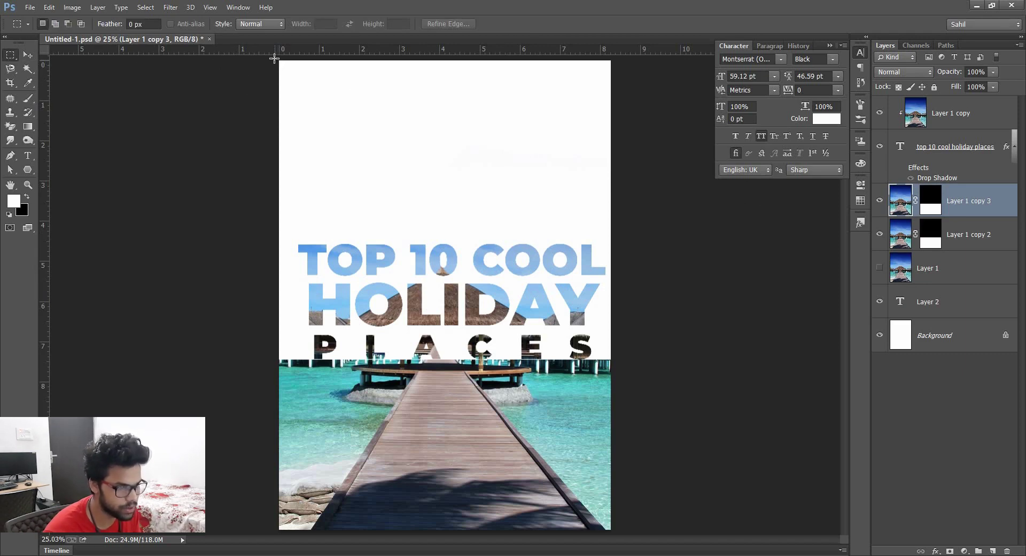
left_click_drag(274, 58, 637, 241)
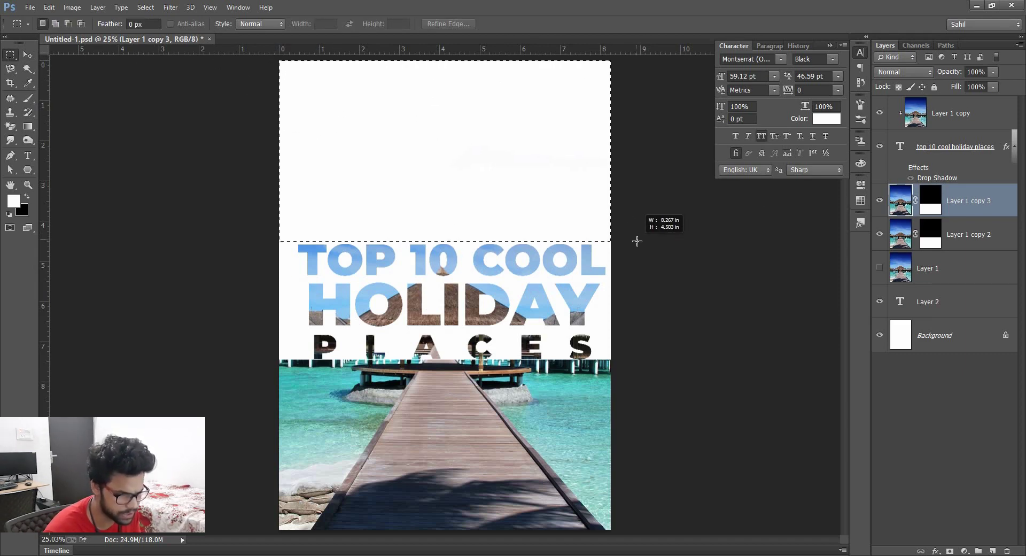
left_click_drag(637, 241, 638, 244)
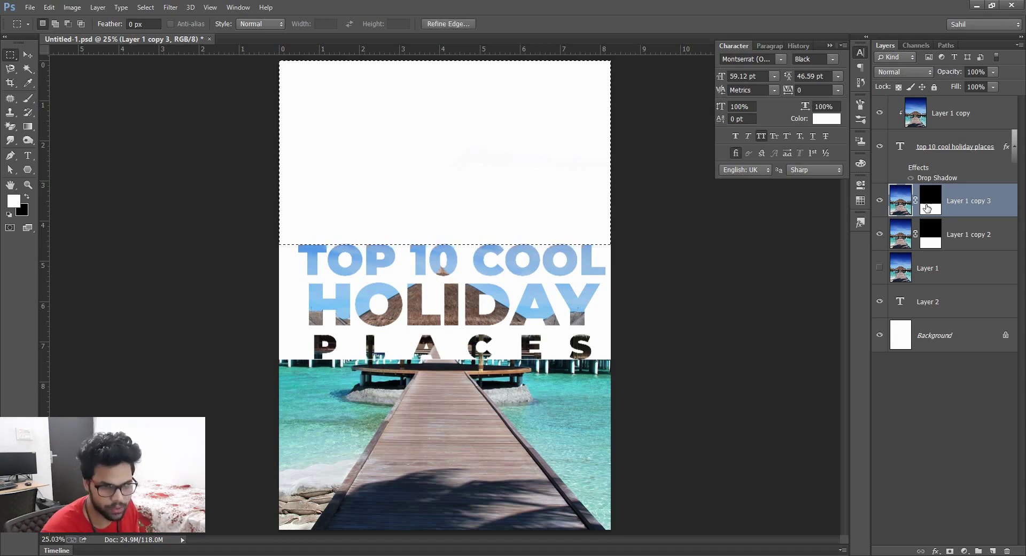
key("b")
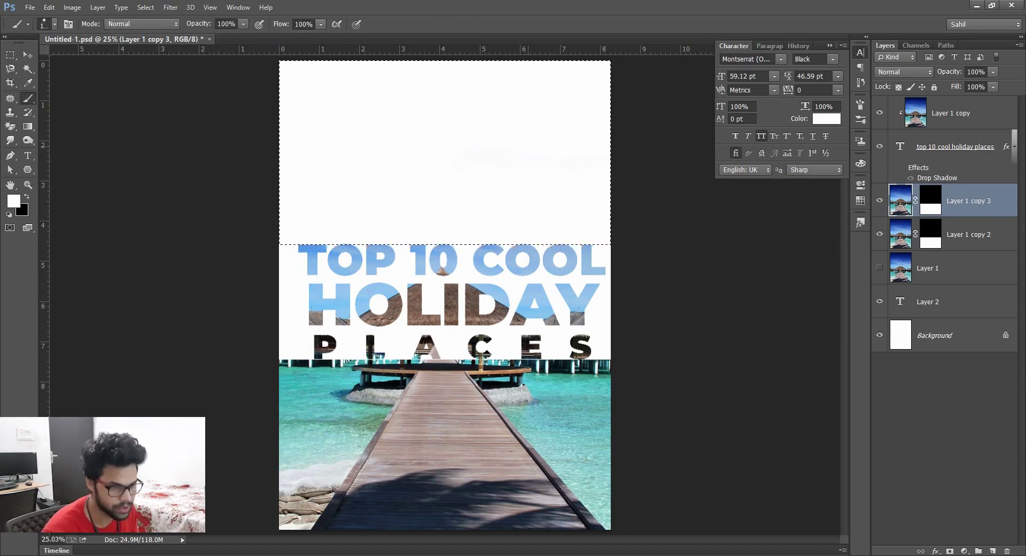
key("x")
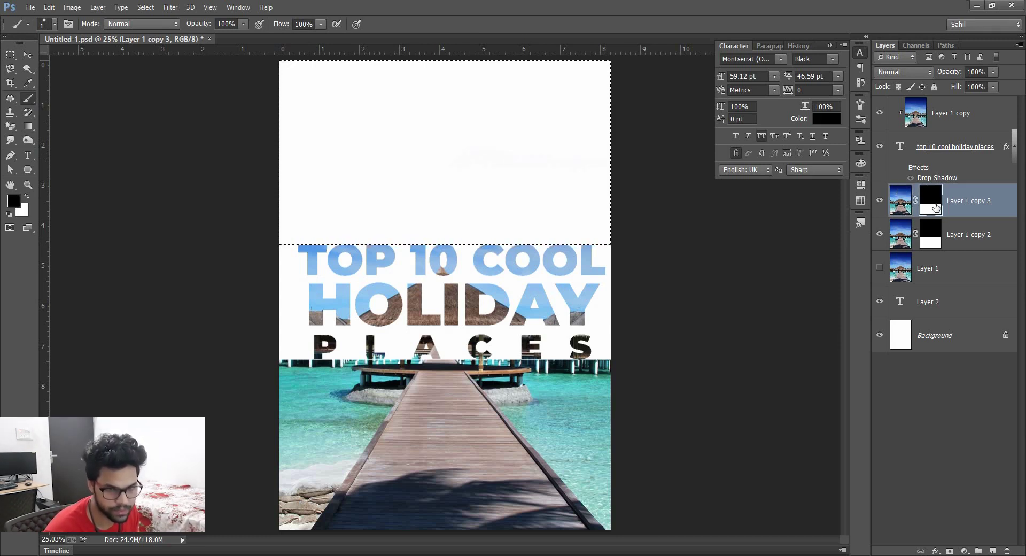
left_click(936, 203)
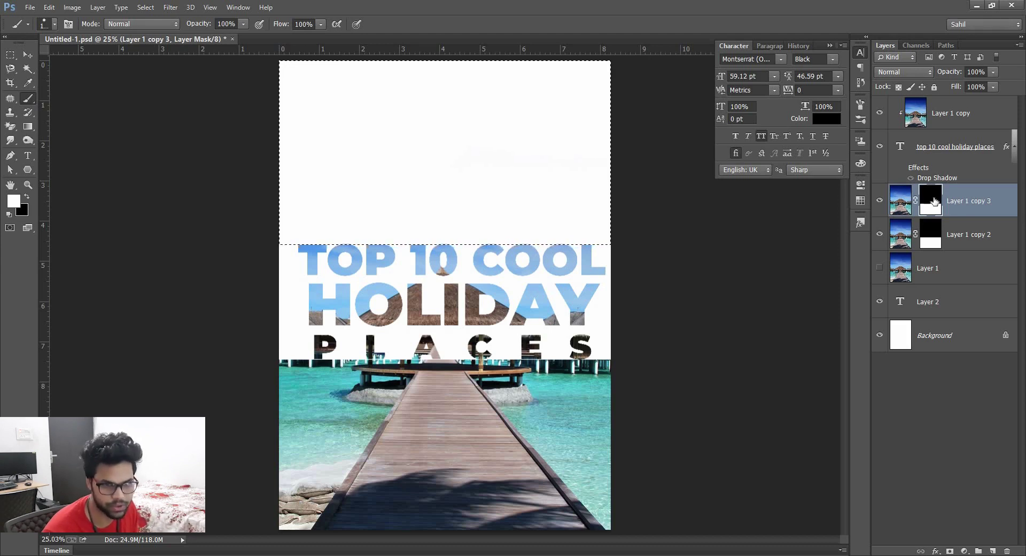
Paint white on the mask to reveal the sky above the title, then deselect.
left_click(481, 189)
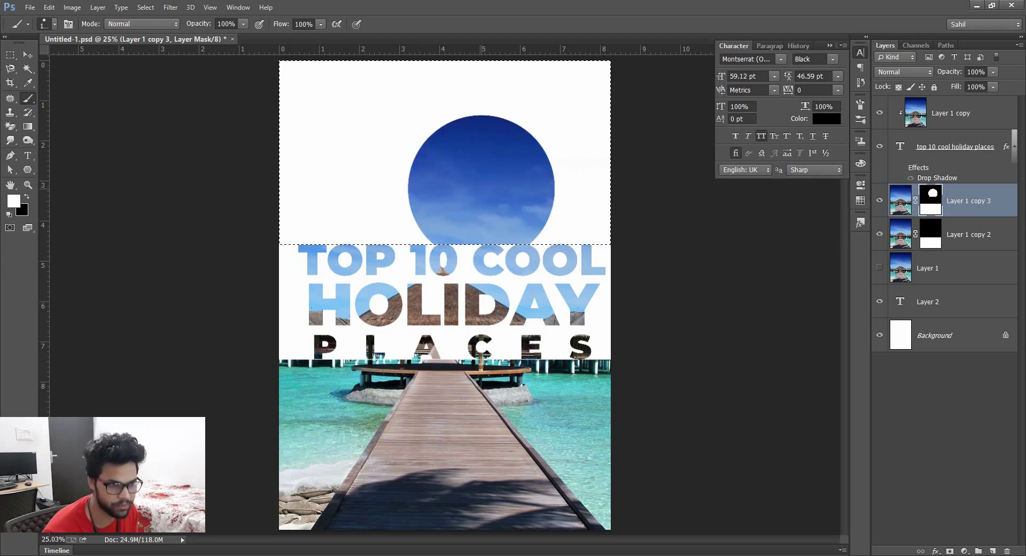
mouse_move(481, 188)
left_mouse_down()
mouse_move(299, 176)
mouse_move(588, 134)
mouse_move(342, 107)
left_mouse_up()
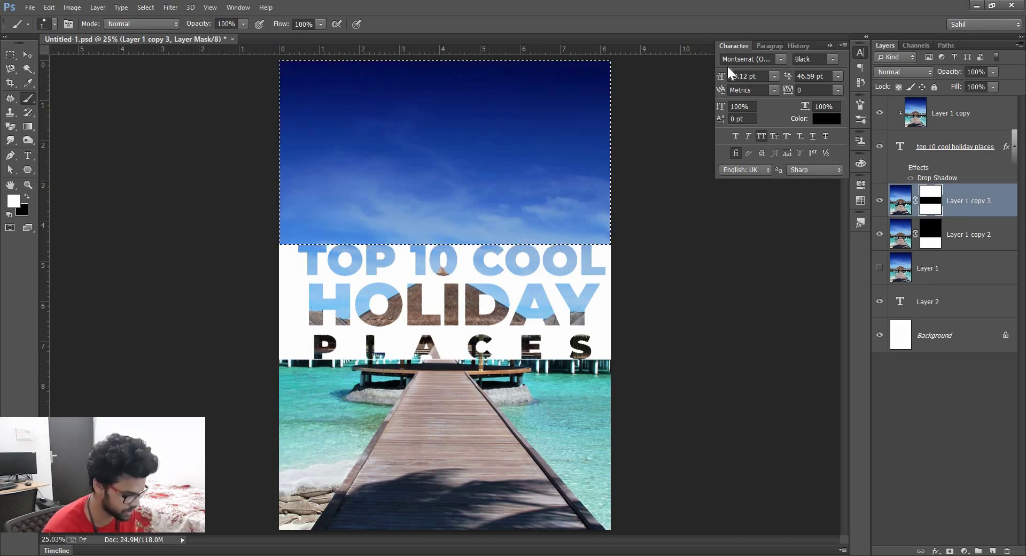
key("ctrl+d")
key("v")
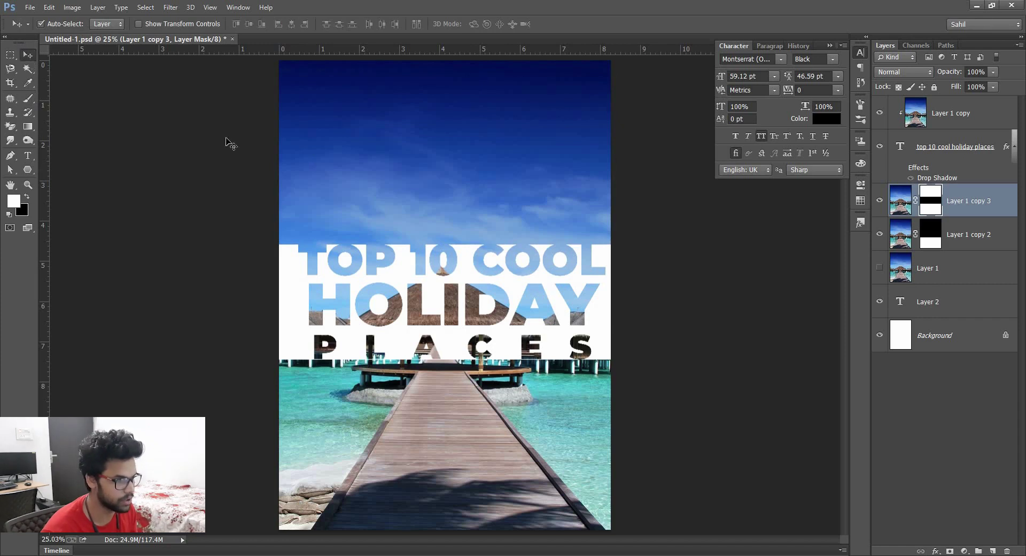
scroll(417, 242, "down", 1)
scroll(454, 268, "down", 2)
scroll(495, 290, "up", 2)
Revert the poster to its last saved version with File > Revert.
key("alt")
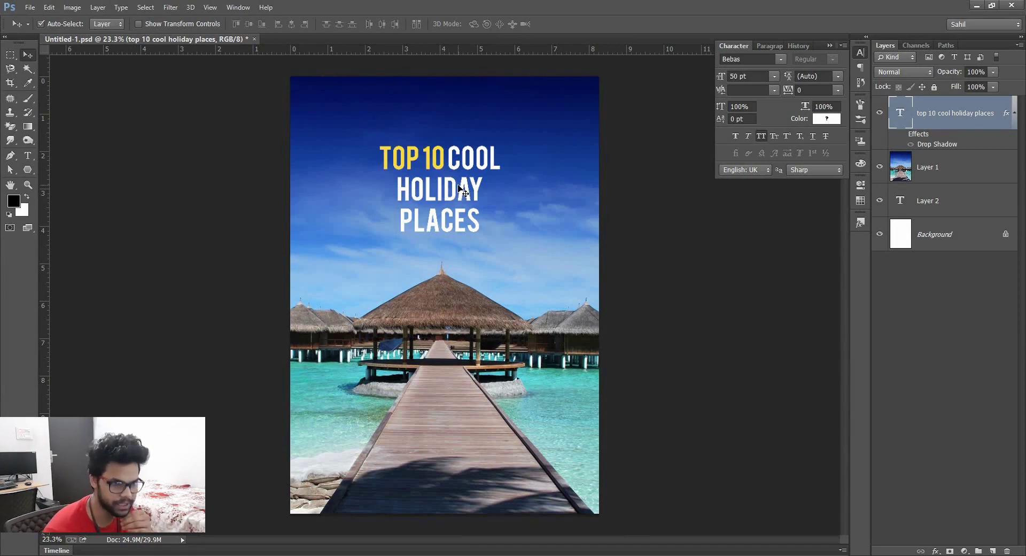
Move the title block up-left and join PLACES onto the HOLIDAY line.
mouse_move(444, 160)
left_mouse_down()
mouse_move(388, 149)
mouse_move(389, 184)
mouse_move(424, 193)
left_mouse_up()
key("t")
left_click(396, 150)
left_click(372, 207)
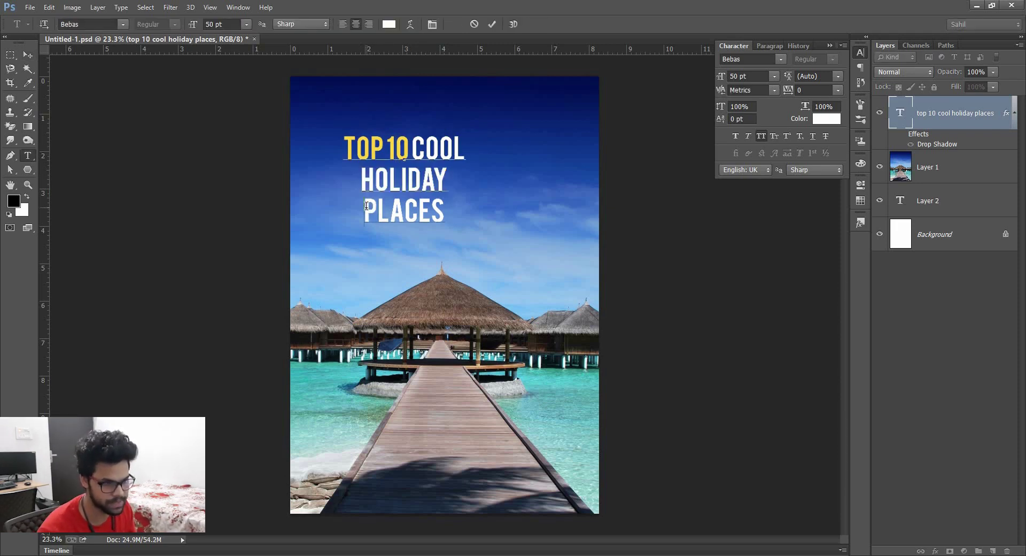
key("BackSpace")
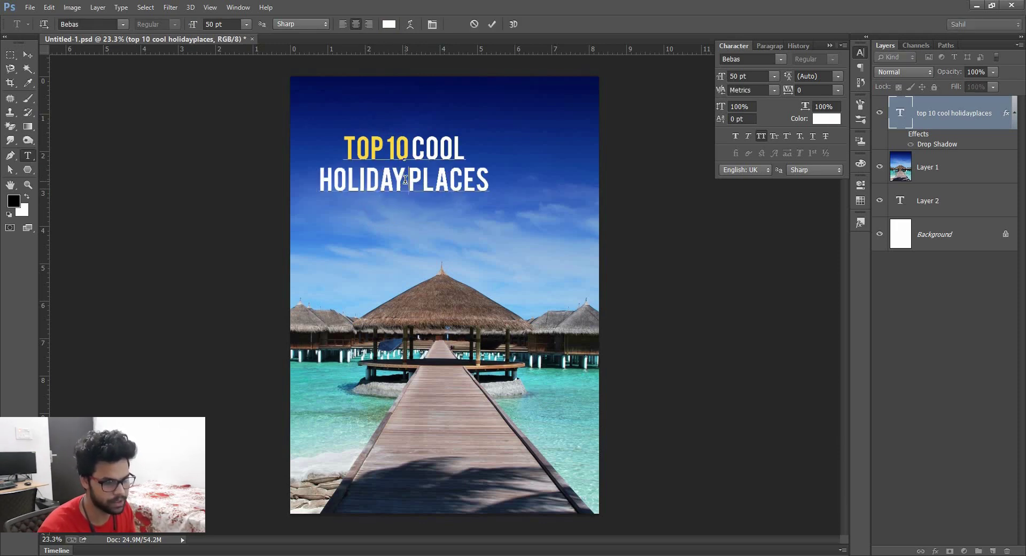
key("ctrl+Return")
key("v")
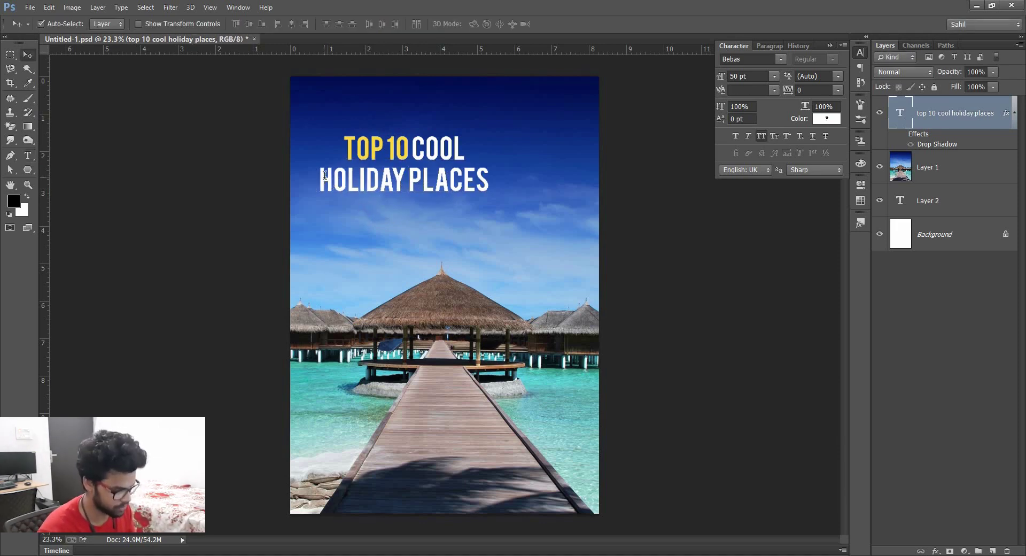
Delete the HOLIDAY PLACES line so the text layer reads TOP 10 COOL.
key("t")
left_click(323, 173)
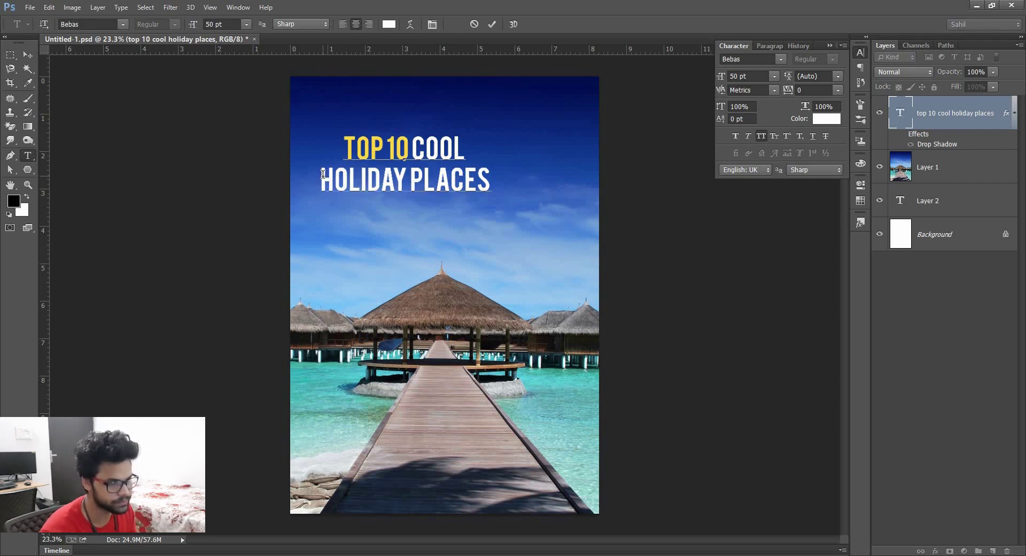
key("ctrl+Return")
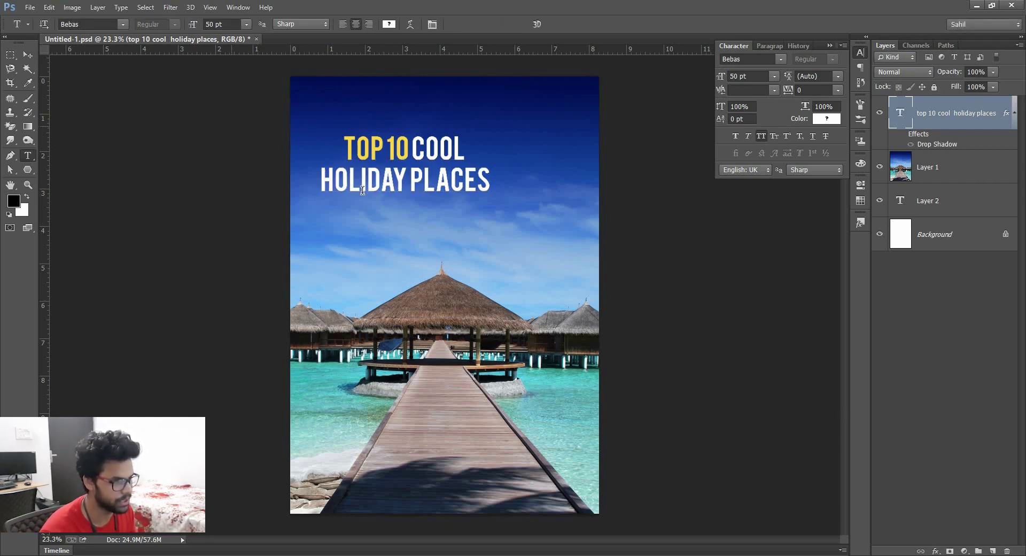
left_click_drag(325, 178, 520, 179)
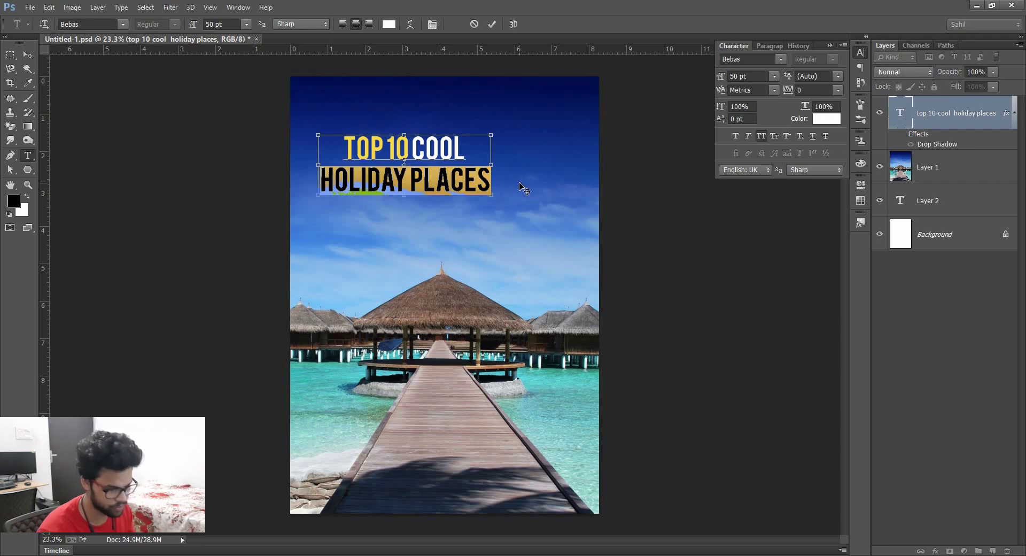
key("BackSpace")
key("BackSpace")
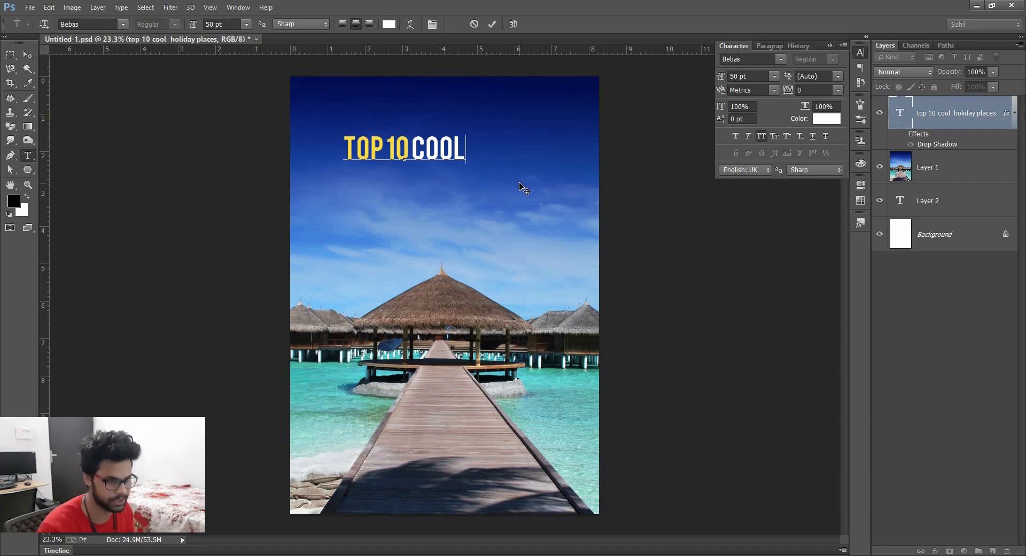
key("BackSpace")
key("ctrl+z")
key("ctrl+z")
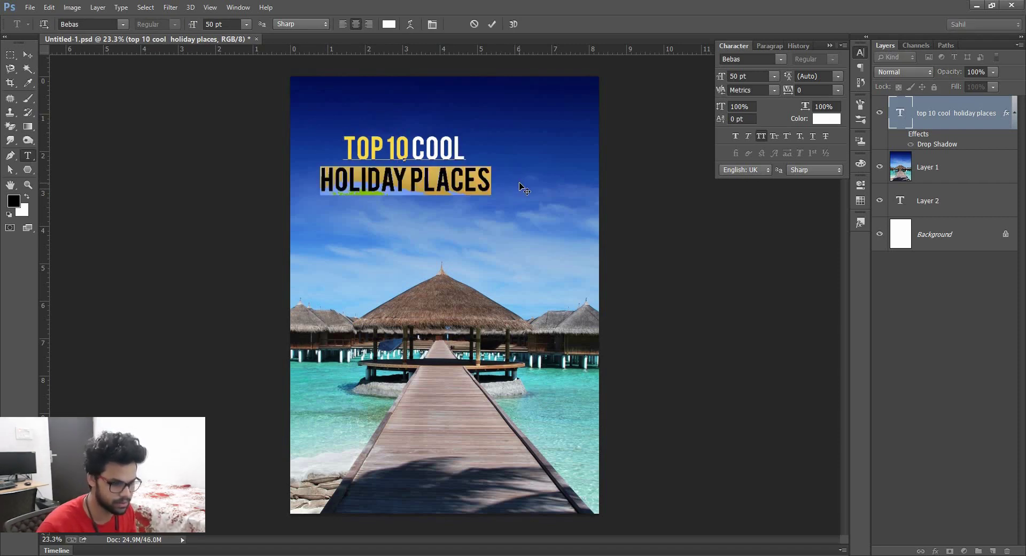
key("BackSpace")
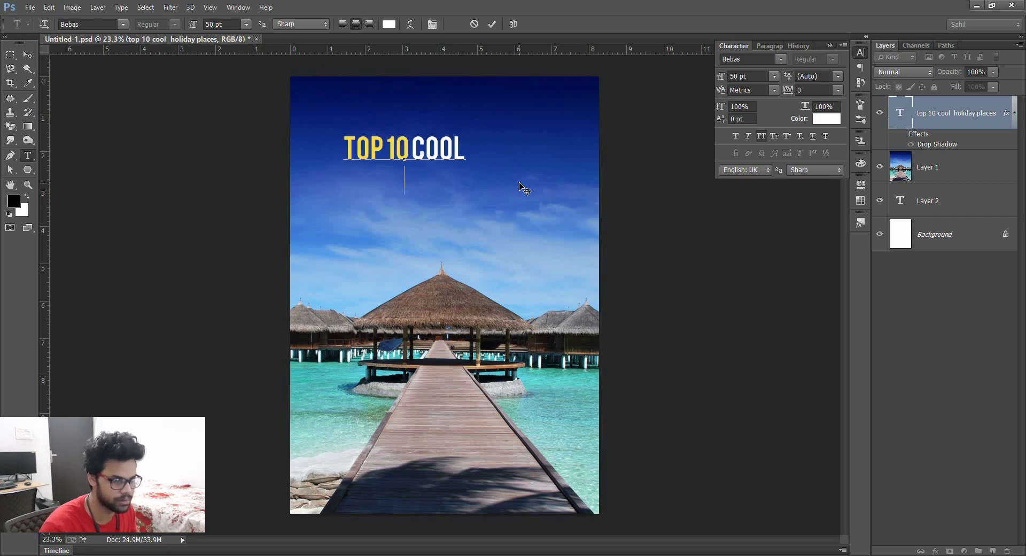
key("ctrl+Return")
key("v")
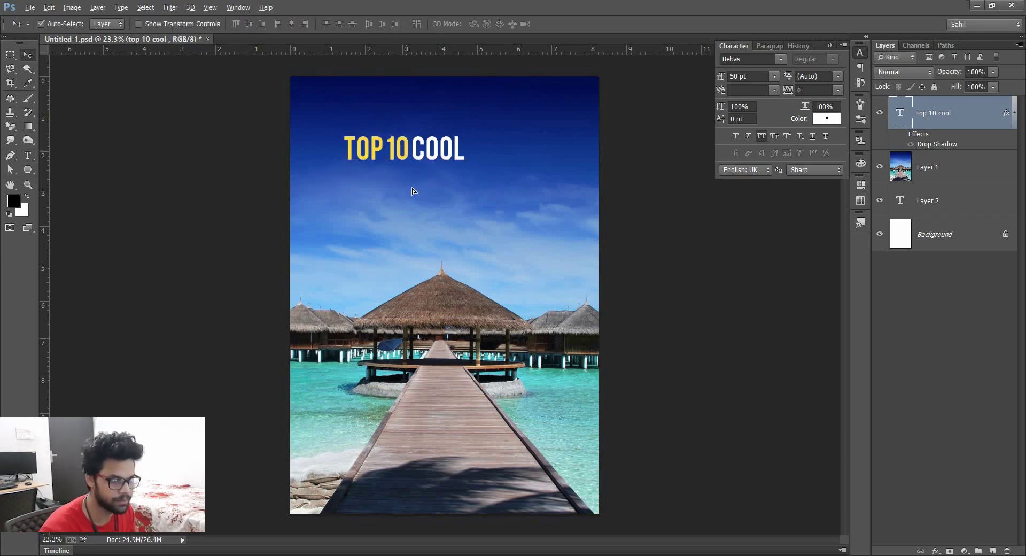
Alt-drag a copy of the text, retype it as HOLIDAY PLACES, and place it below.
left_click_drag(401, 149, 412, 197)
double_click(420, 202)
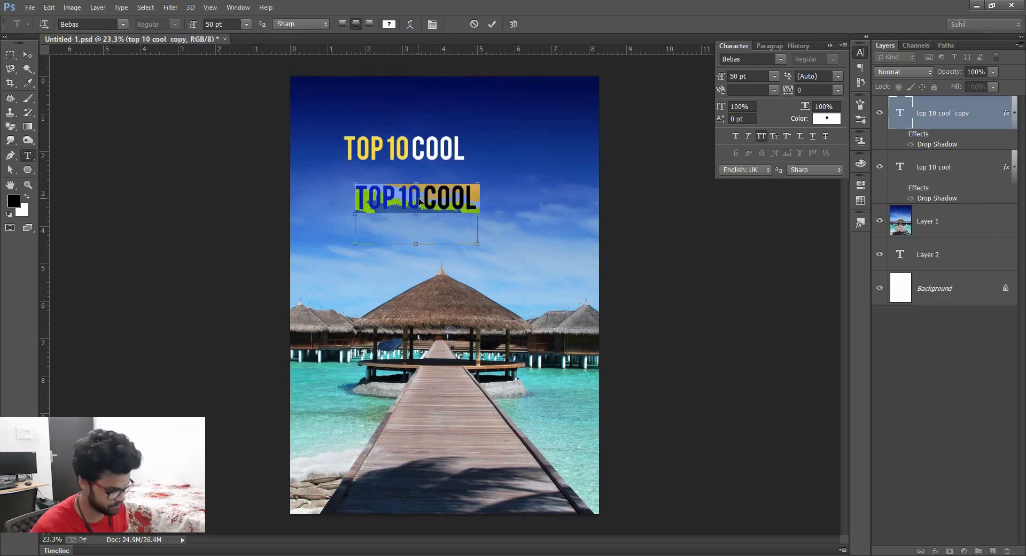
key("ctrl+v")
key("ctrl+Return")
key("v")
left_click_drag(420, 185, 418, 166)
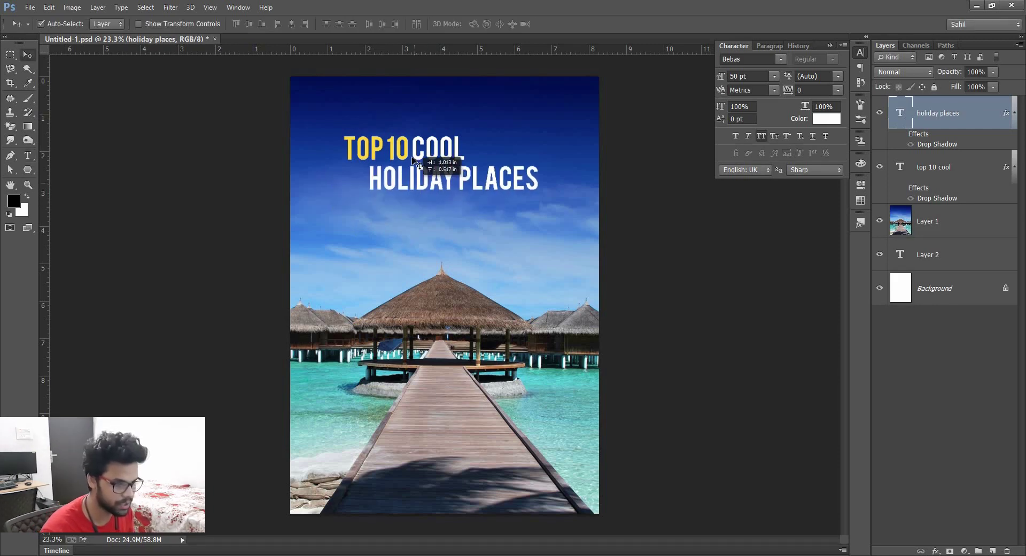
Set the TOP 10 COOL text colour to white (#ffffff).
key("alt+bracketleft")
left_click(827, 118)
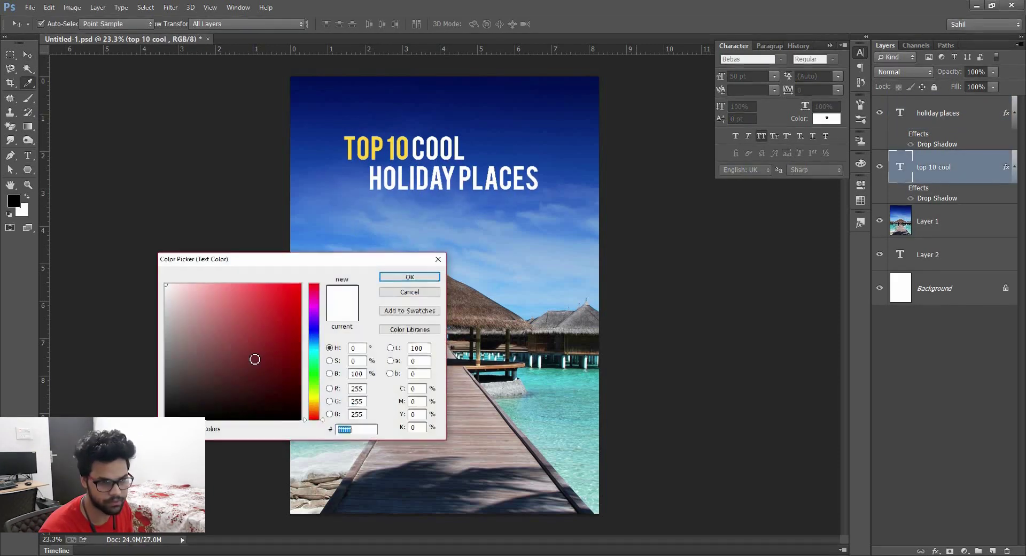
type("ffffff")
left_click(406, 278)
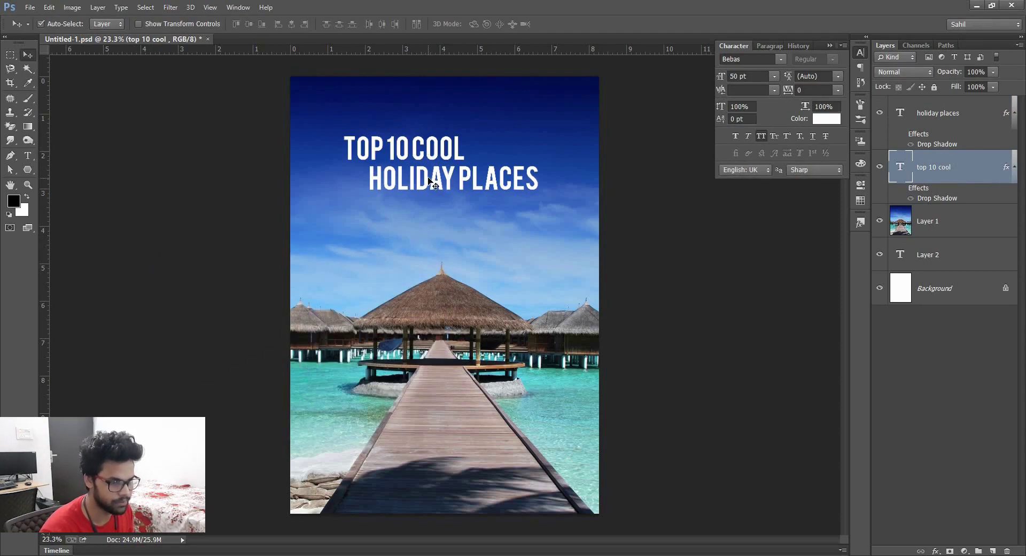
Select both title layers and align their horizontal centres.
key("alt+shift+bracketright")
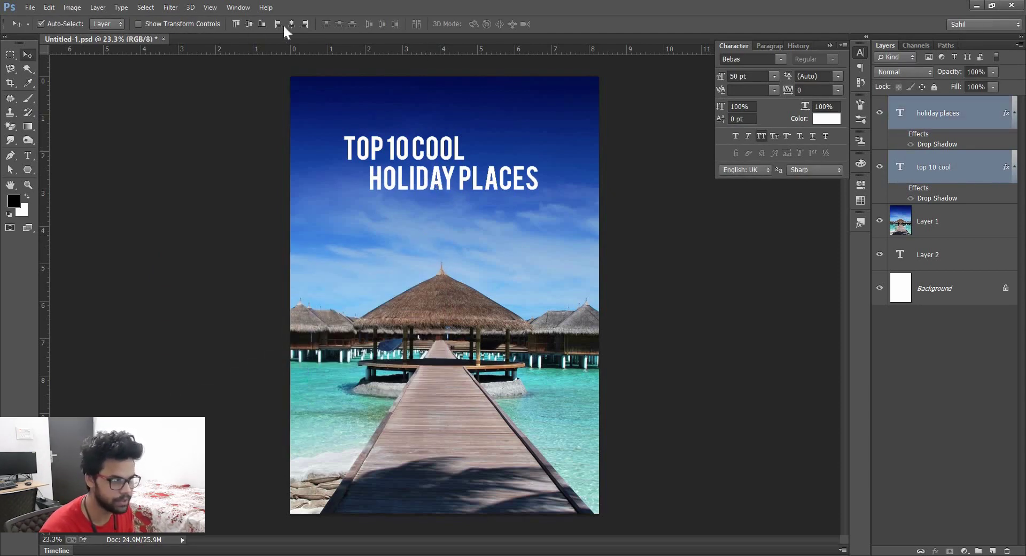
left_click(292, 24)
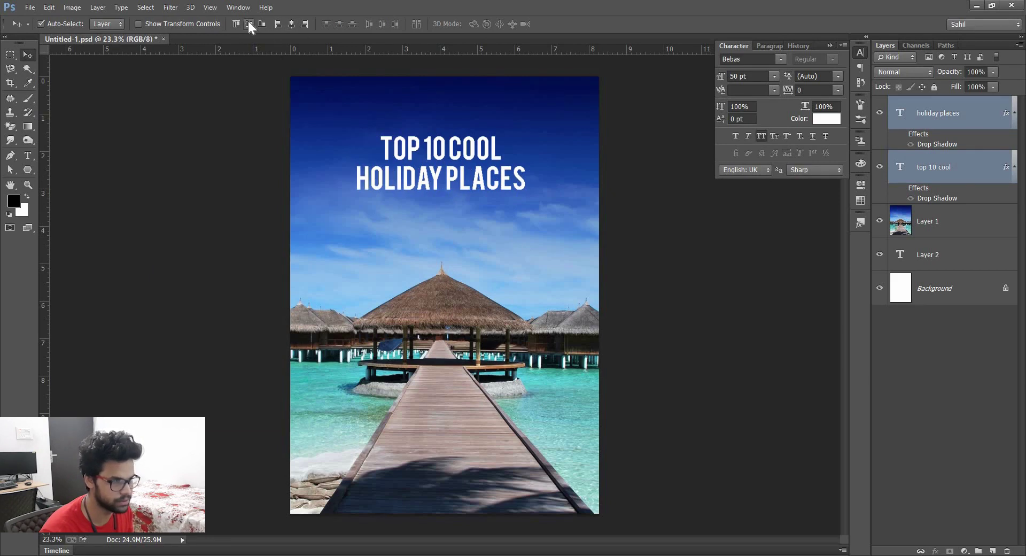
left_click(438, 182)
key("alt+shift+bracketright")
left_click(773, 47)
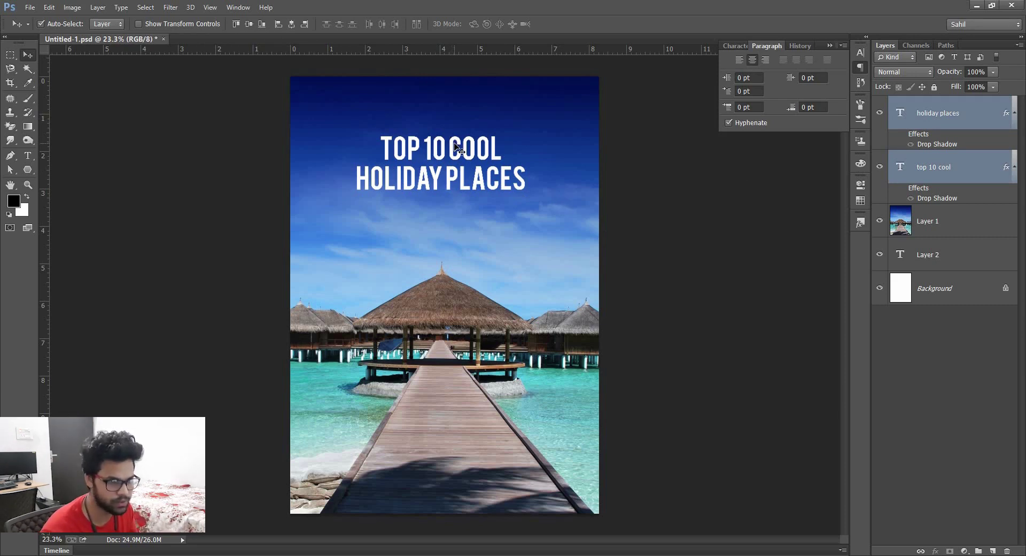
Skew both title lines so the right side rises, then reposition them.
key("ctrl+t")
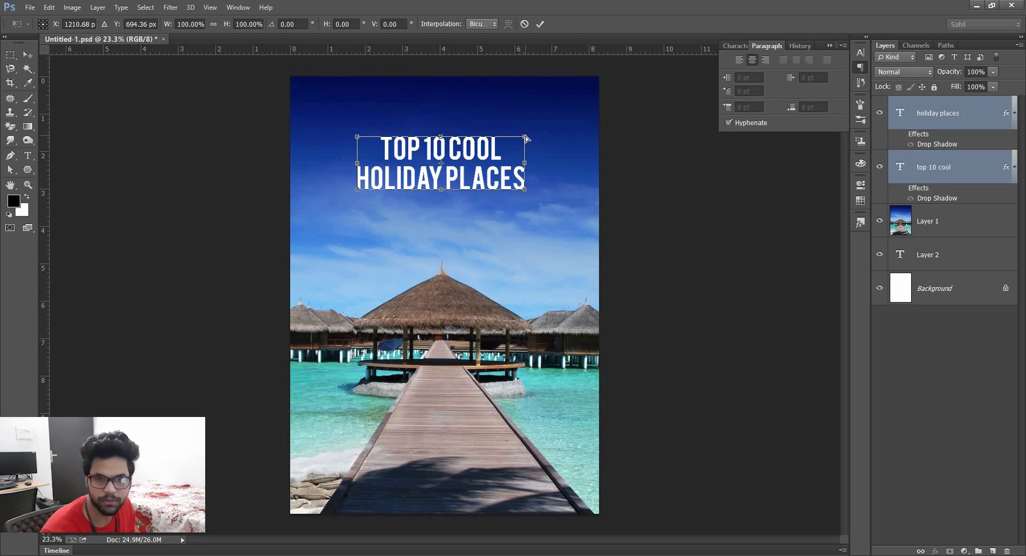
mouse_move(527, 139)
left_mouse_down()
mouse_move(526, 150)
mouse_move(557, 129)
mouse_move(527, 172)
mouse_move(493, 173)
mouse_move(524, 119)
mouse_move(519, 100)
left_mouse_up()
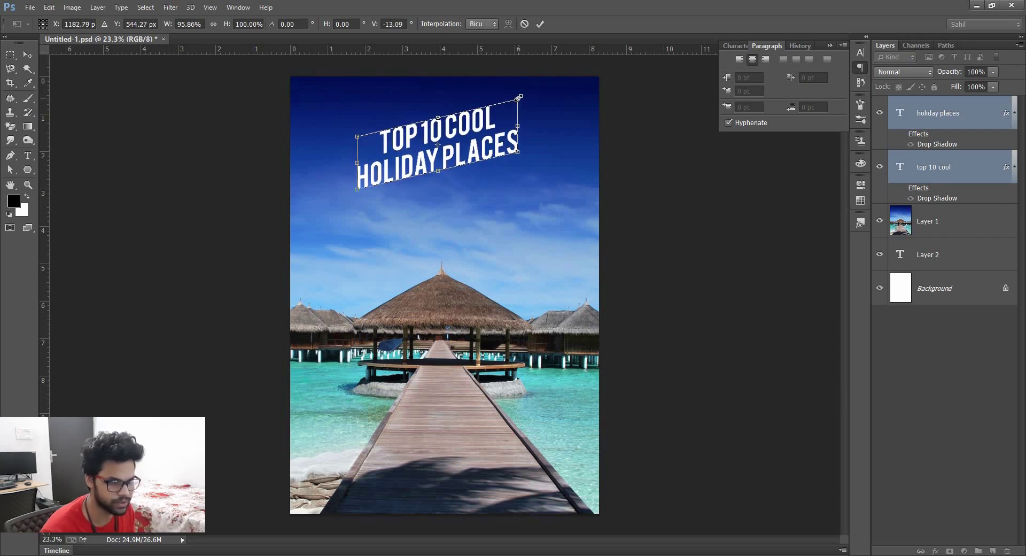
key("Return")
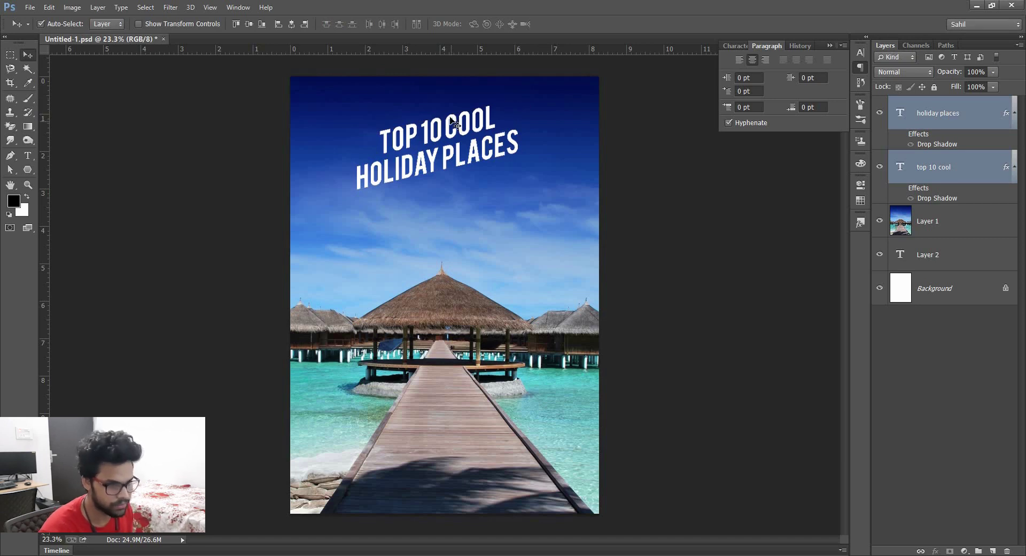
left_click_drag(454, 124, 456, 138)
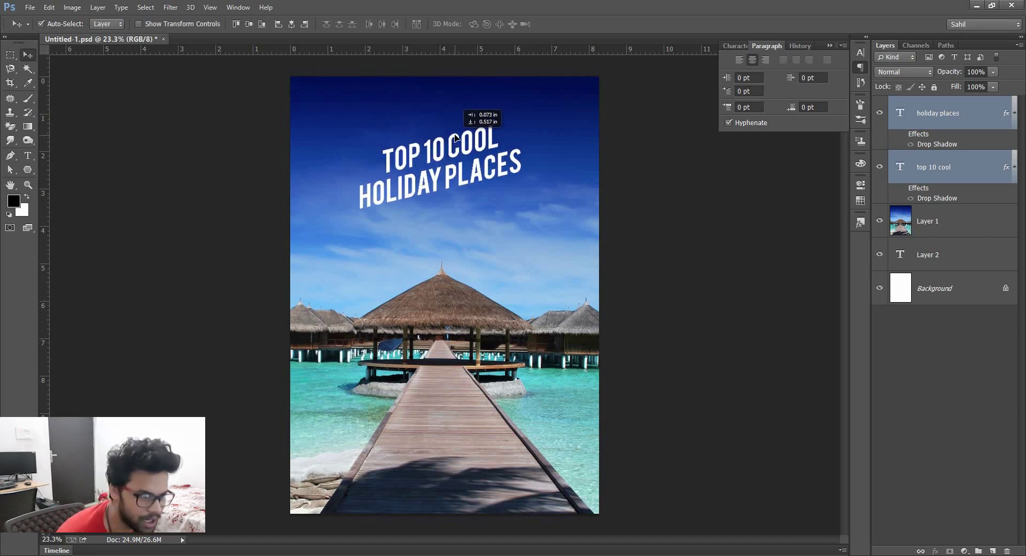
key("t")
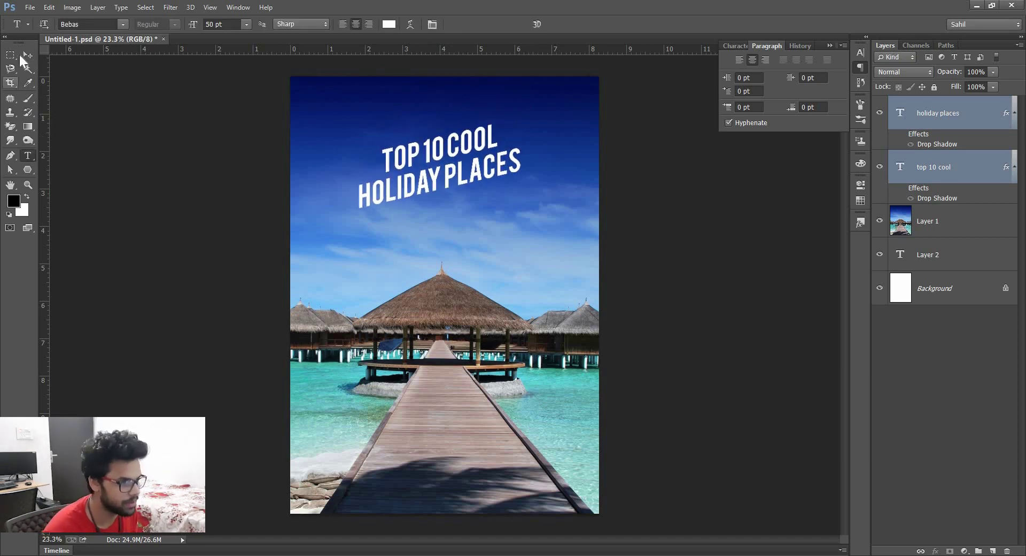
left_click(22, 56)
left_click_drag(430, 181, 480, 162)
left_click(641, 211)
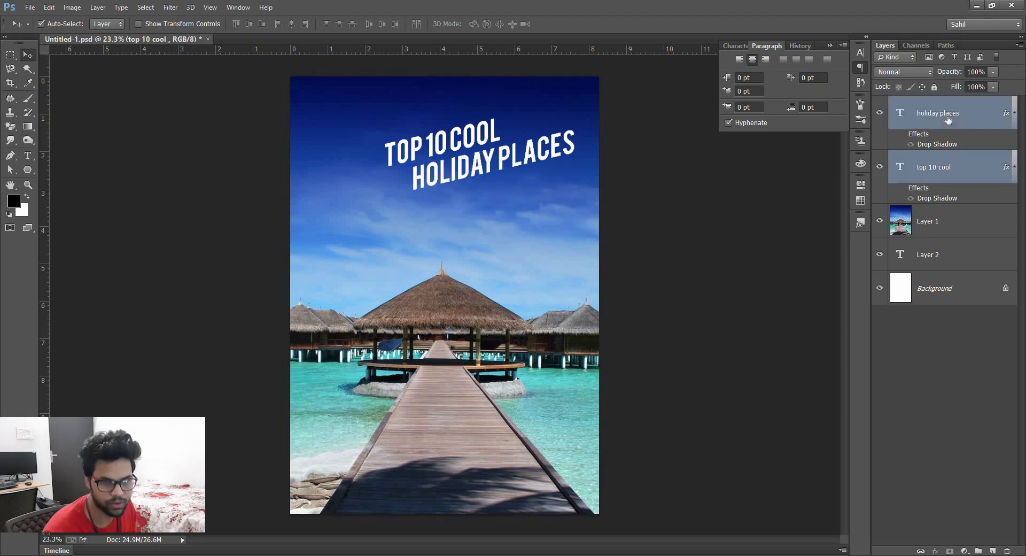
Scale the slanted title to about 132% and reposition it over the sky.
key("ctrl+t")
left_click_drag(460, 167, 435, 187)
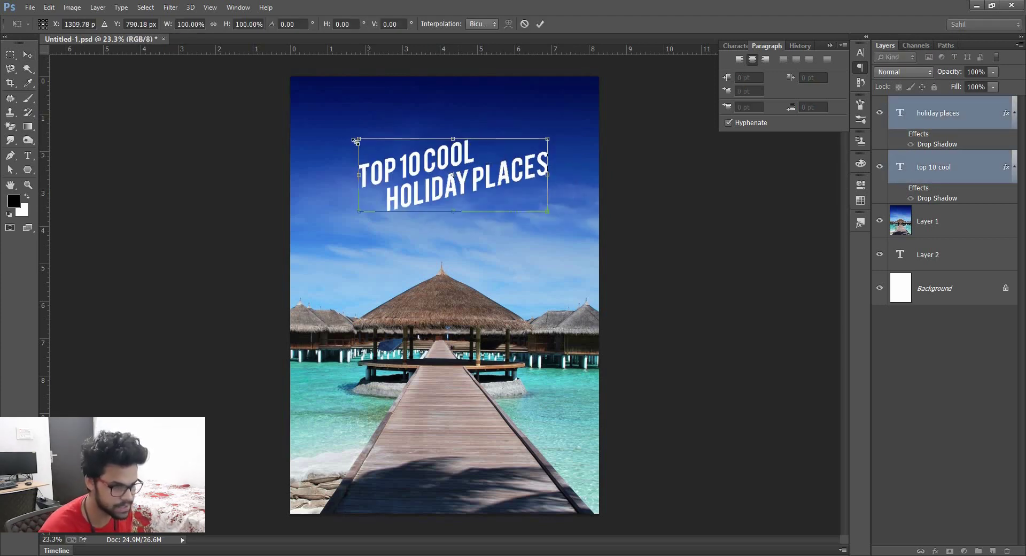
left_click_drag(358, 132, 329, 123)
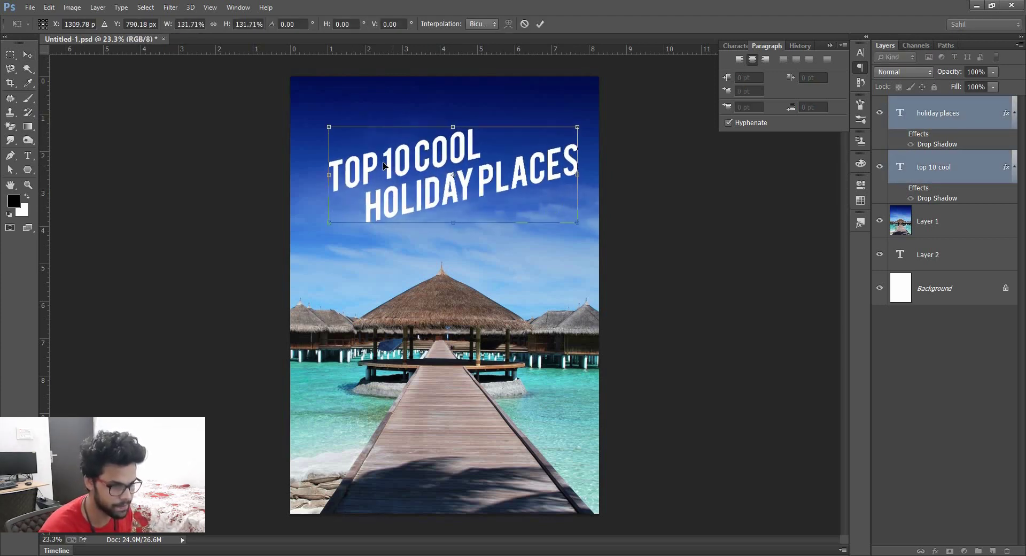
left_click_drag(393, 166, 381, 167)
key("Return")
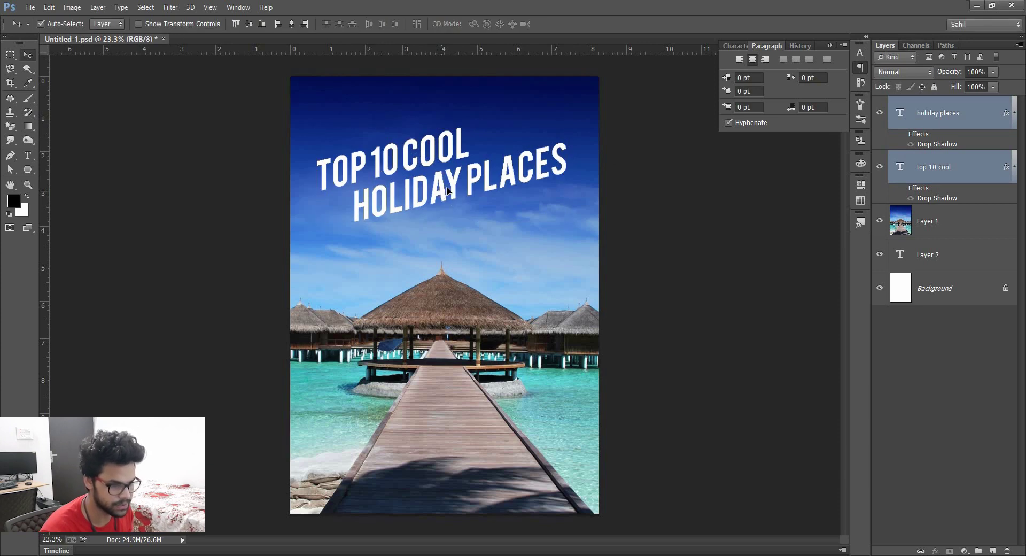
left_click_drag(446, 191, 458, 184)
left_click(630, 220)
left_click(636, 184)
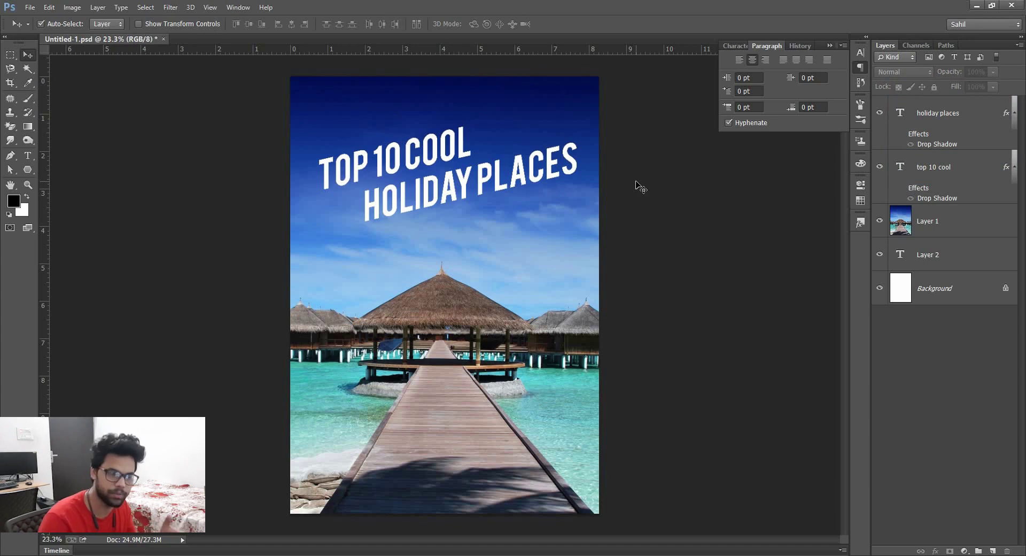
key("ctrl+z")
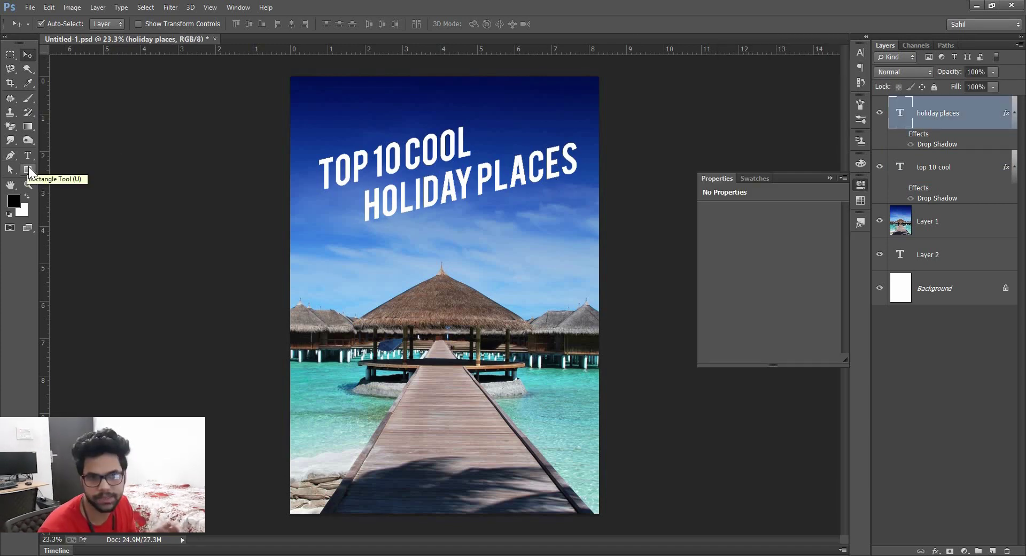
Draw a wide rectangle below the title with no stroke.
left_click_drag(28, 165, 70, 167)
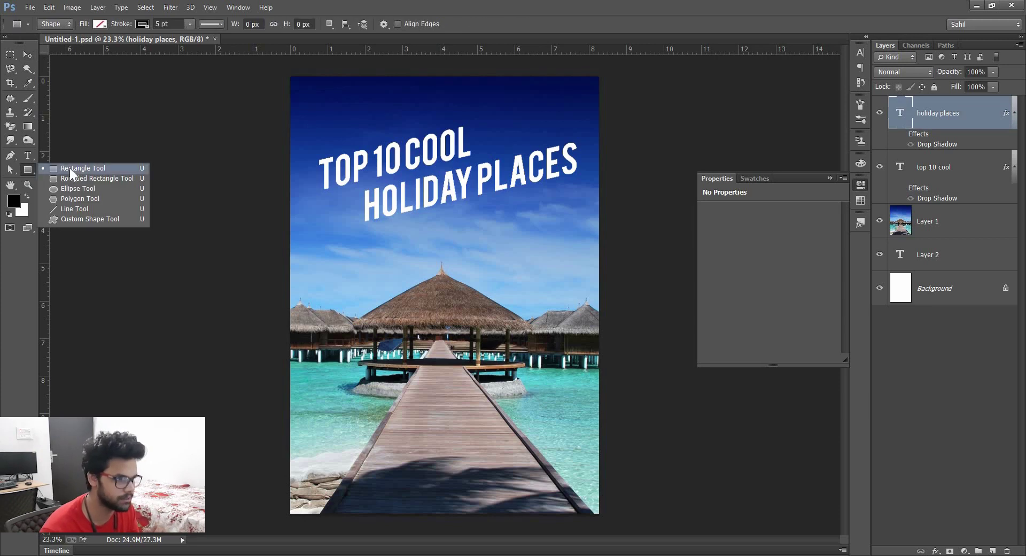
left_click(70, 168)
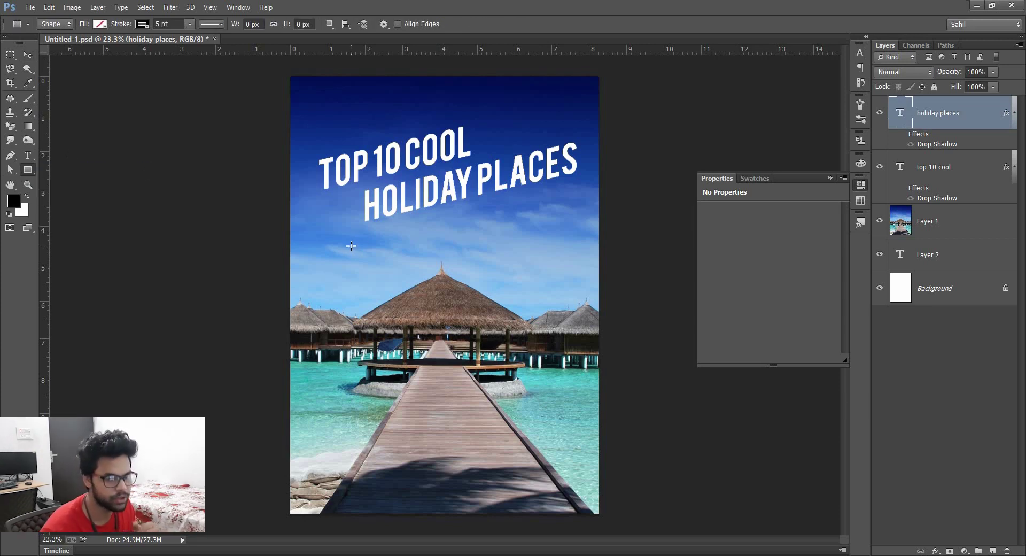
left_click_drag(330, 241, 560, 284)
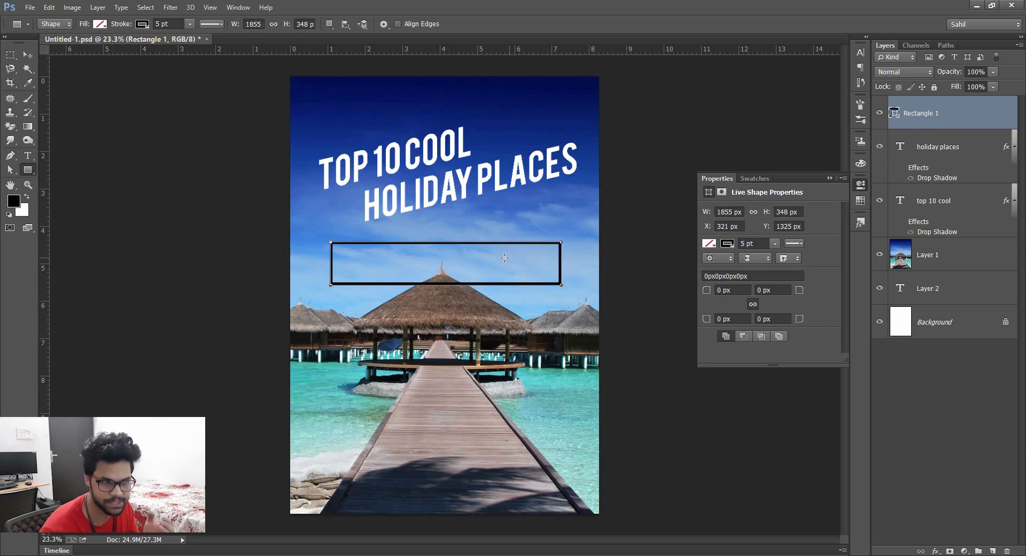
left_click(142, 24)
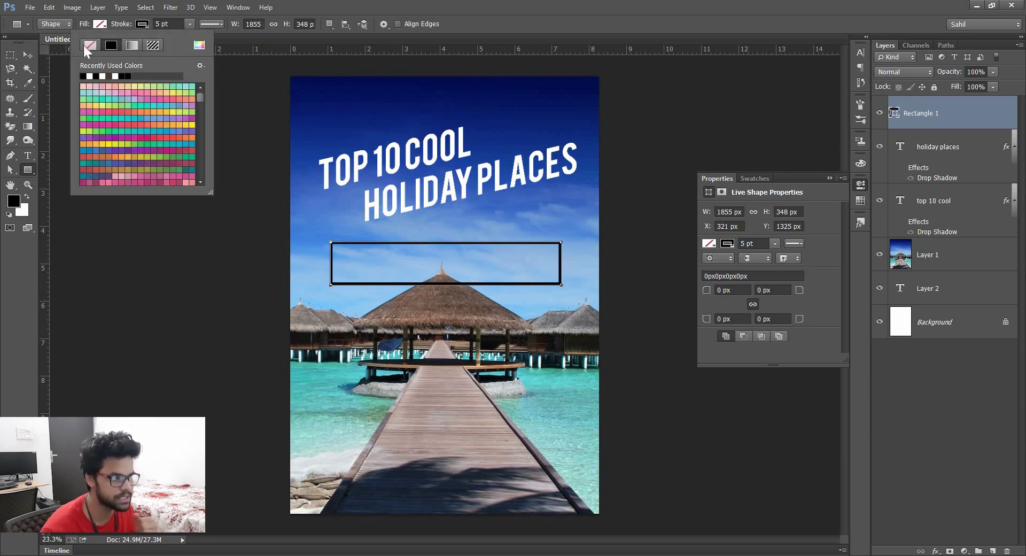
left_click(91, 45)
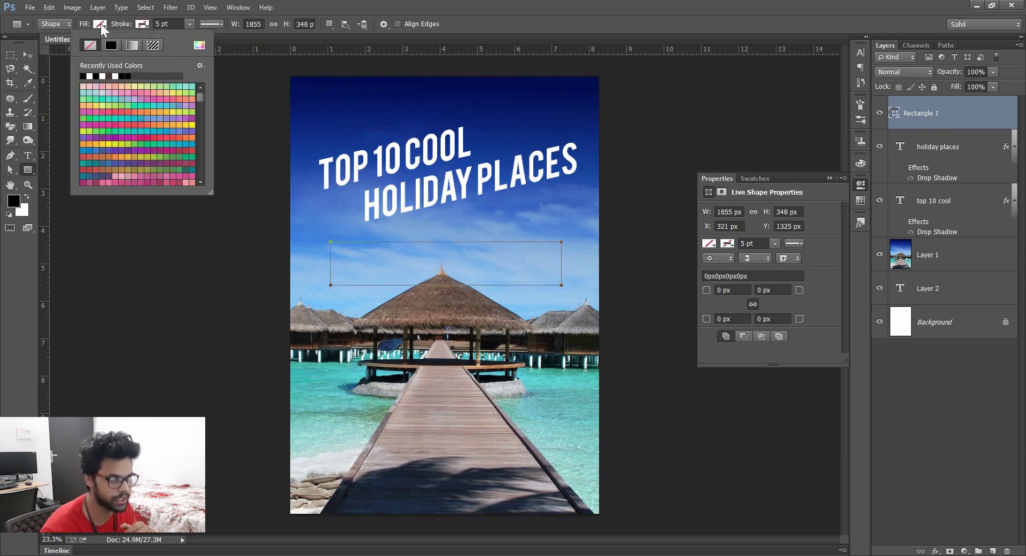
Fill the rectangle bright yellow and move it up toward the title.
left_click(100, 24)
left_click(70, 45)
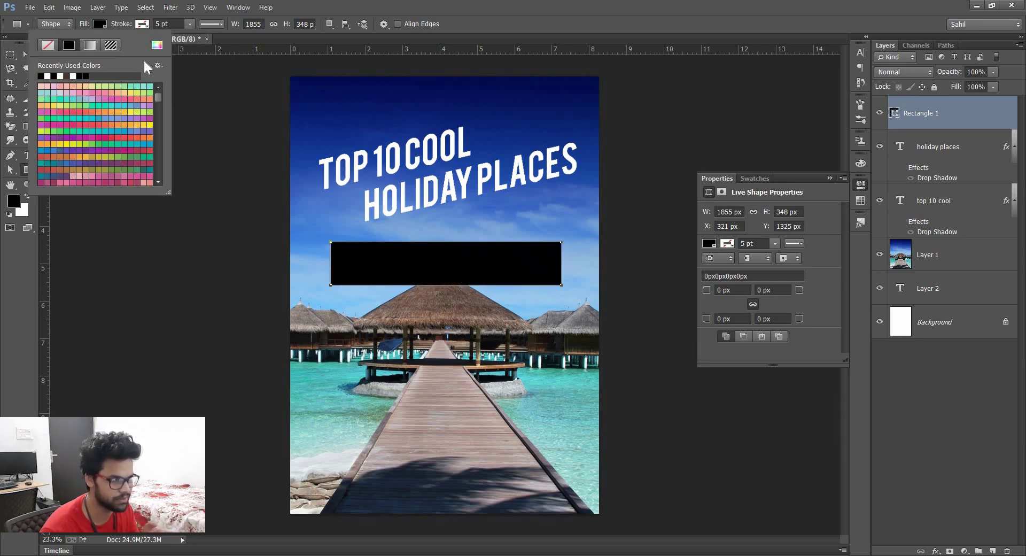
left_click(157, 46)
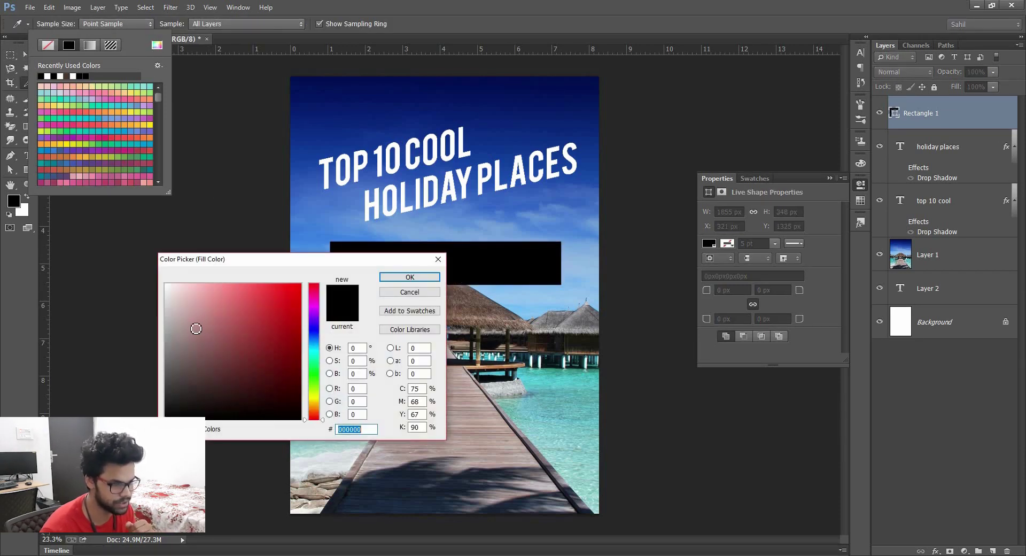
left_click(316, 403)
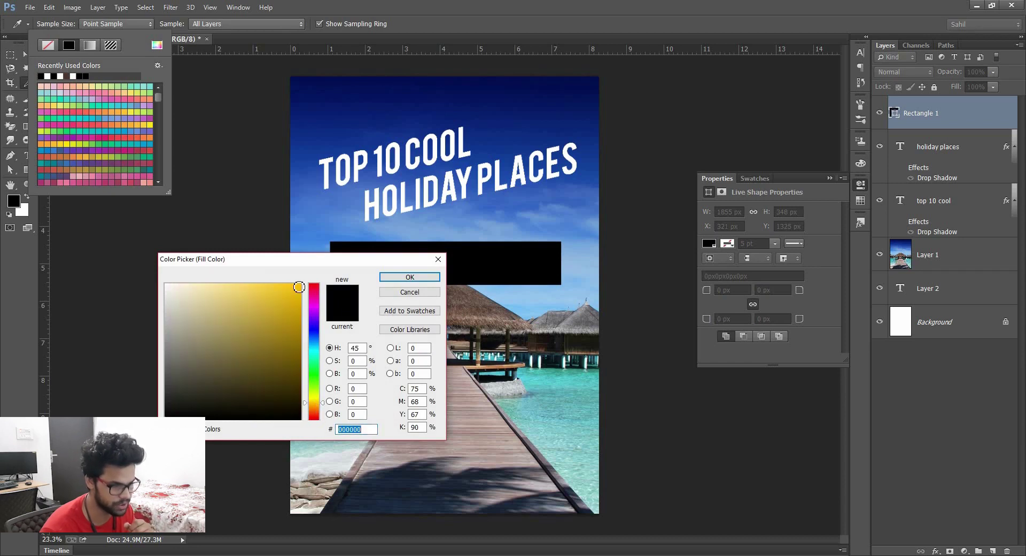
left_click(298, 287)
left_click(410, 276)
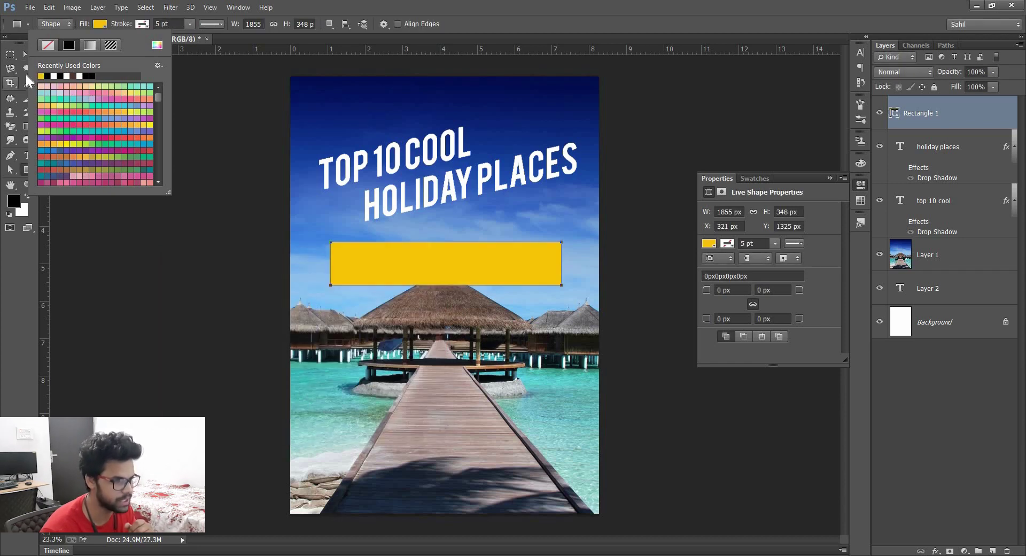
left_click(25, 56)
mouse_move(444, 258)
left_mouse_down()
mouse_move(439, 249)
mouse_move(446, 260)
left_mouse_up()
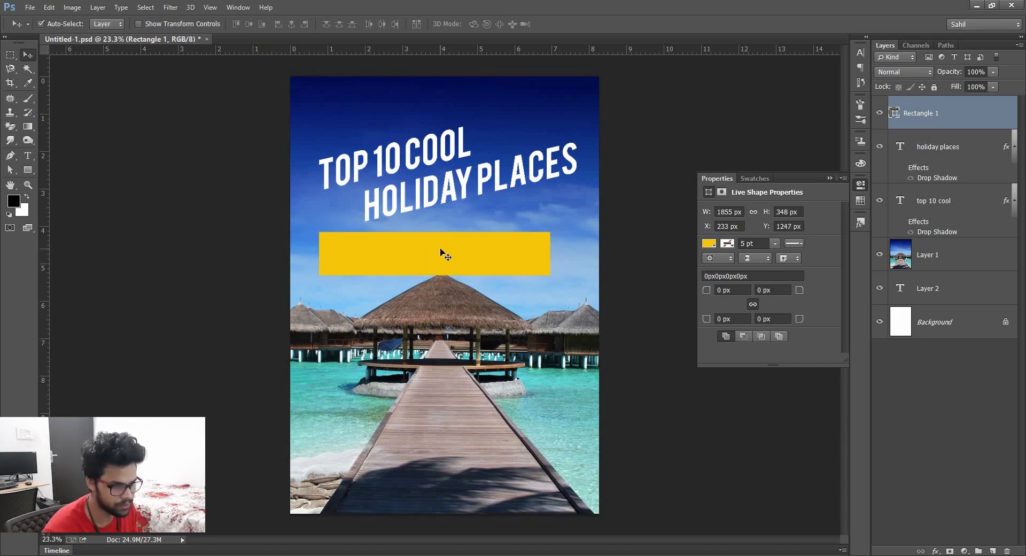
Alt-drag Rectangle 1 downward to create a second yellow bar below it.
right_click(982, 111)
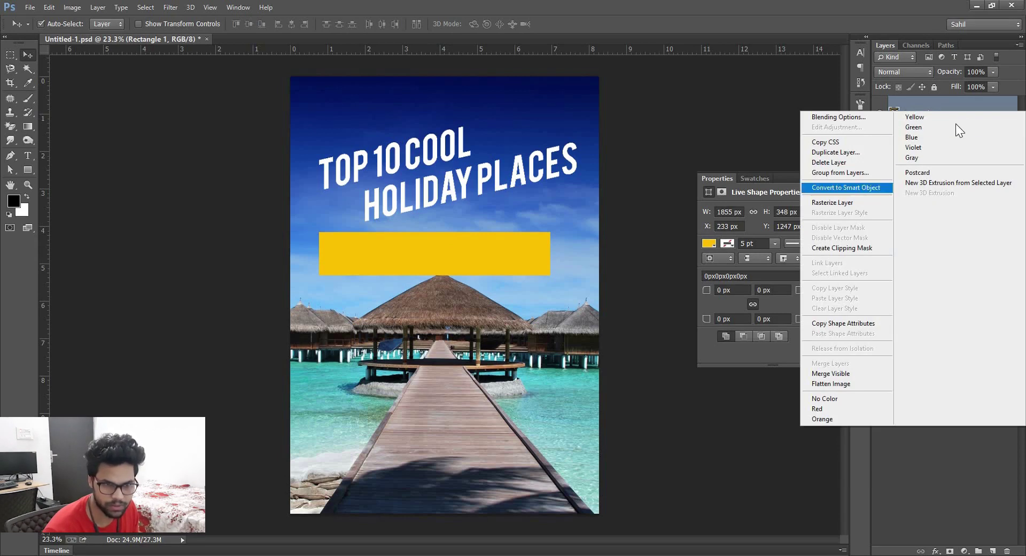
key("Escape")
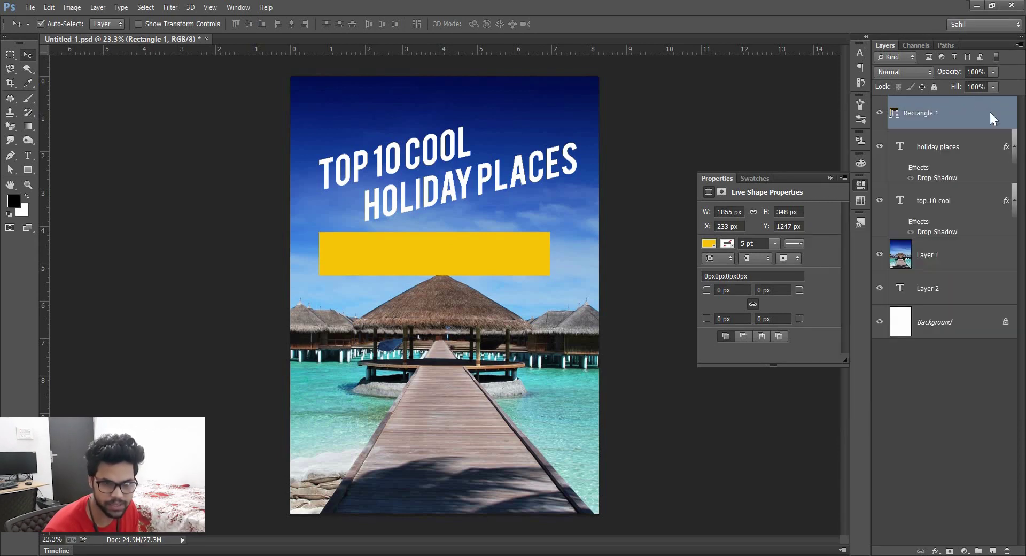
right_click(990, 113)
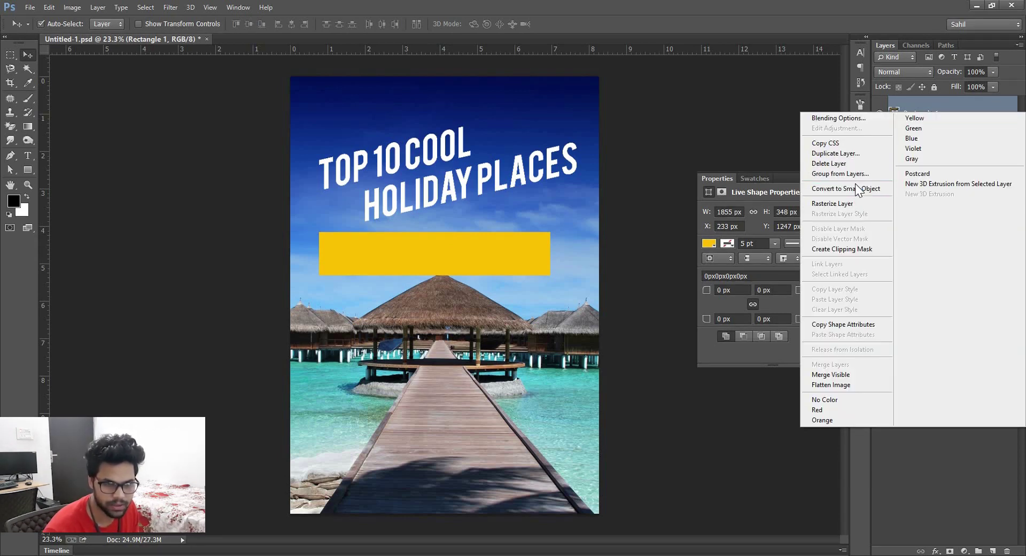
left_click(942, 107)
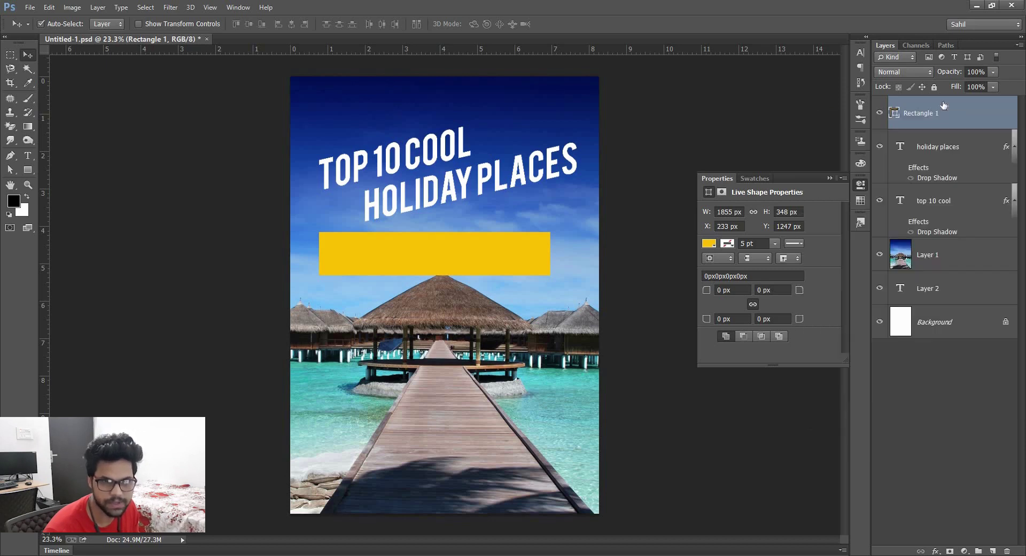
left_click_drag(478, 255, 477, 317)
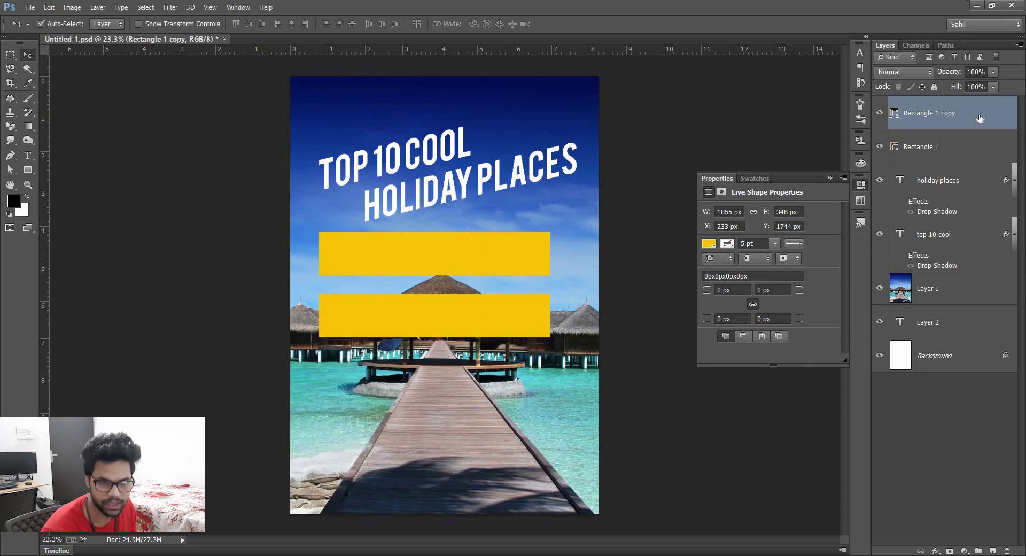
Convert Rectangle 1 copy and Rectangle 1 into smart objects.
right_click(957, 115)
left_click(501, 201)
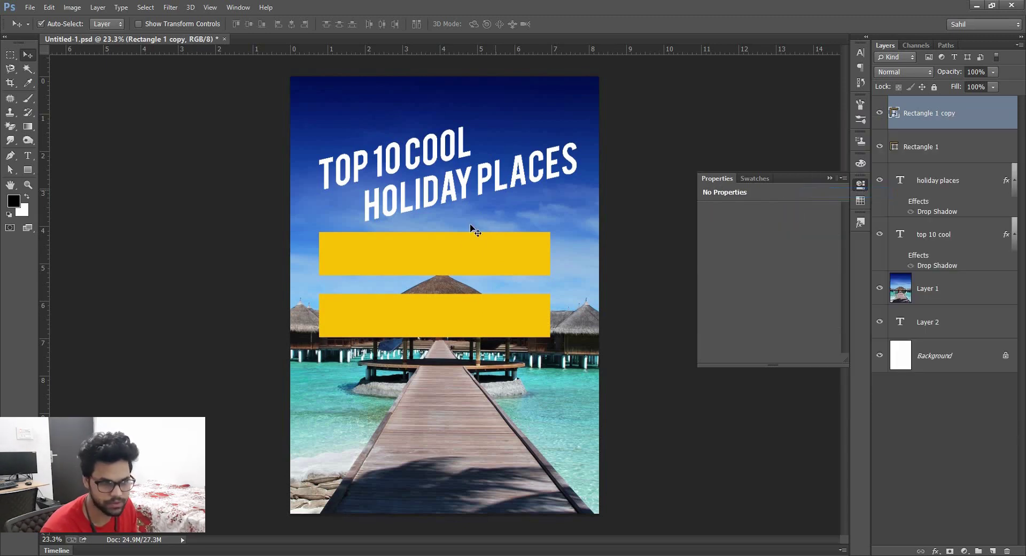
left_click(943, 146)
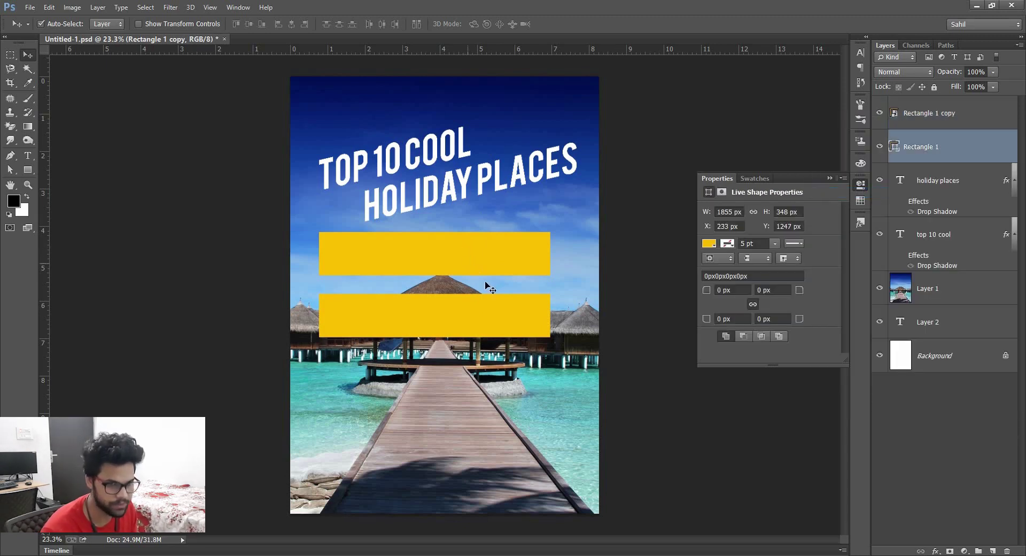
right_click(955, 140)
left_click(851, 219)
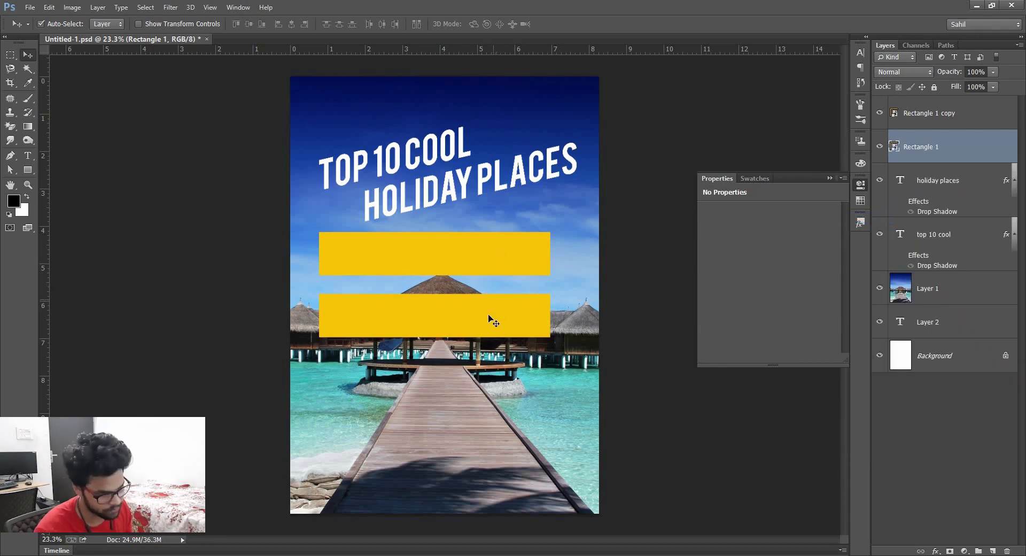
Nudge the lower yellow bar up closer to the upper one.
left_click(492, 311, "shift")
key("ctrl+t")
right_click(506, 256)
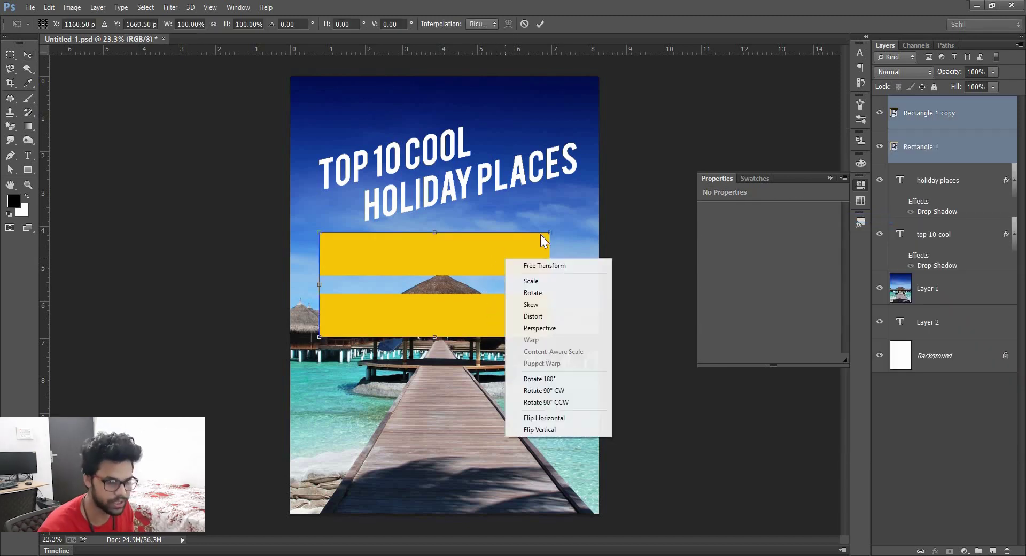
left_click(557, 232)
key("Return")
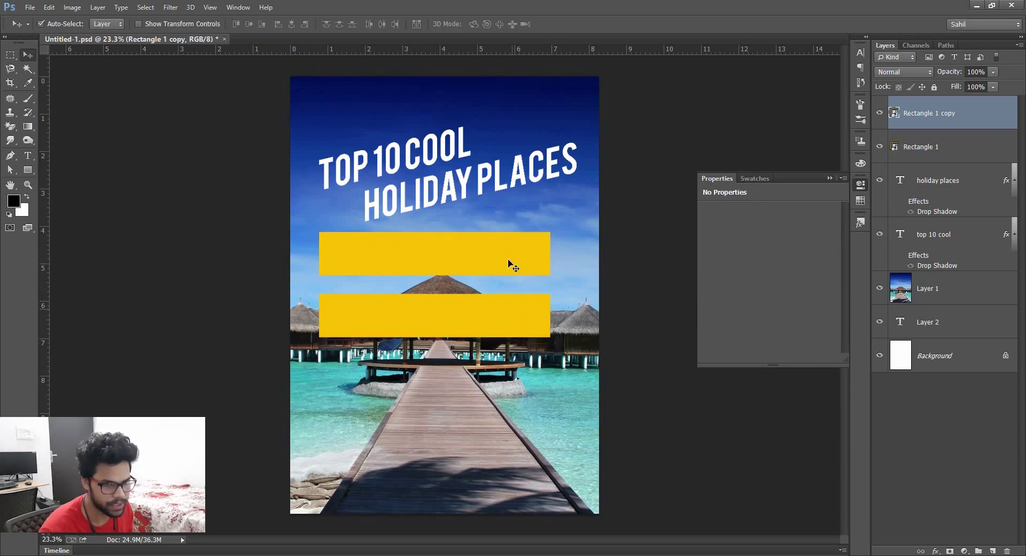
left_click(483, 319)
key("shift+Up")
key("shift+Up")
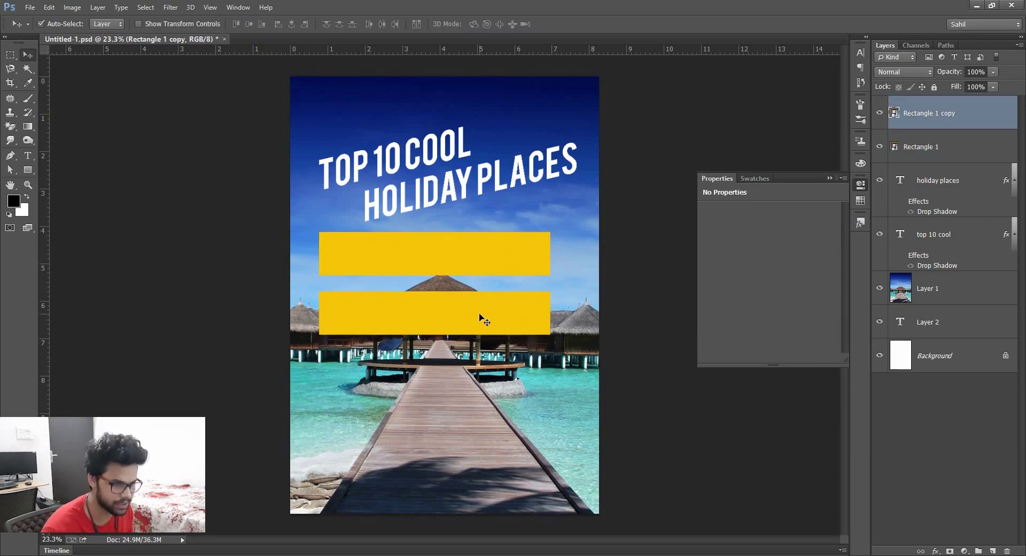
key("shift+Up")
key("shift+Up")
key("shift+Up")
key("shift+Up")
key("shift+Up")
key("shift+Up")
key("shift+Up")
key("shift+Up")
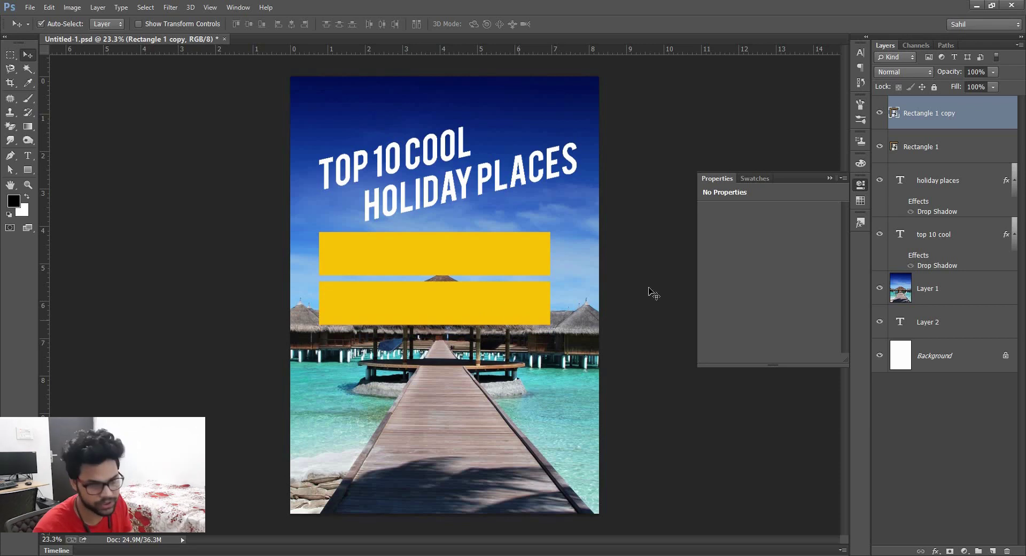
Skew both yellow bars upward to the right and stretch them wider.
key("shift+alt+bracketleft")
key("ctrl+t")
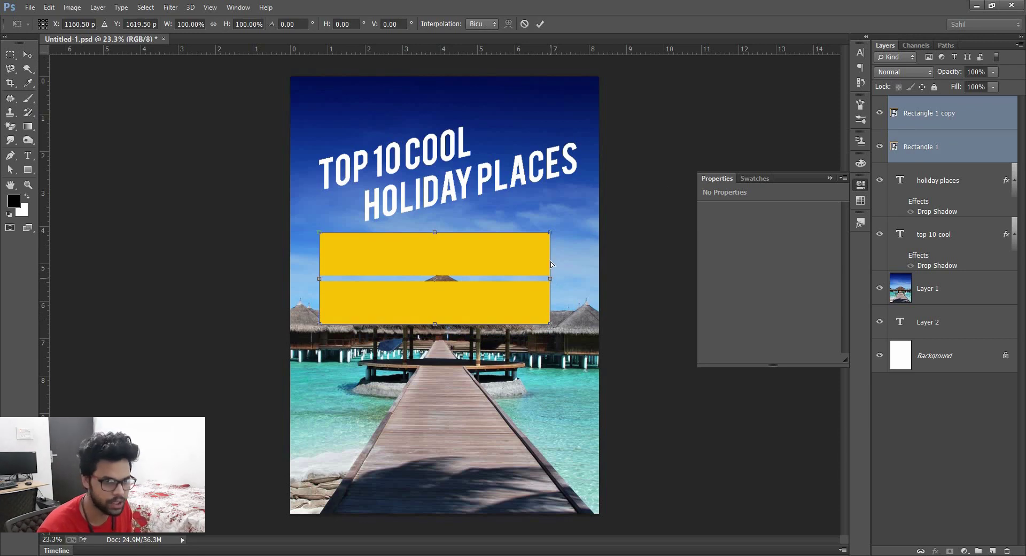
left_click_drag(550, 263, 551, 221)
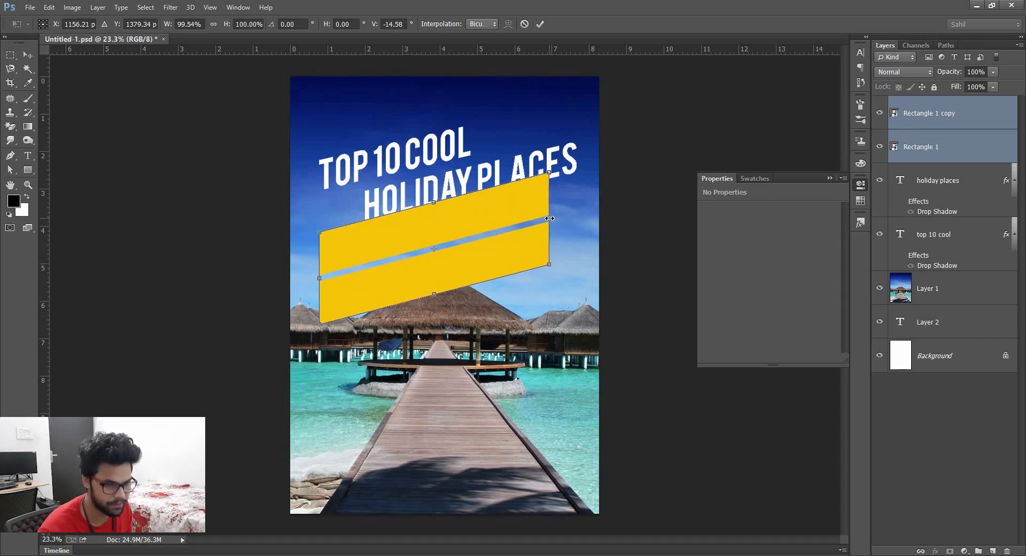
key("Return")
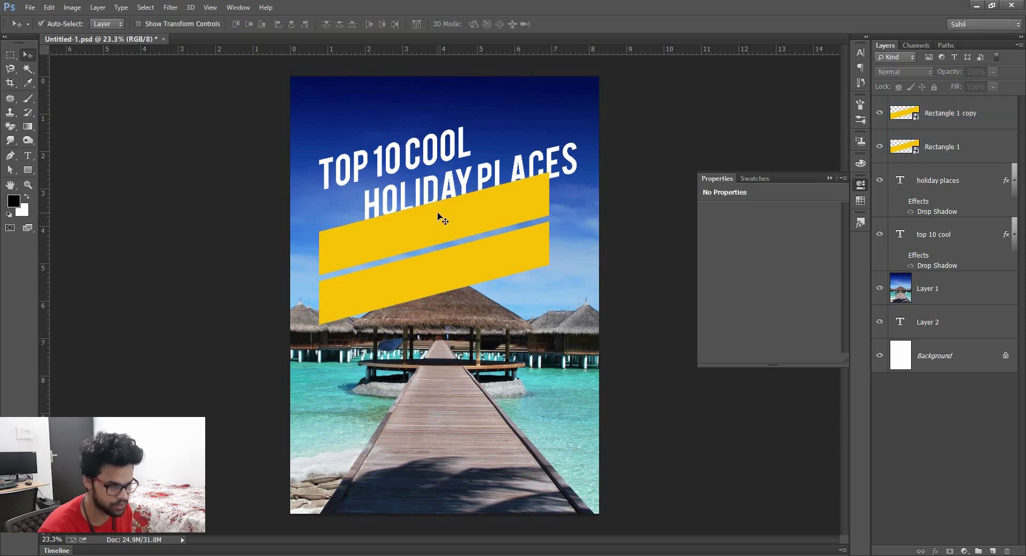
left_click(541, 216)
left_click(543, 235, "shift")
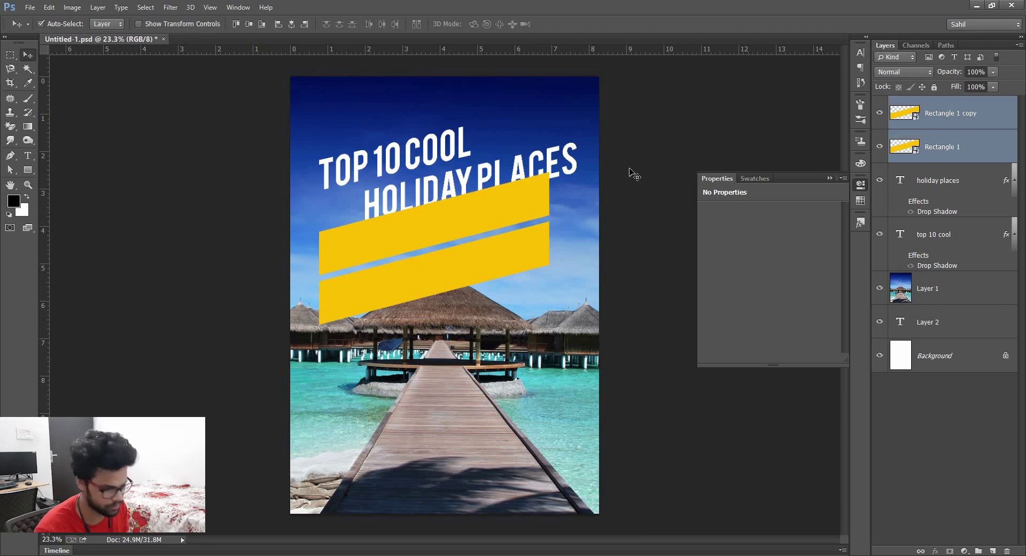
key("ctrl+t")
left_click_drag(549, 248, 569, 246)
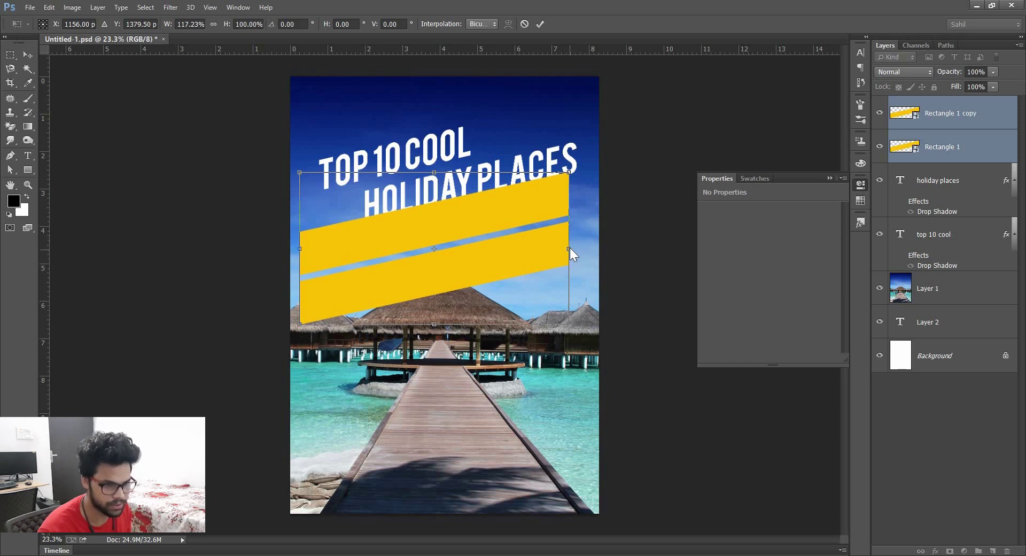
mouse_move(570, 248)
left_mouse_down()
mouse_move(569, 259)
mouse_move(570, 250)
left_mouse_up()
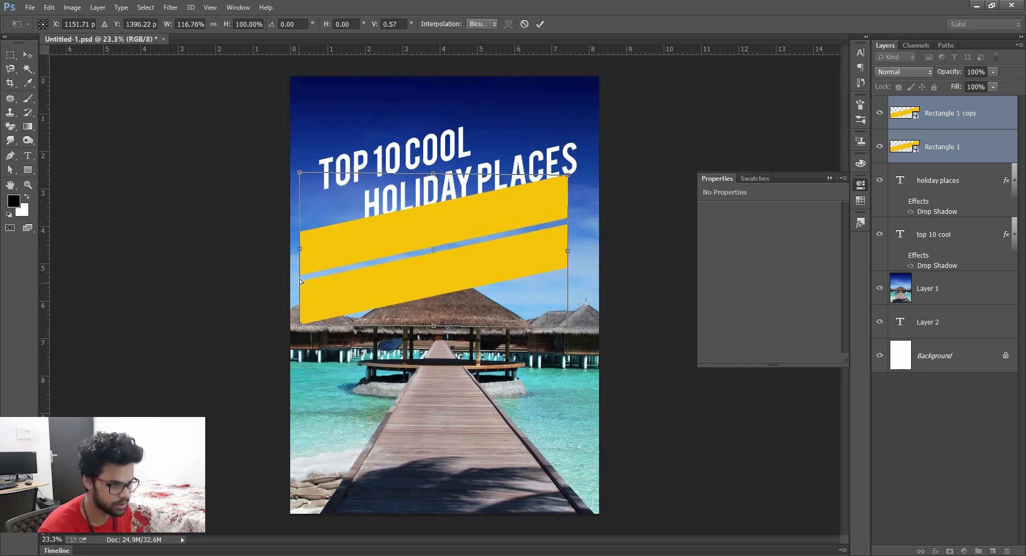
left_click_drag(303, 256, 303, 260)
key("Return")
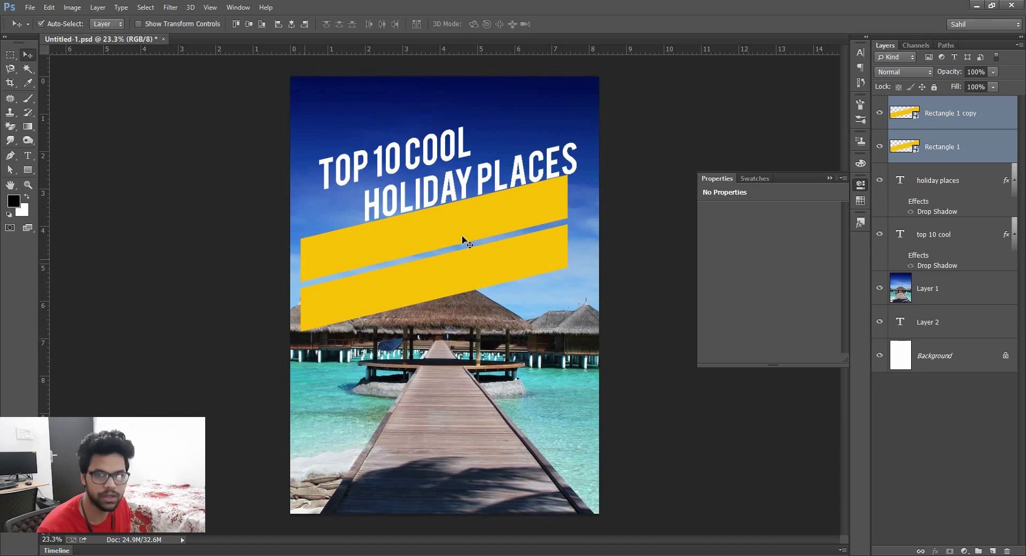
Stagger the bars: top bar up-left, lower bar up-right beside it.
left_click(426, 224)
left_click_drag(385, 225, 337, 156)
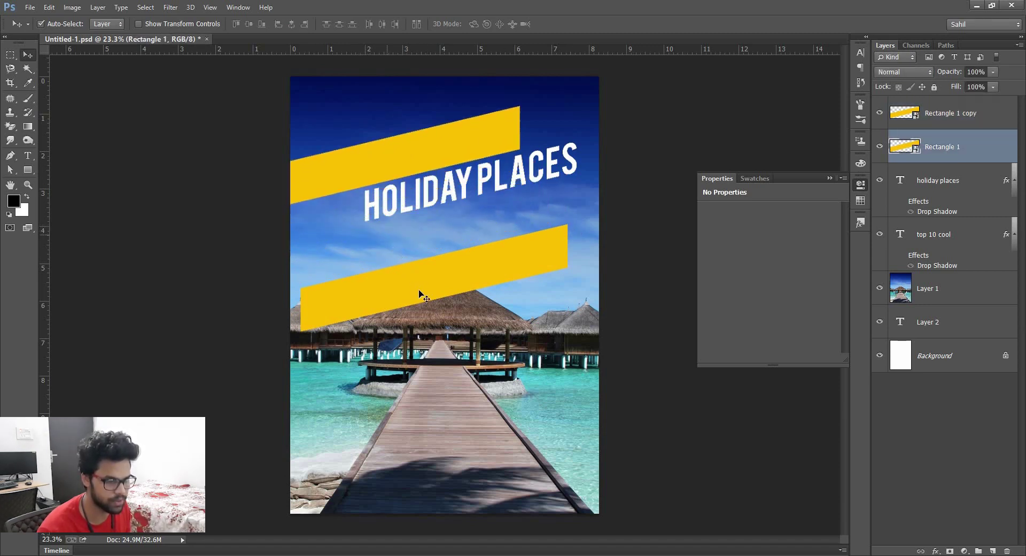
left_click_drag(419, 291, 474, 183)
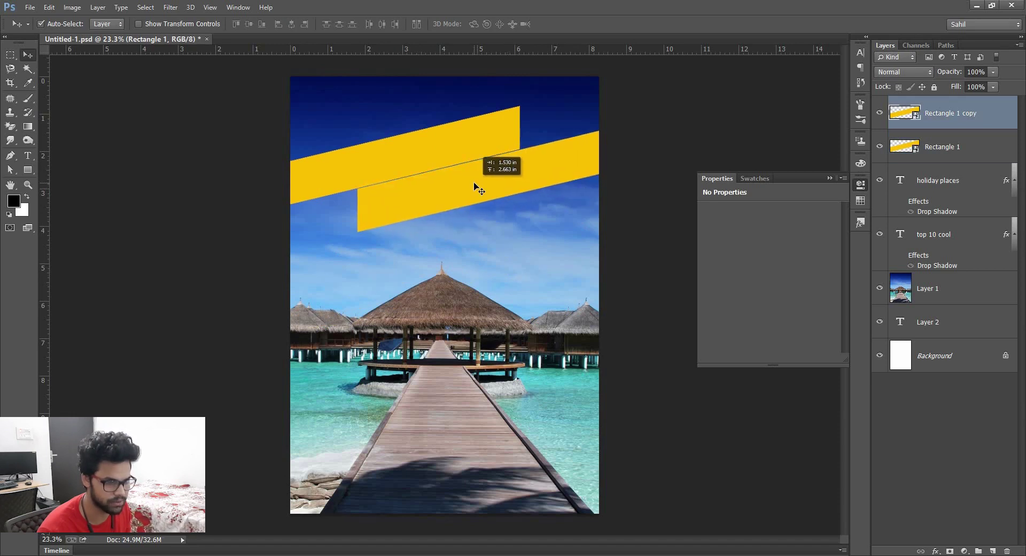
Send both bars behind the title text and nudge the lower bar with HOLIDAY PLACES up.
left_click(953, 141, "shift")
key("ctrl+bracketleft")
key("ctrl+bracketleft")
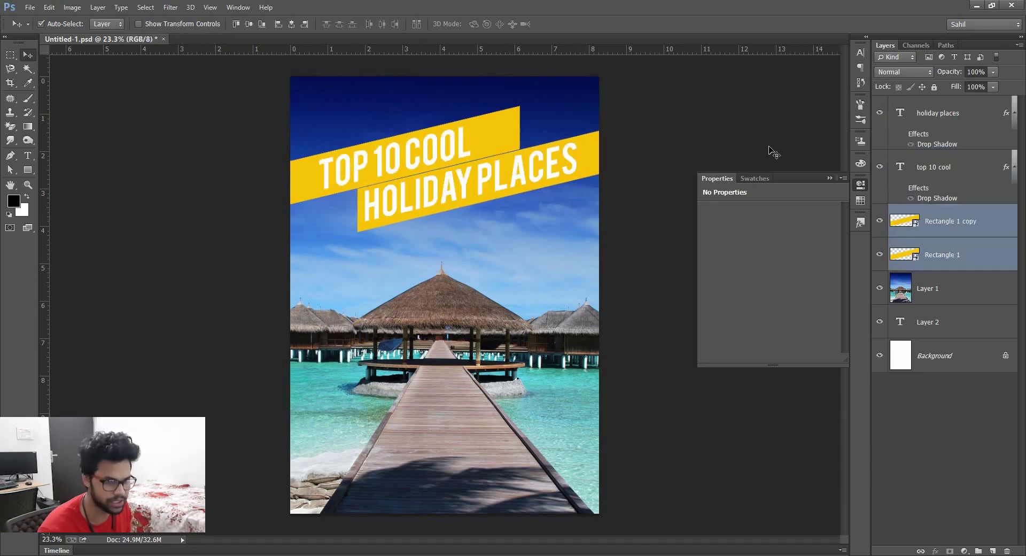
left_click(590, 147)
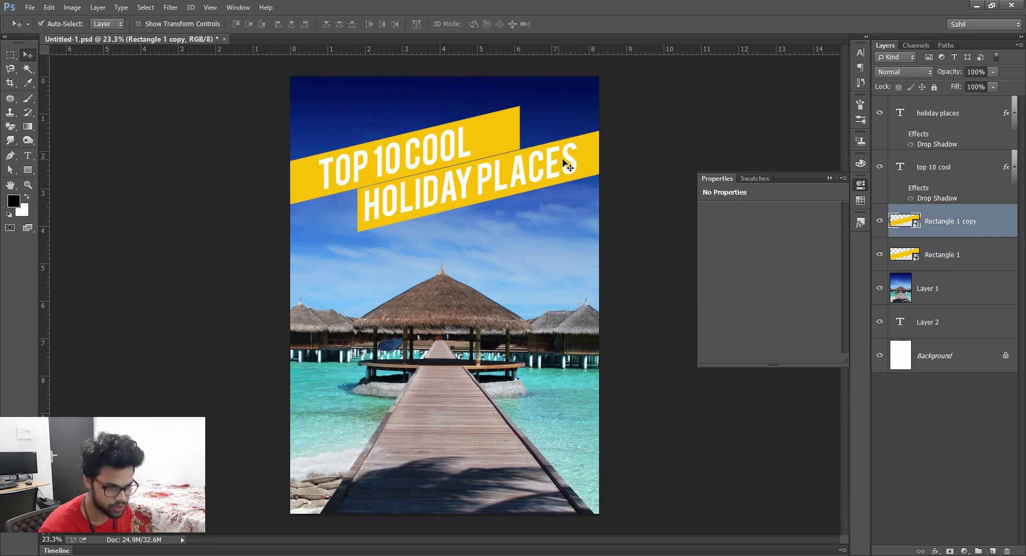
left_click(573, 163, "shift")
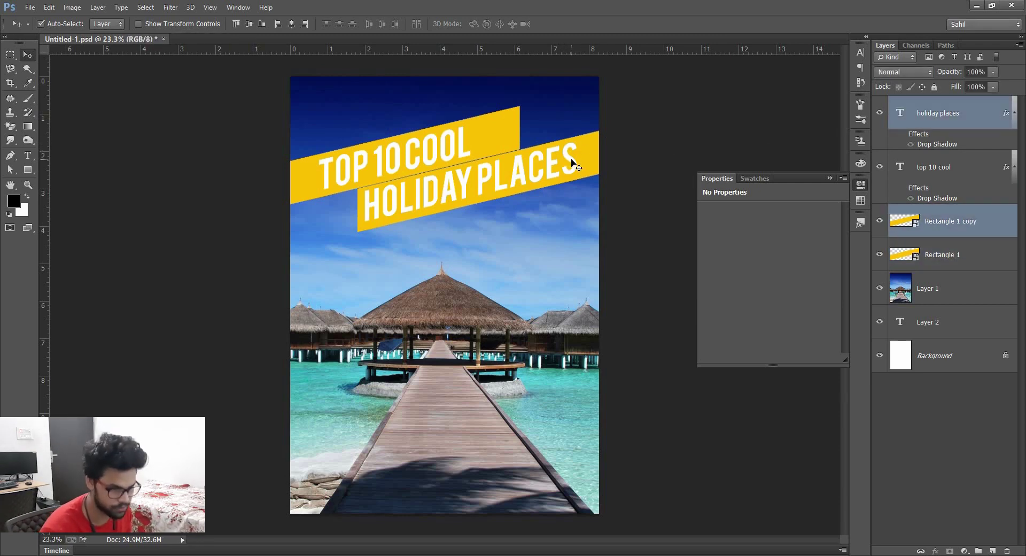
key("shift+Up")
key("shift+Up")
key("shift+Up")
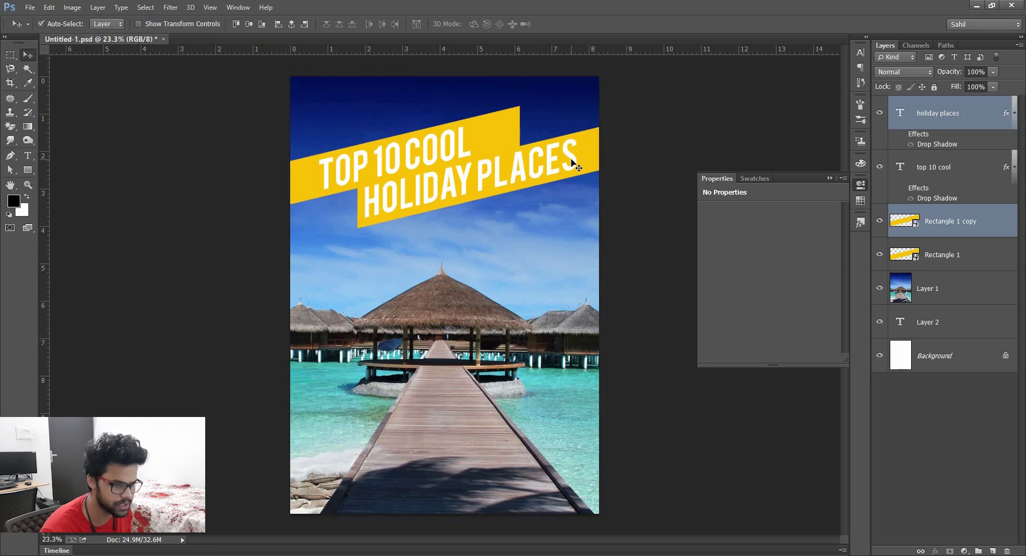
key("shift+Up")
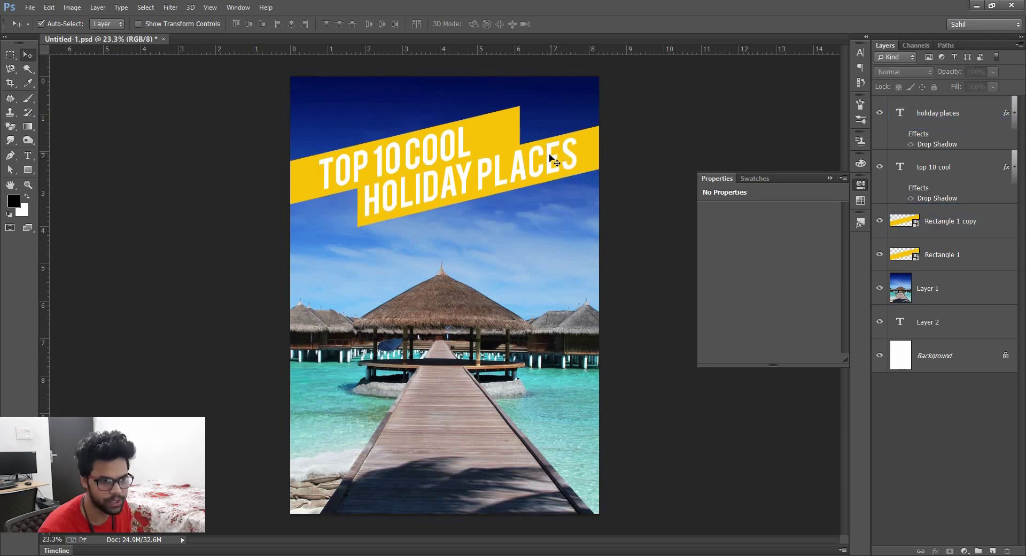
Click through the title and bar layers, ending with Rectangle 1 copy selected.
left_click(550, 155)
left_click(491, 127)
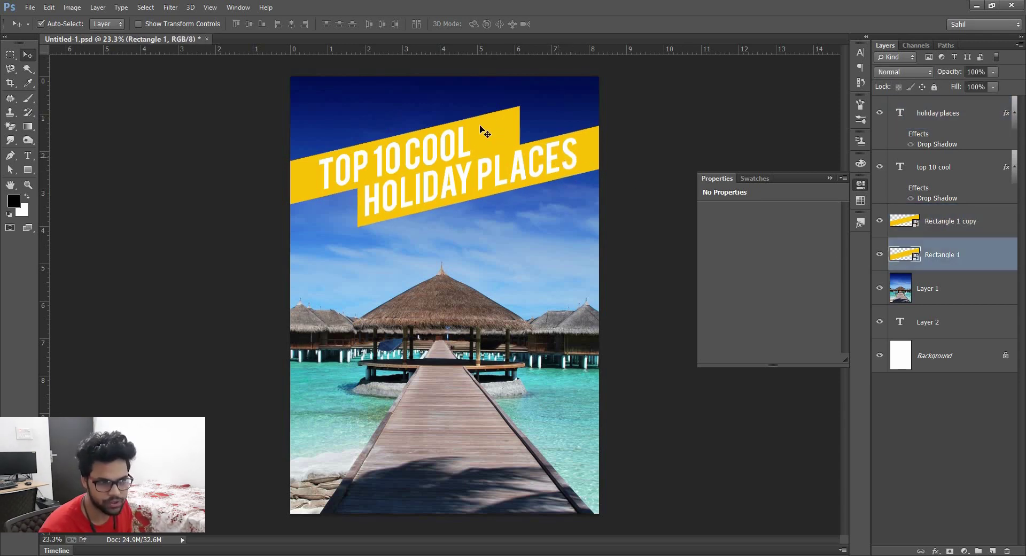
left_click(546, 131)
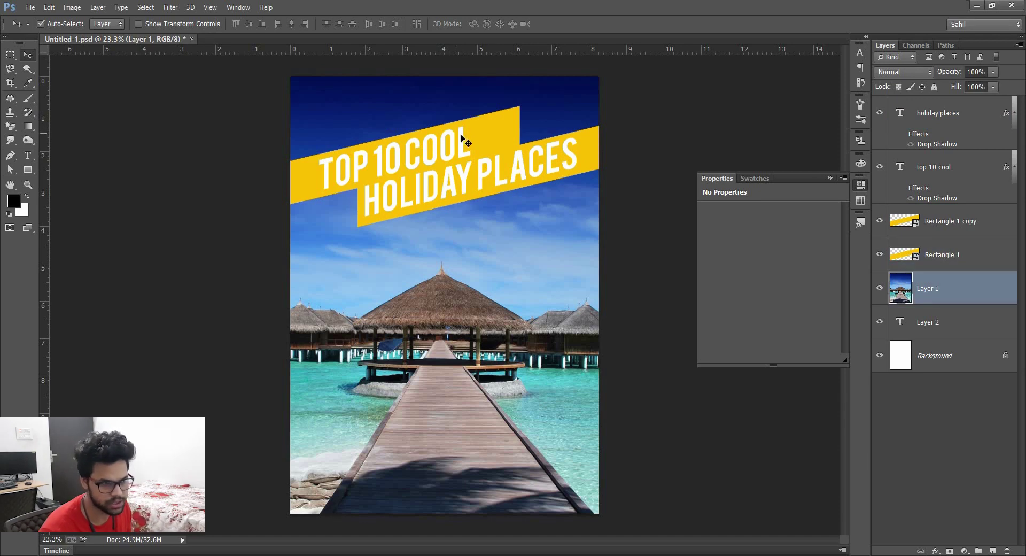
left_click(481, 141)
left_click(518, 133)
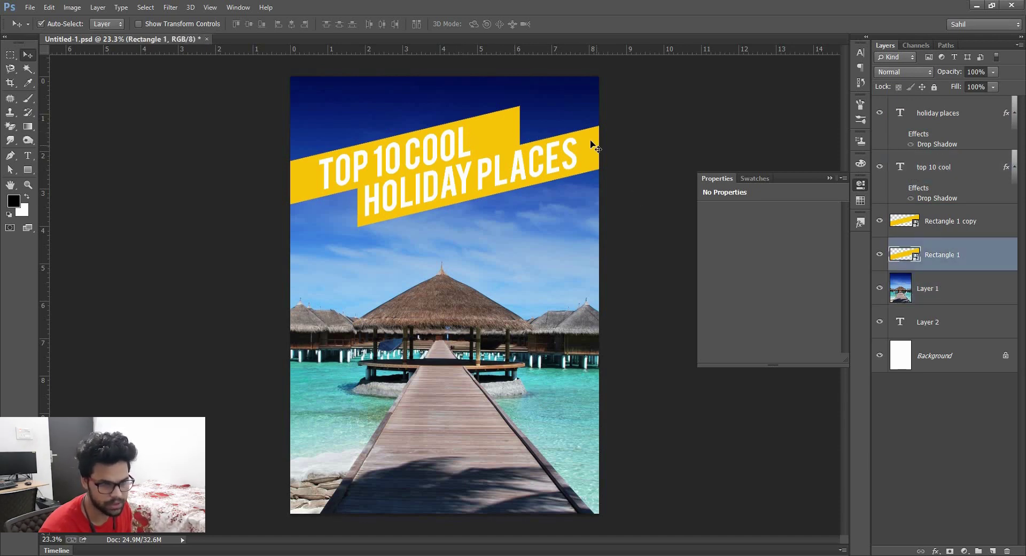
left_click(903, 228)
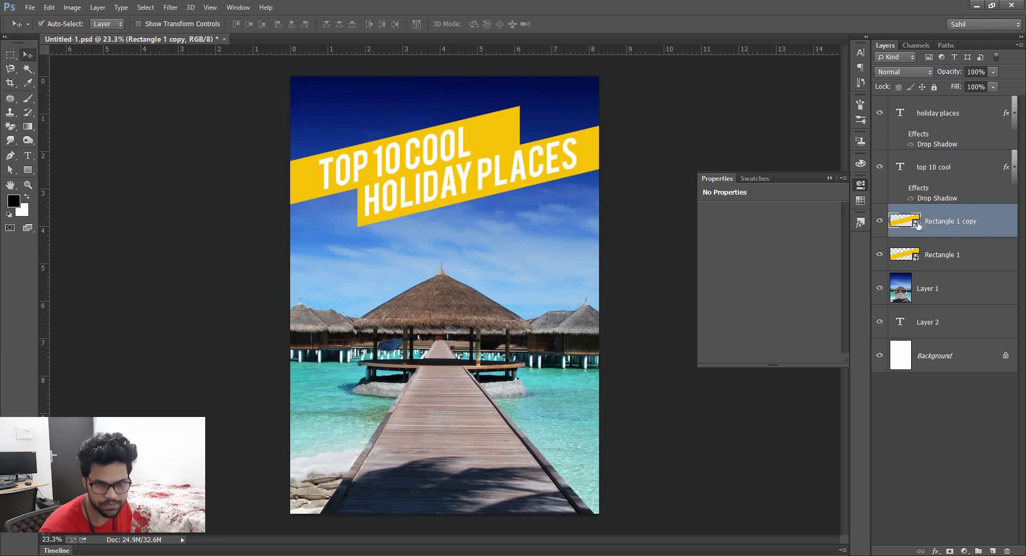
Open the Rectangle 1 copy smart object and change its fill to white.
double_click(917, 223)
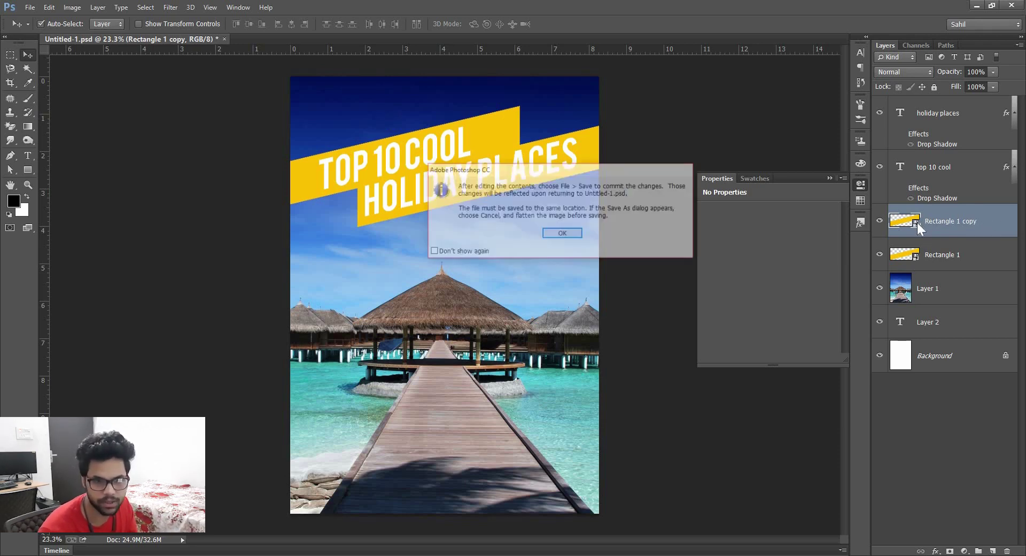
left_click(572, 237)
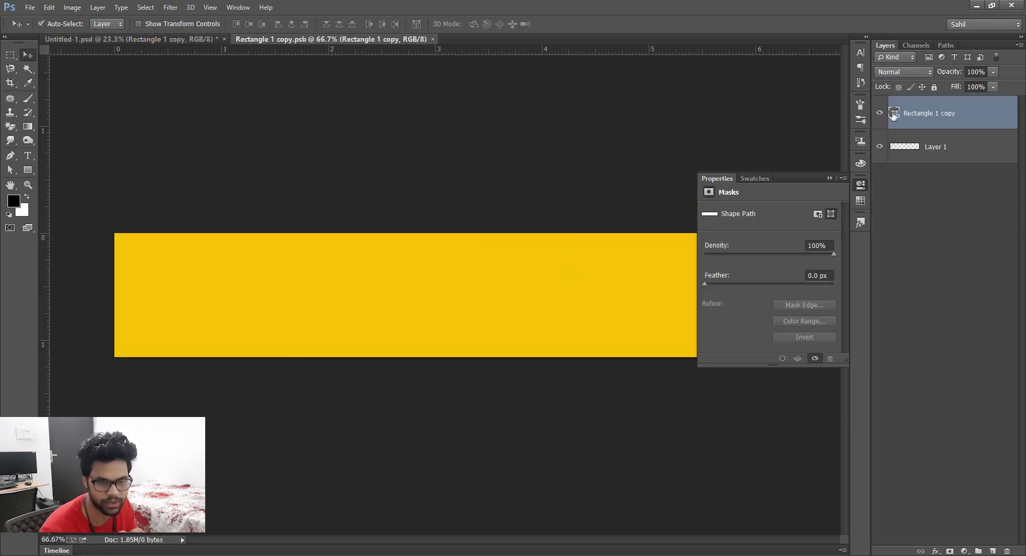
double_click(894, 113)
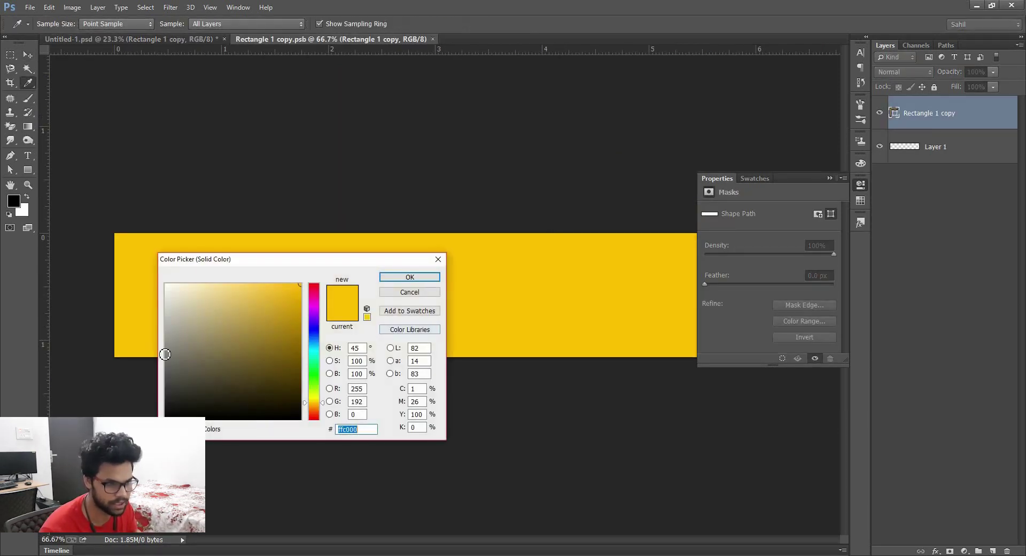
left_click_drag(165, 355, 130, 229)
left_click(406, 278)
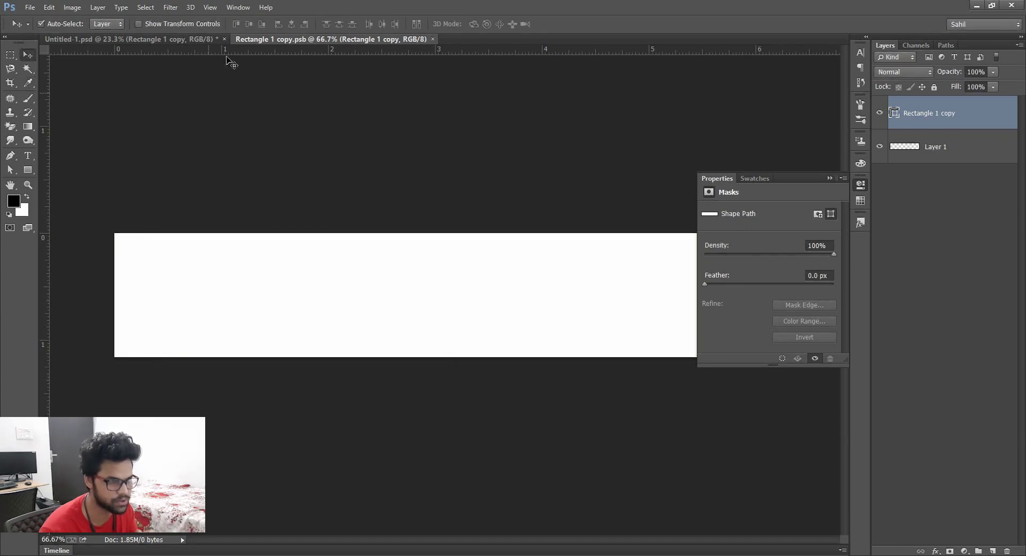
Save the bar's .psb contents and close its document tab.
key("ctrl+s")
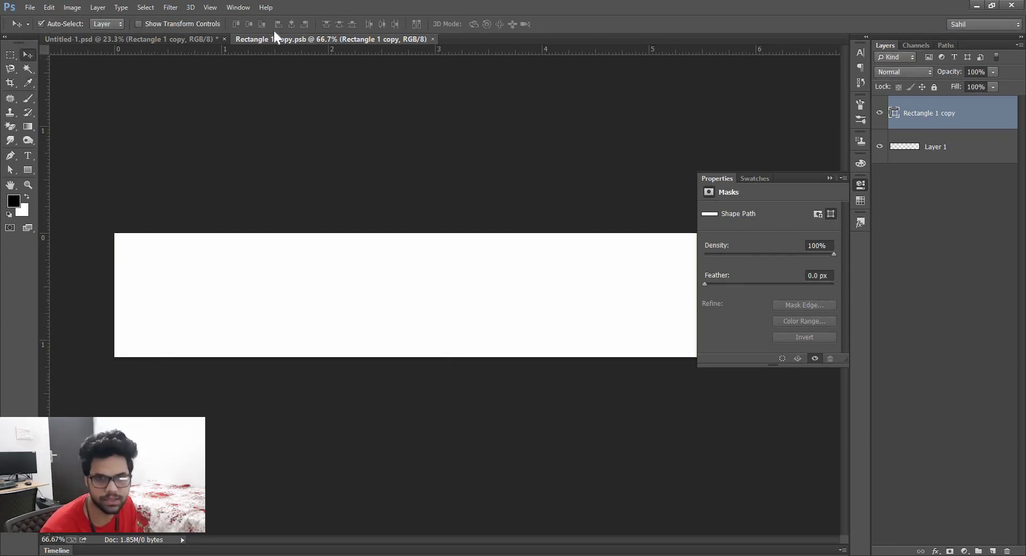
right_click(275, 40)
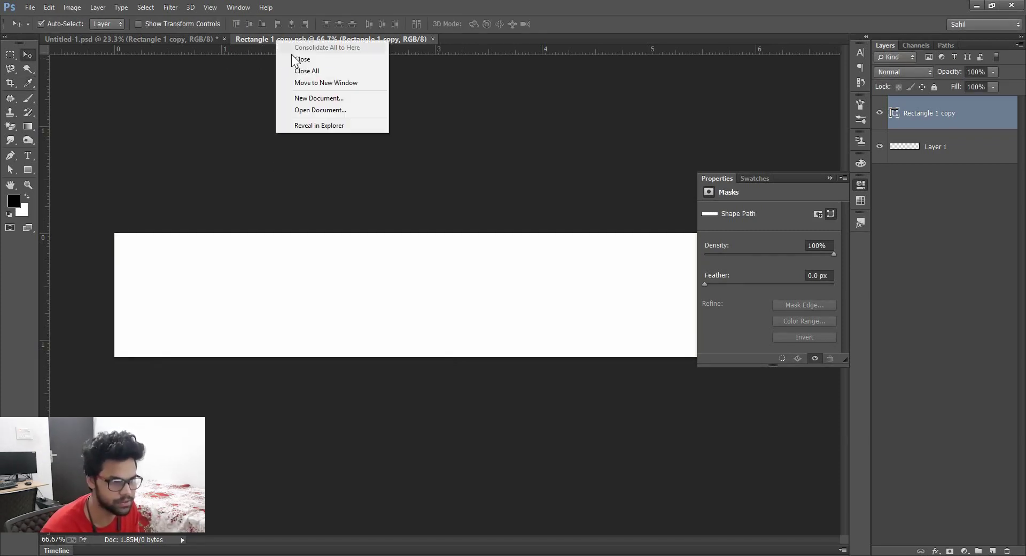
left_click(292, 55)
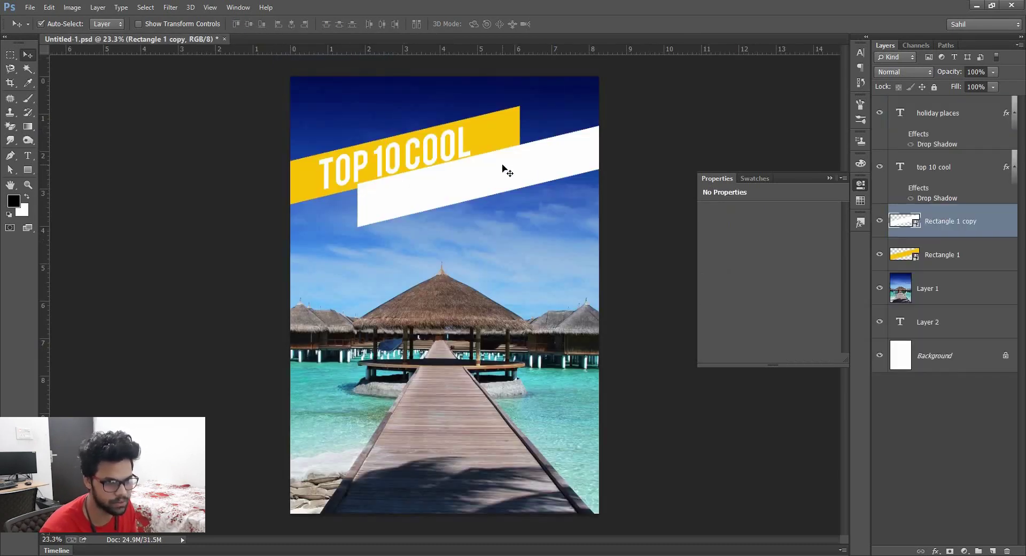
Colour HOLIDAY PLACES dark navy (#071d69) sampled from the sky.
left_click(468, 179)
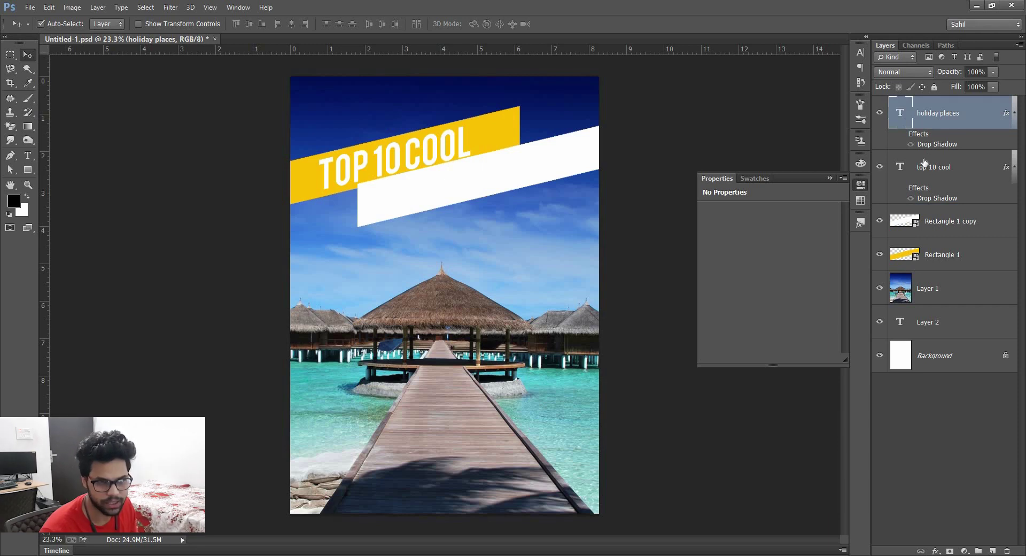
left_click(860, 53)
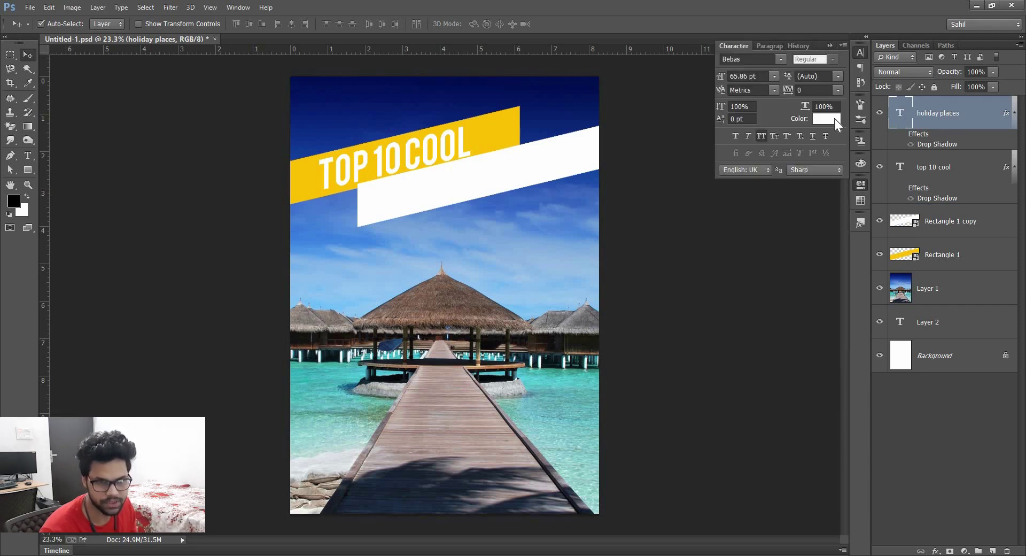
left_click(826, 119)
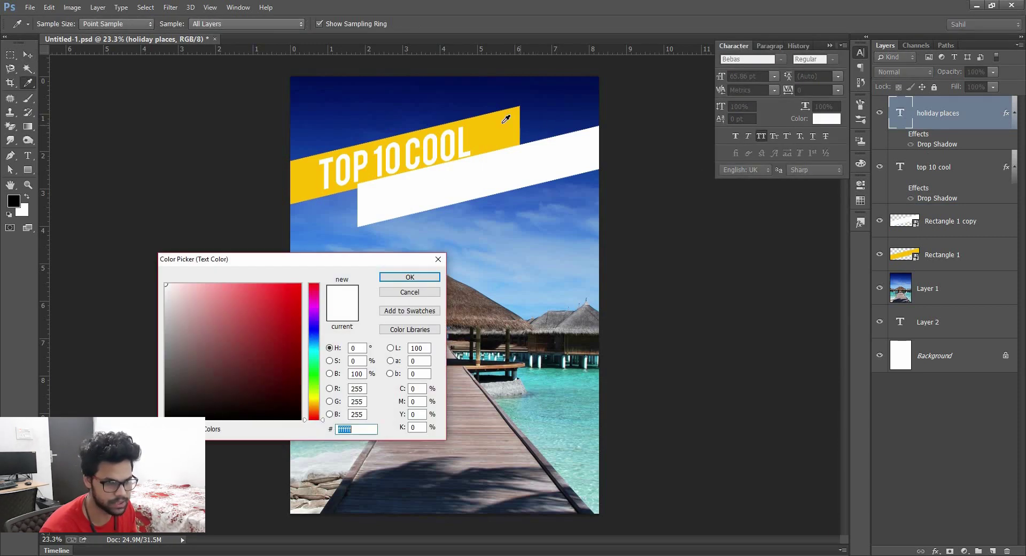
left_click(504, 122)
left_click(574, 125)
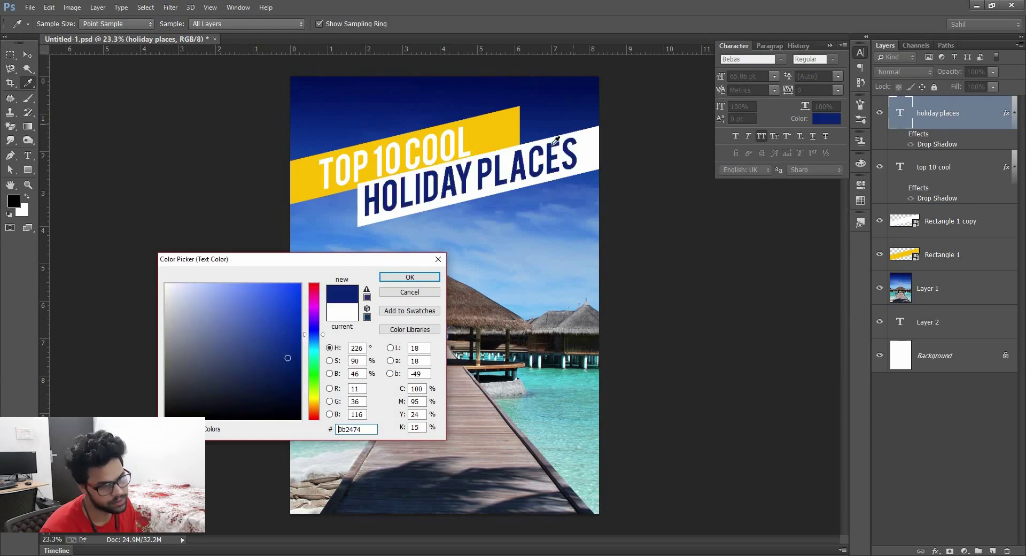
left_click(511, 123)
left_click(554, 104)
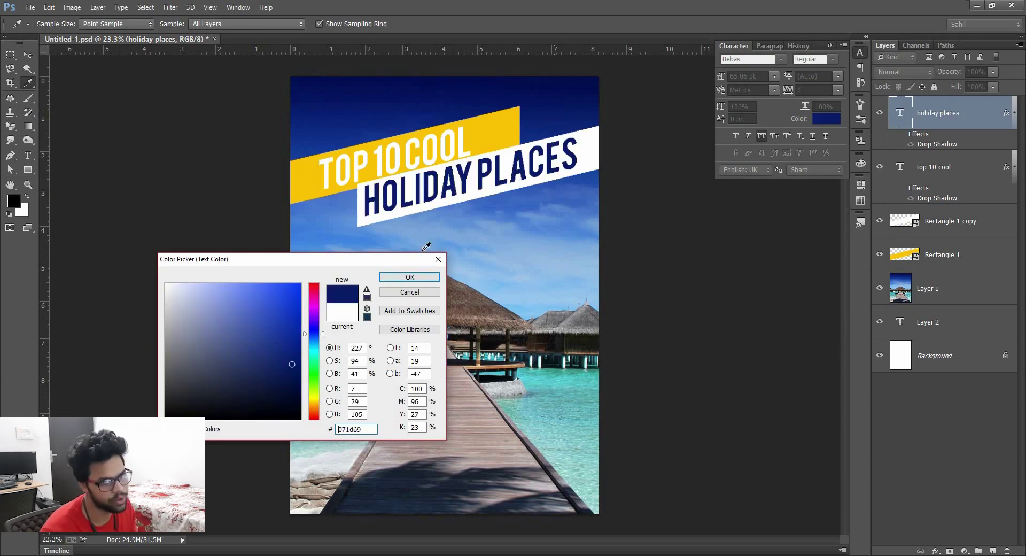
key("Return")
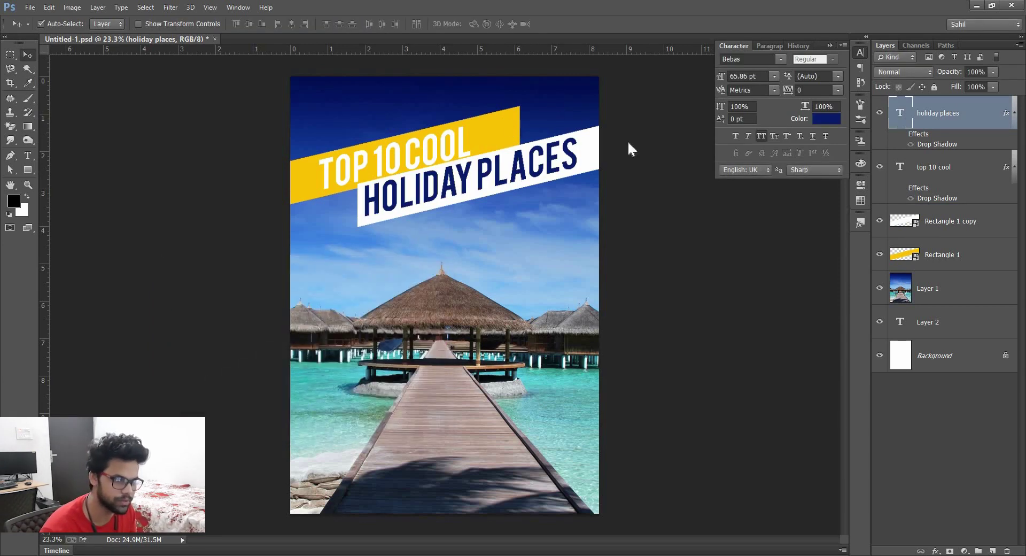
left_click(636, 194)
left_click(509, 123)
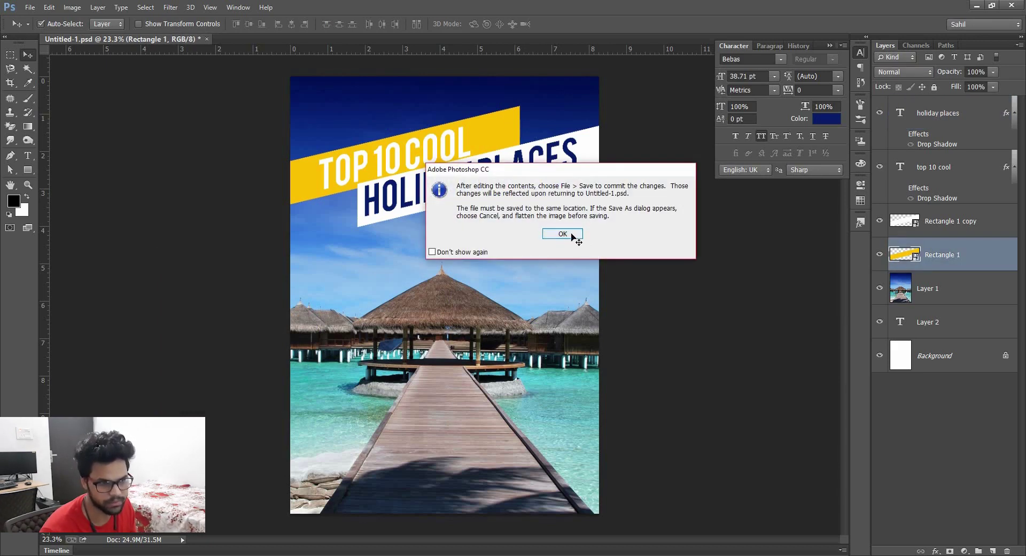
Recolour the Rectangle 1 smart object's fill to black and save it, then return to the poster.
left_click(571, 236)
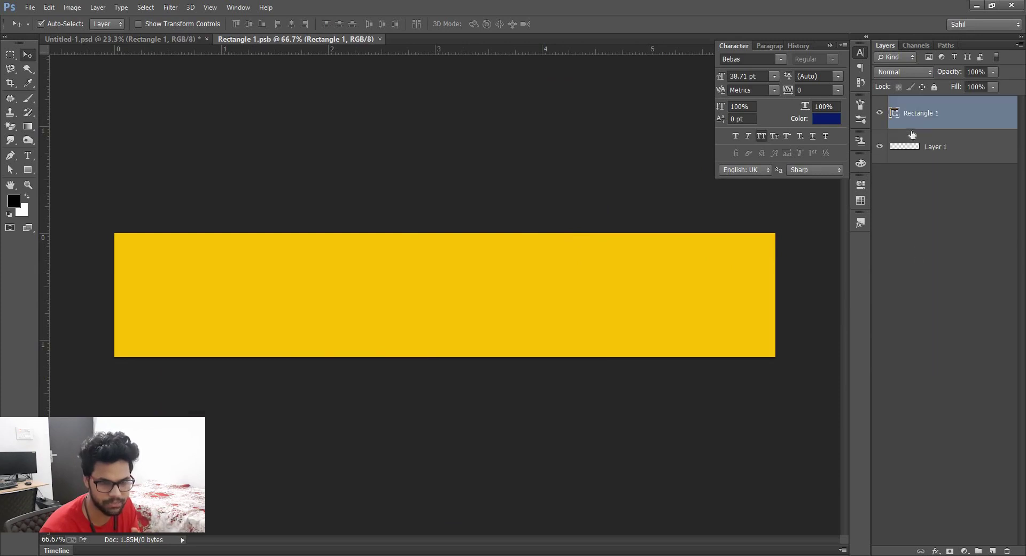
double_click(897, 117)
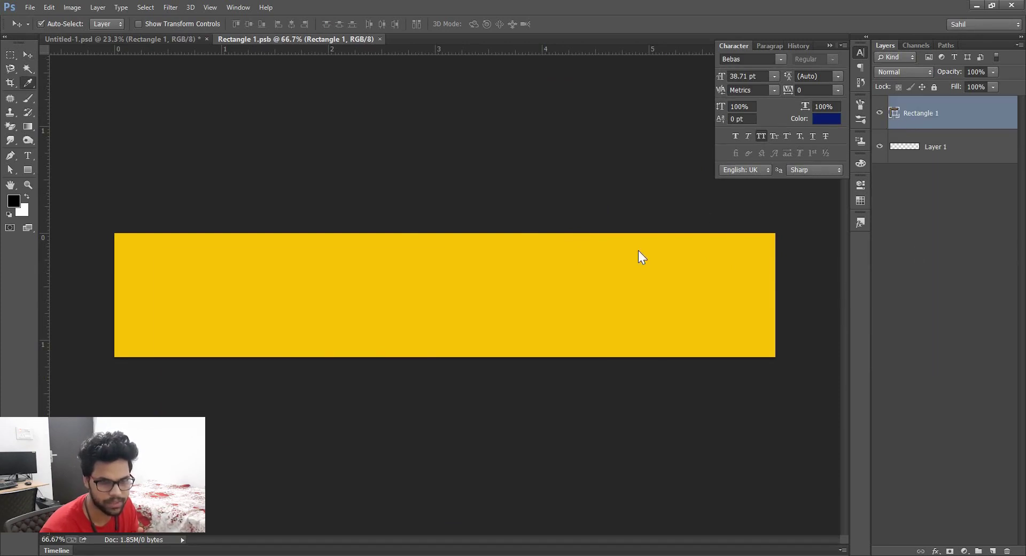
left_click(186, 413)
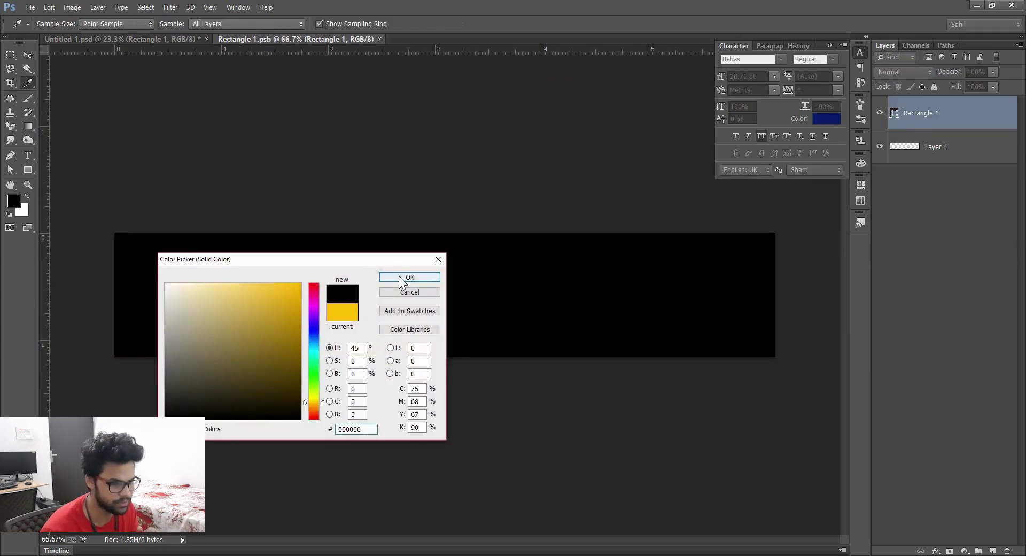
left_click(409, 276)
key("ctrl+s")
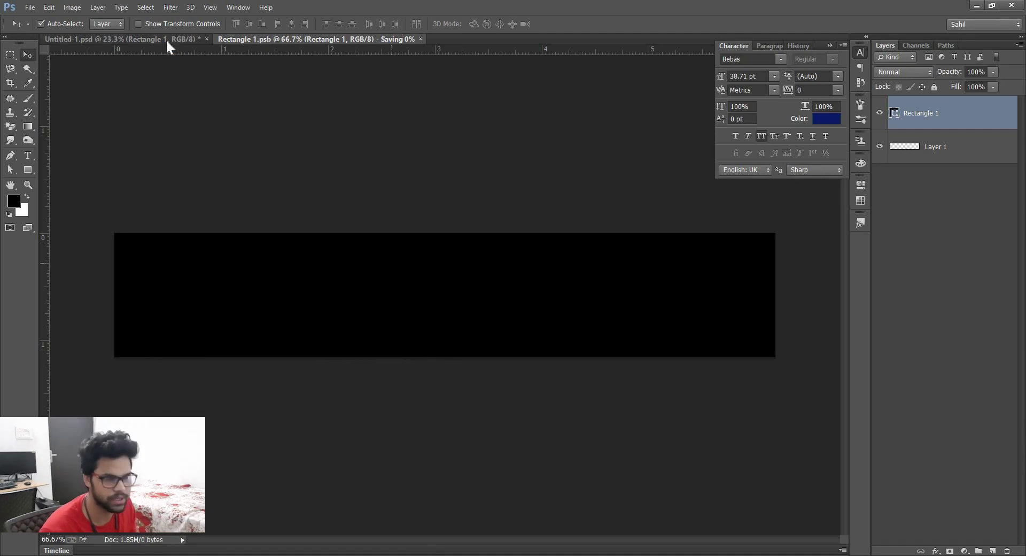
left_click(164, 37)
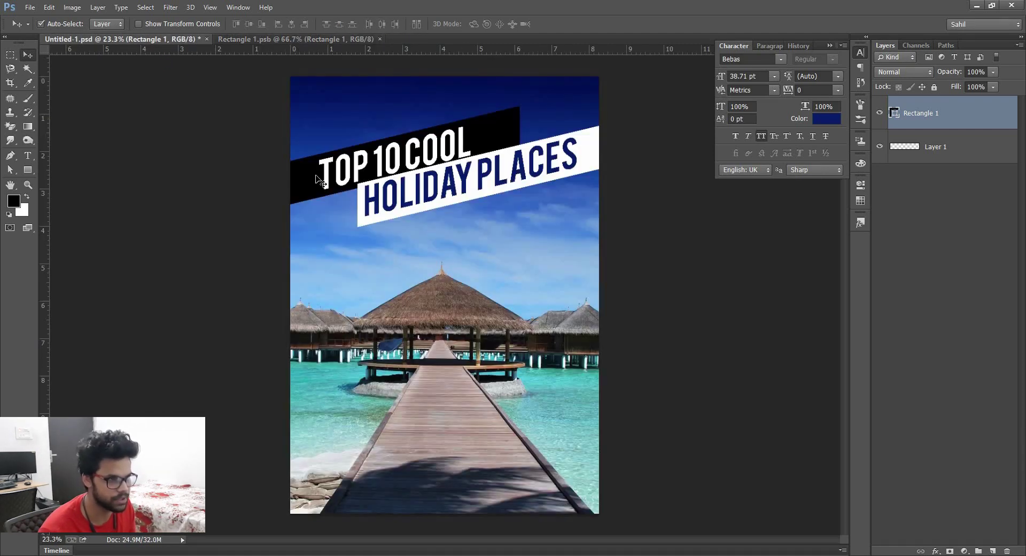
Nudge HOLIDAY PLACES lower and move TOP 10 COOL up and right onto the black bar.
left_click(468, 161)
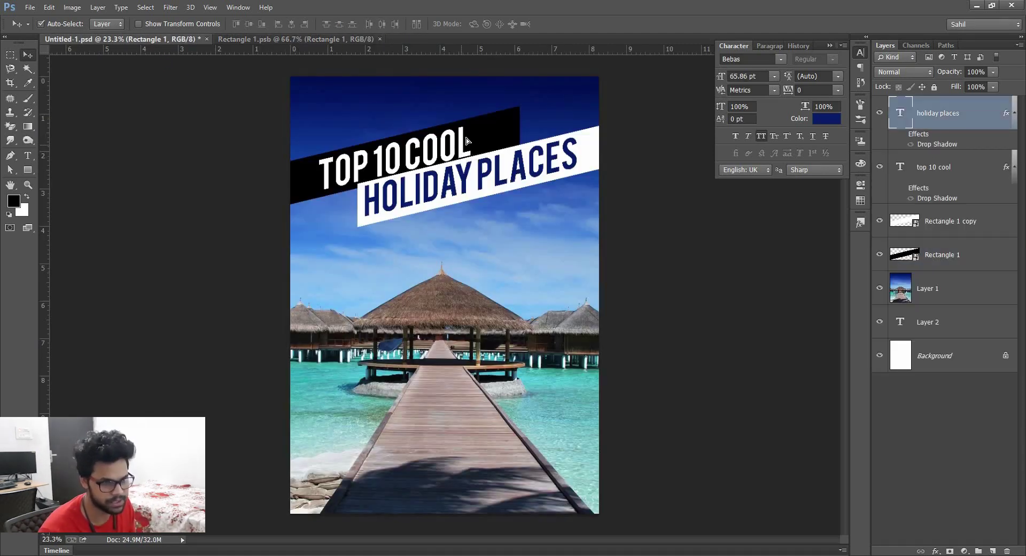
left_click_drag(466, 141, 463, 151)
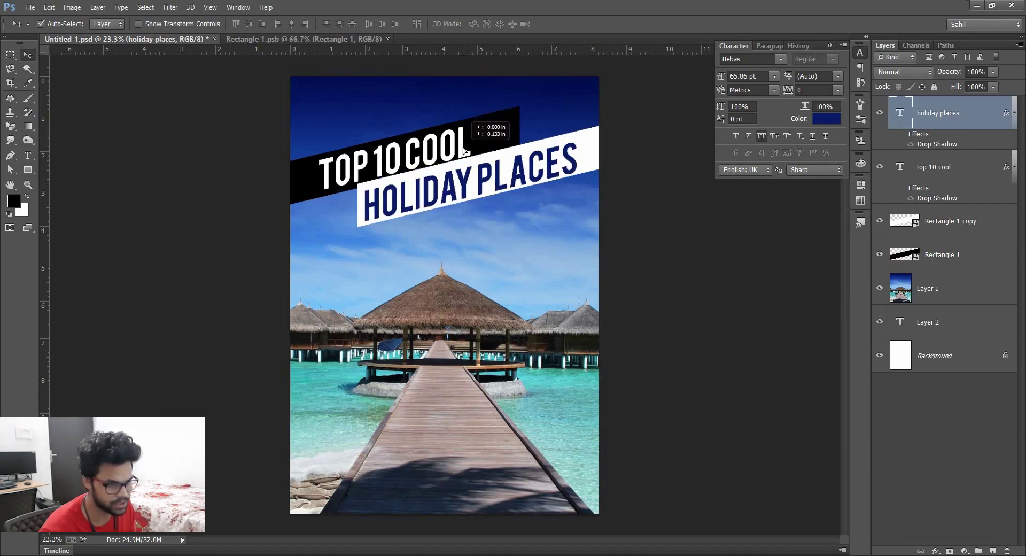
left_click_drag(464, 151, 467, 153)
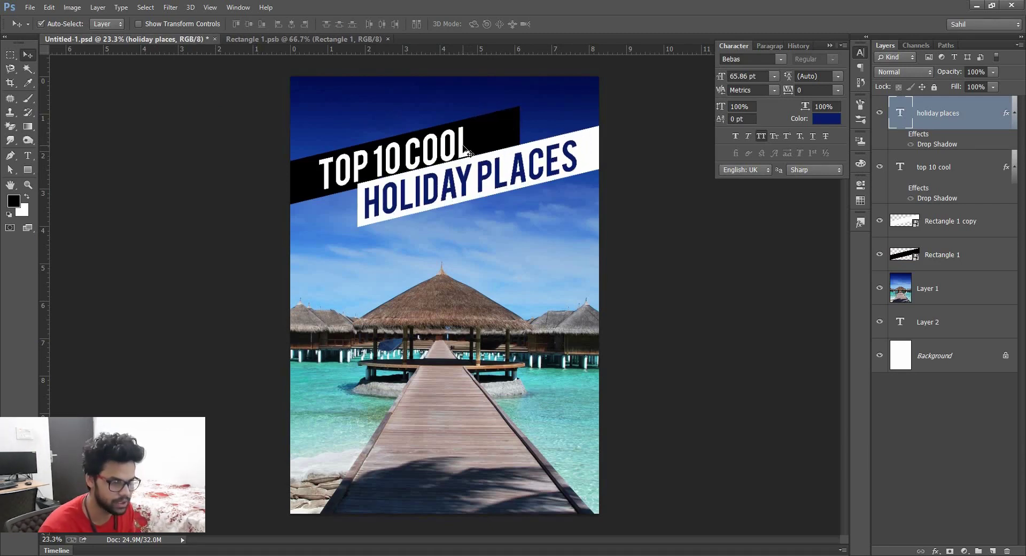
left_click(579, 153)
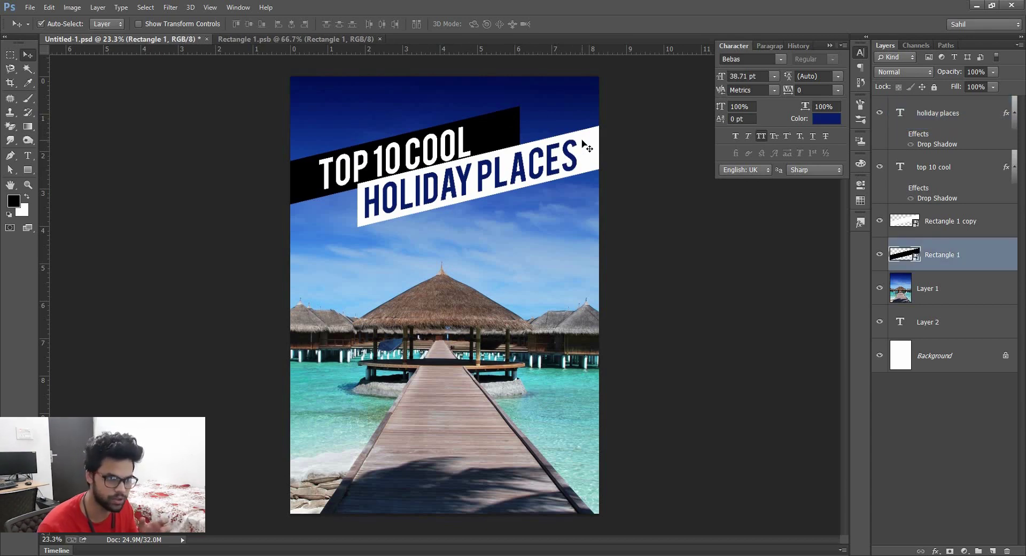
left_click_drag(463, 138, 469, 129)
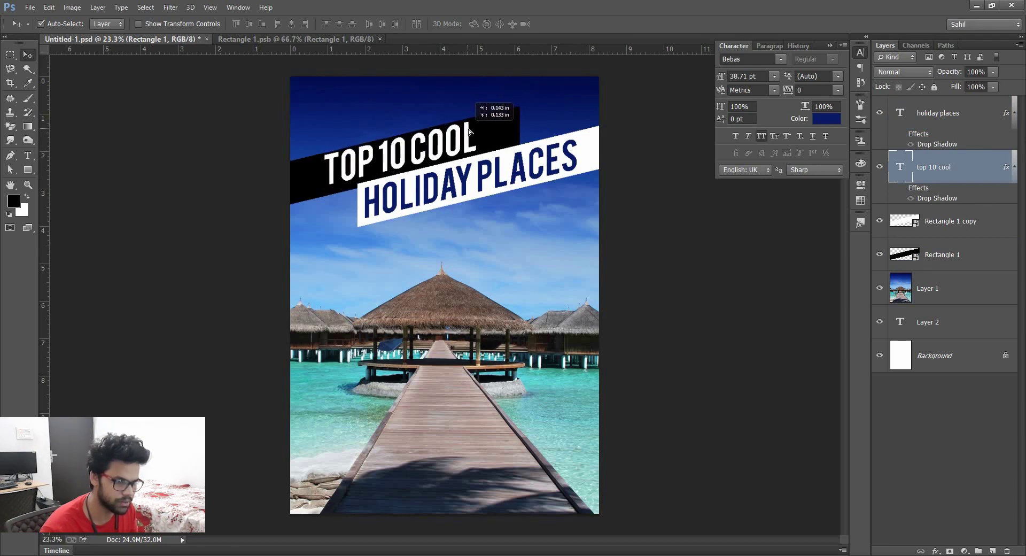
left_click_drag(468, 130, 490, 133)
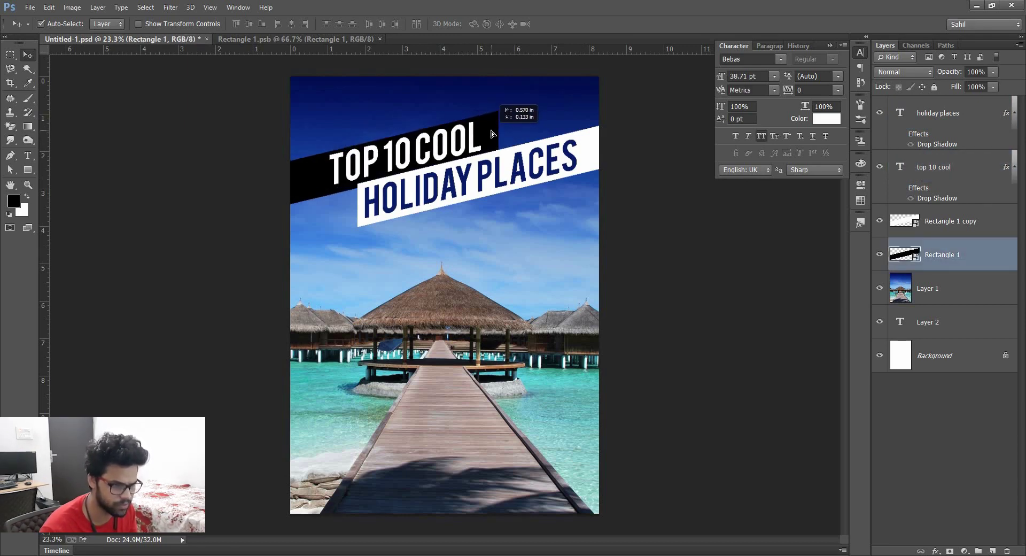
Stretch the black Rectangle 1 bar taller with Free Transform (about 116% wide, 111% tall).
key("ctrl+t")
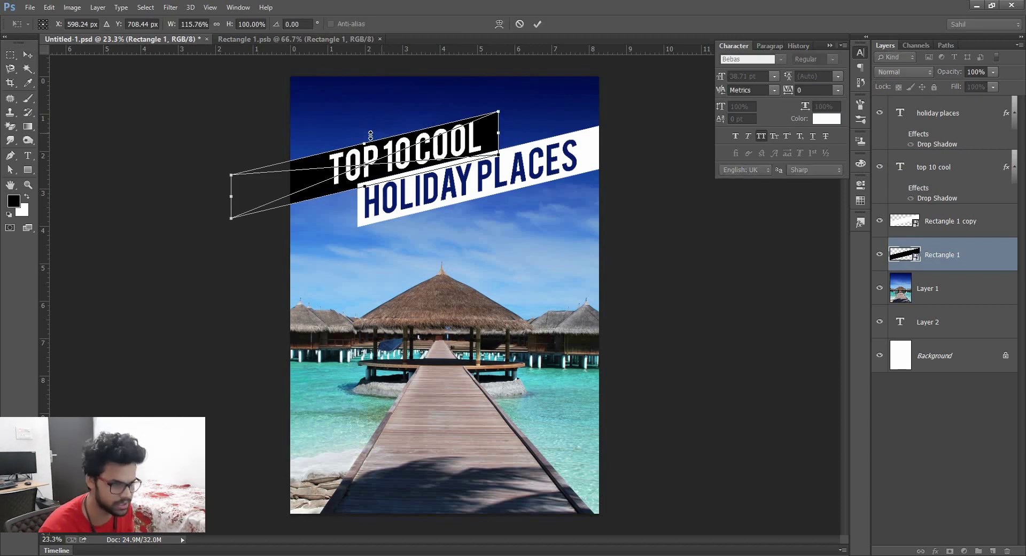
left_click_drag(366, 138, 367, 133)
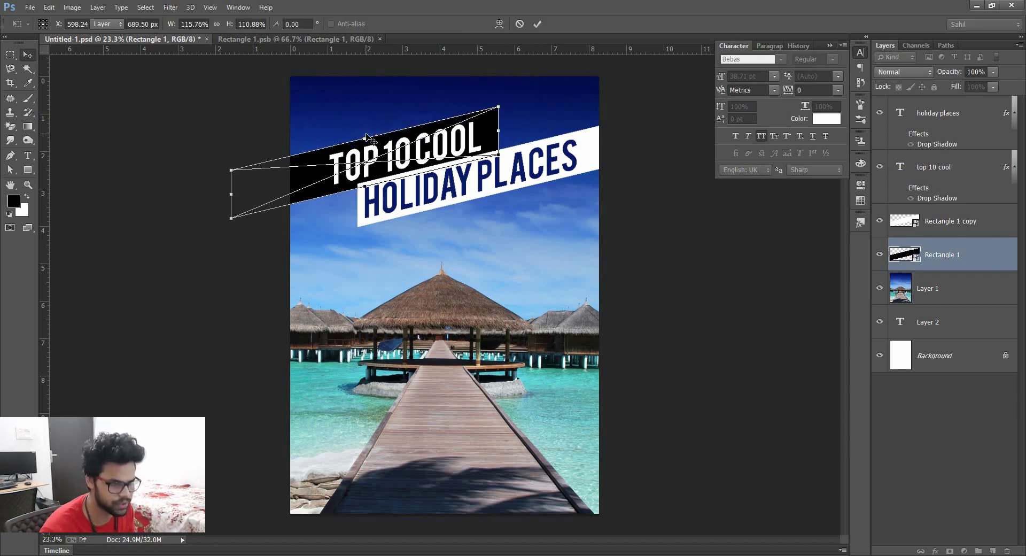
key("Return")
key("alt+period")
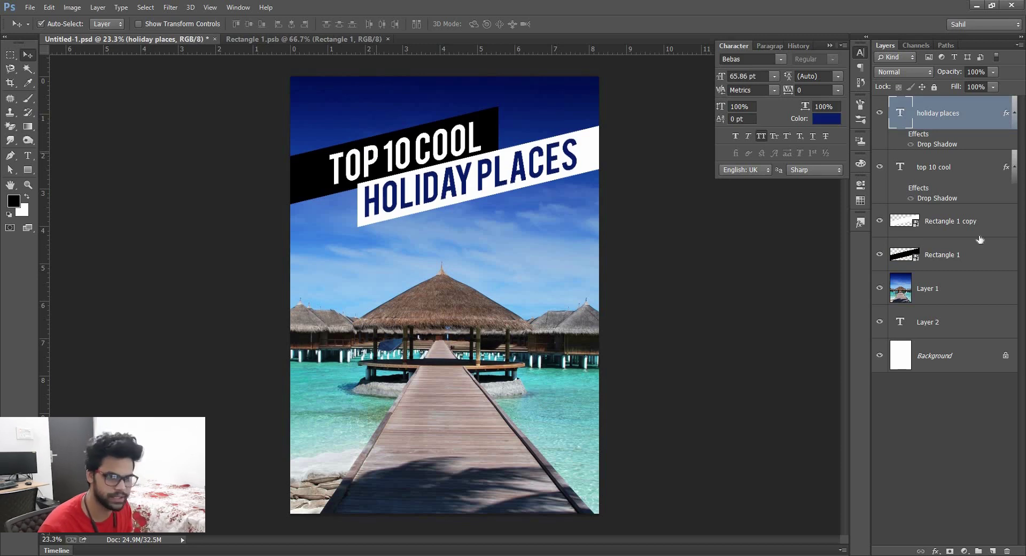
Change the HOLIDAY PLACES text colour from navy to black (000000).
left_click(939, 166)
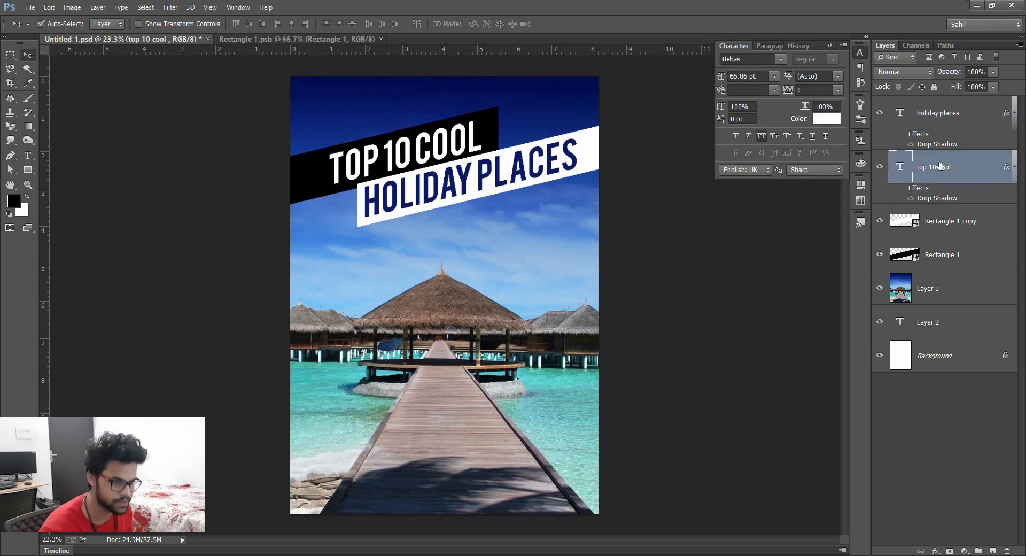
left_click(940, 113)
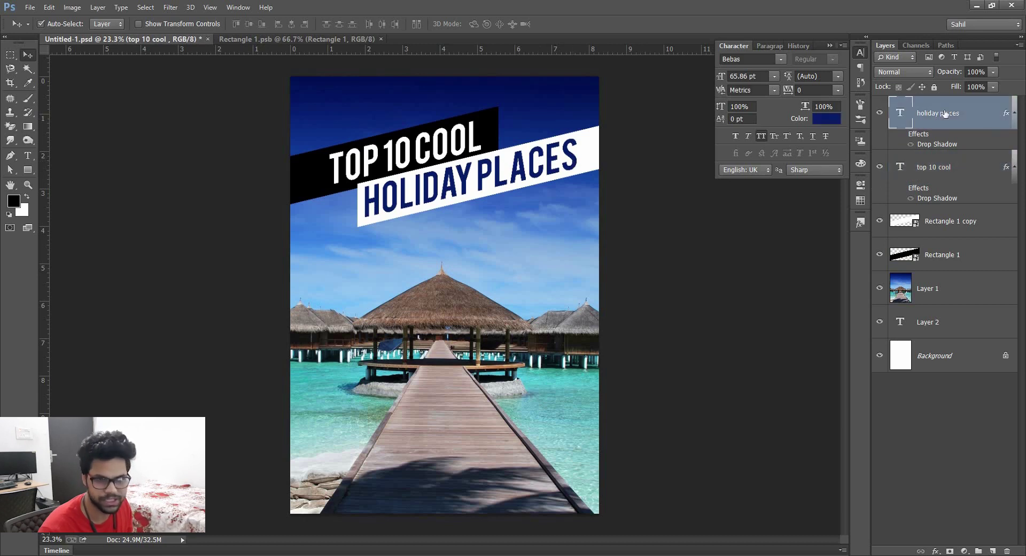
left_click(826, 118)
type("000000")
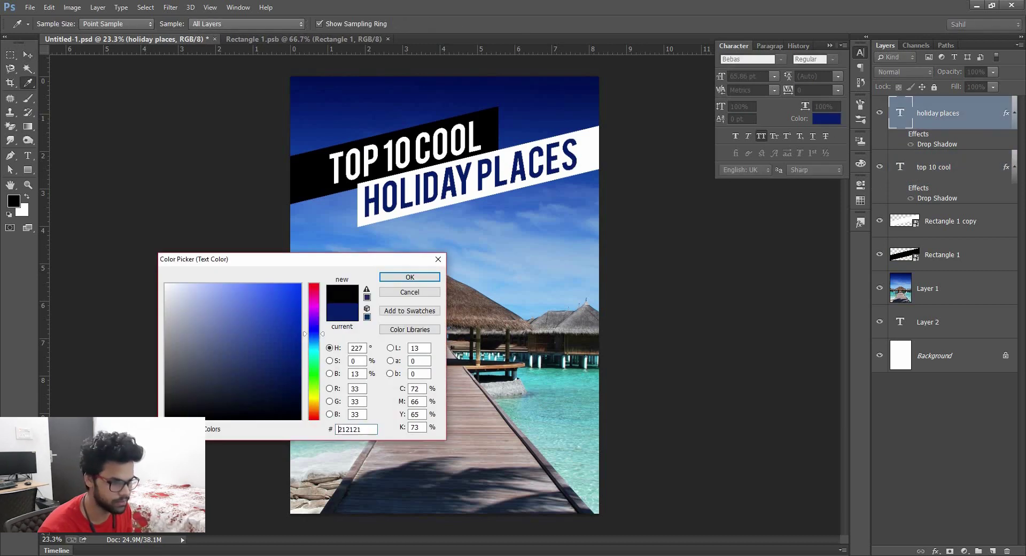
left_click(397, 276)
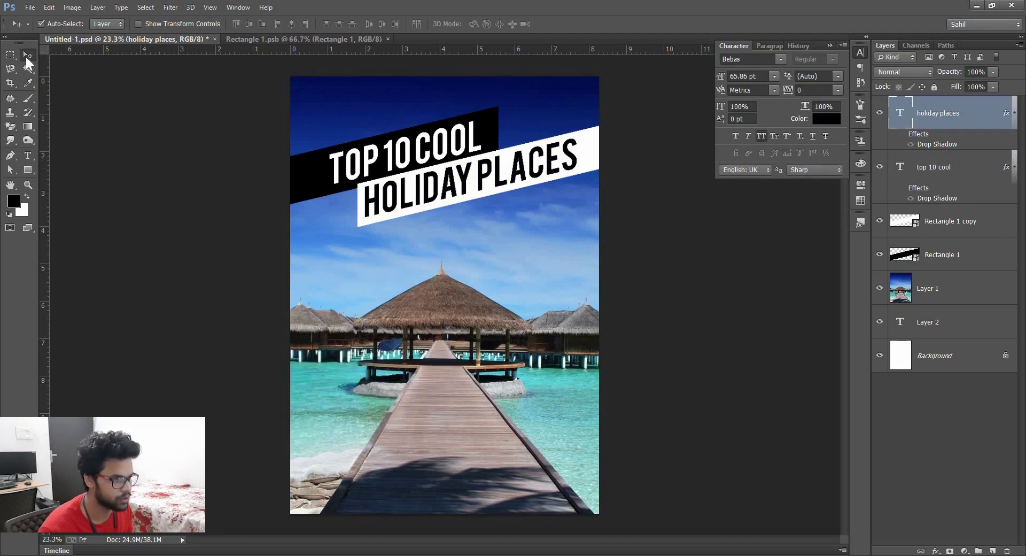
scroll(412, 178, "down", 1, "alt")
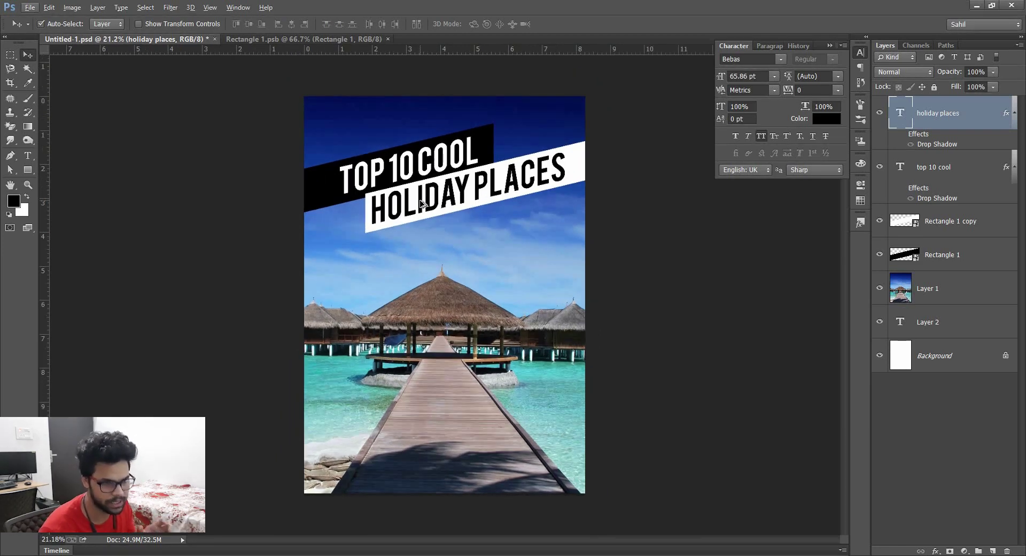
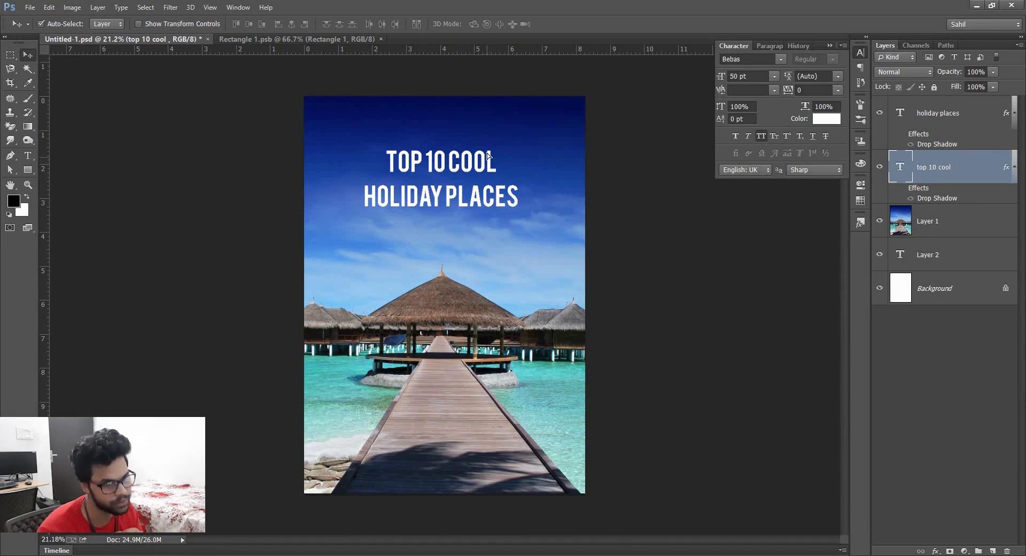
Nudge TOP 10 COOL up slightly and break HOLIDAY PLACES onto two lines.
left_click_drag(490, 163, 486, 149)
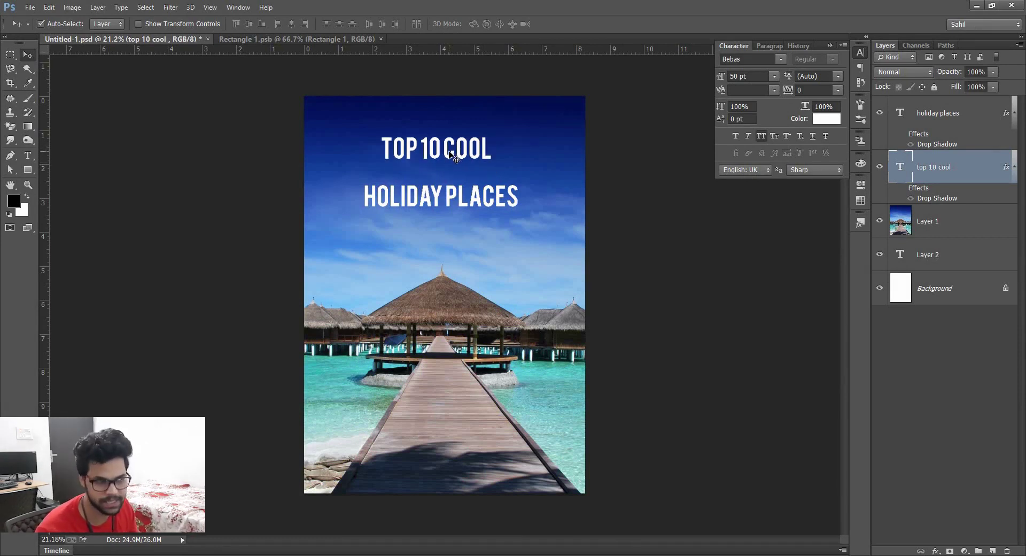
key("t")
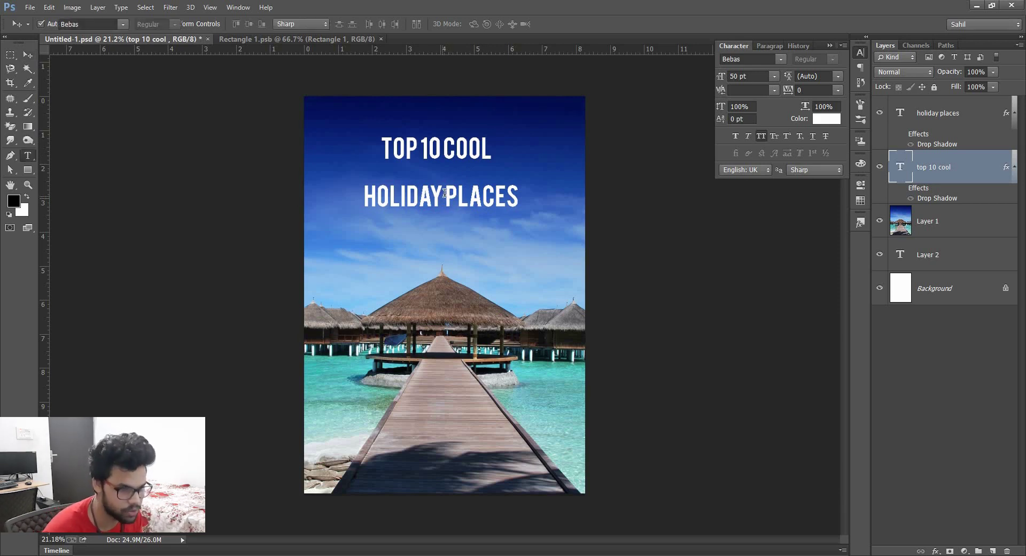
left_click(445, 193)
key("Return")
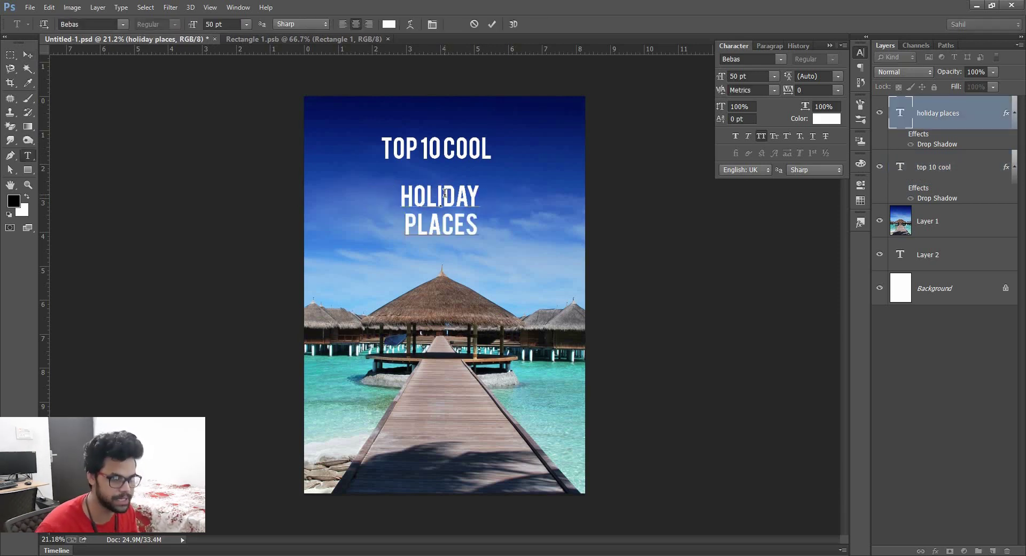
key("ctrl+Return")
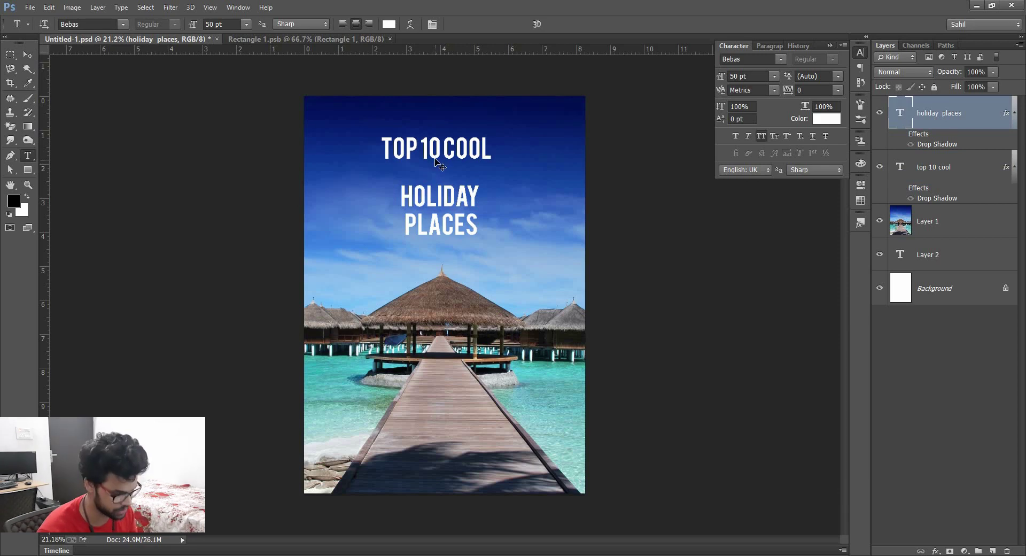
Shrink TOP 10 COOL to about 75% (37.45 pt) and seat it just above HOLIDAY.
key("v")
left_click_drag(432, 163, 435, 173)
key("ctrl+t")
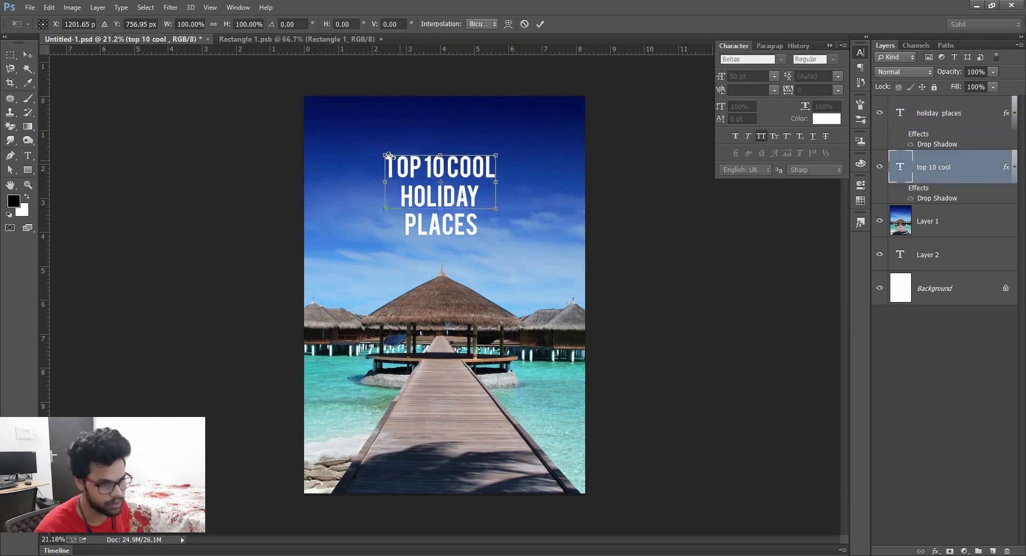
left_click_drag(383, 152, 398, 161)
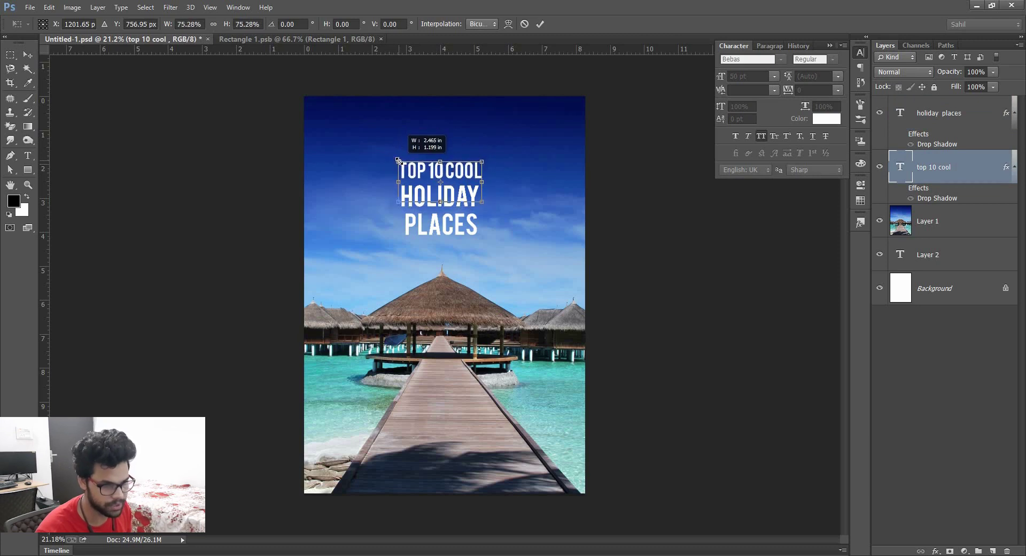
key("Return")
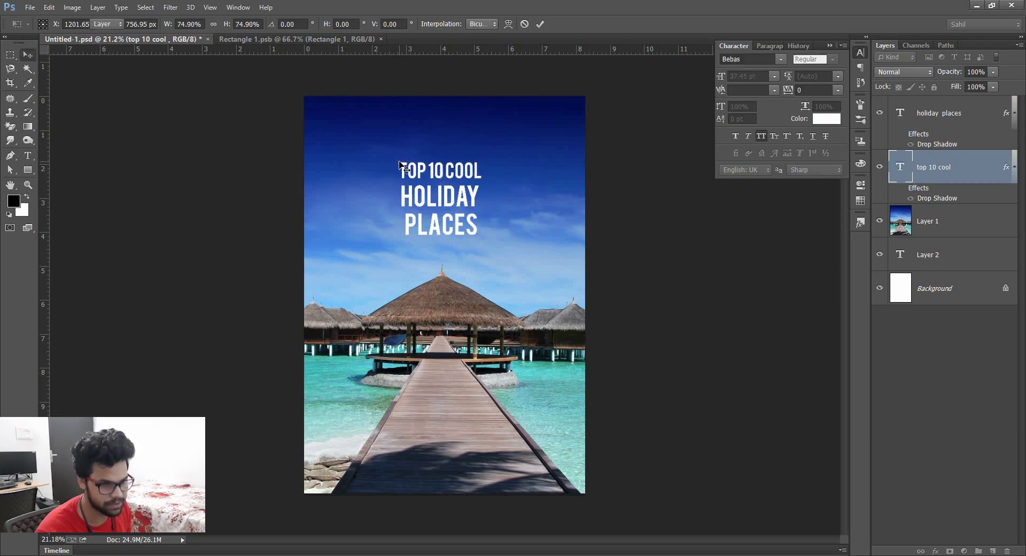
key("shift+Down")
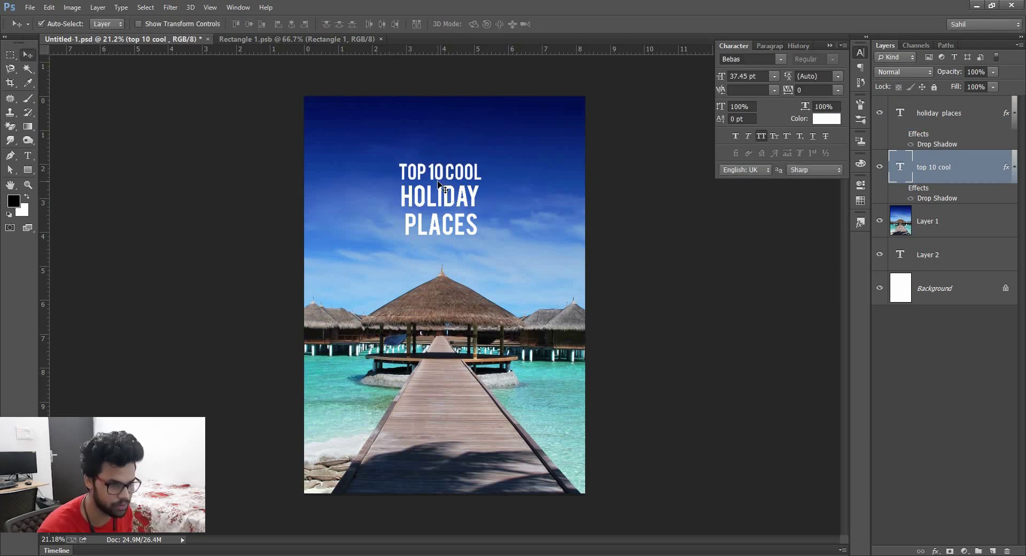
key("shift+Down")
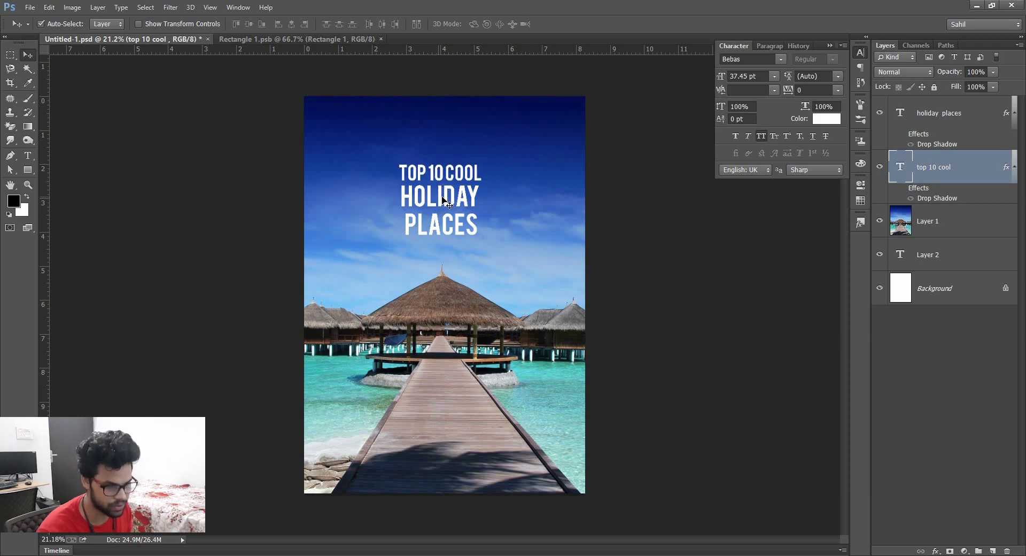
Scale both title text layers together up to about 252%.
left_click(443, 201, "shift")
key("ctrl+t")
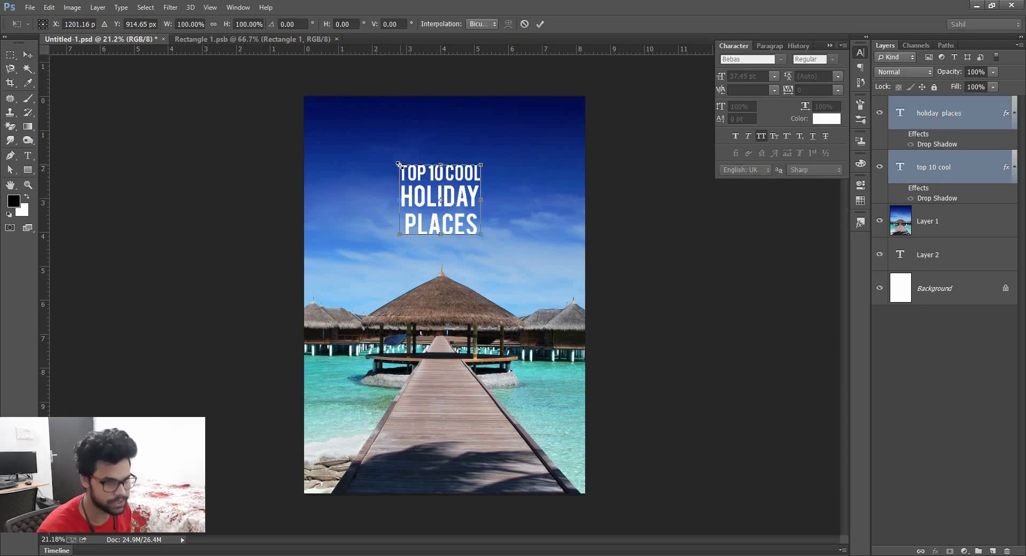
mouse_move(394, 161)
left_mouse_down()
mouse_move(363, 131)
mouse_move(326, 124)
left_mouse_up()
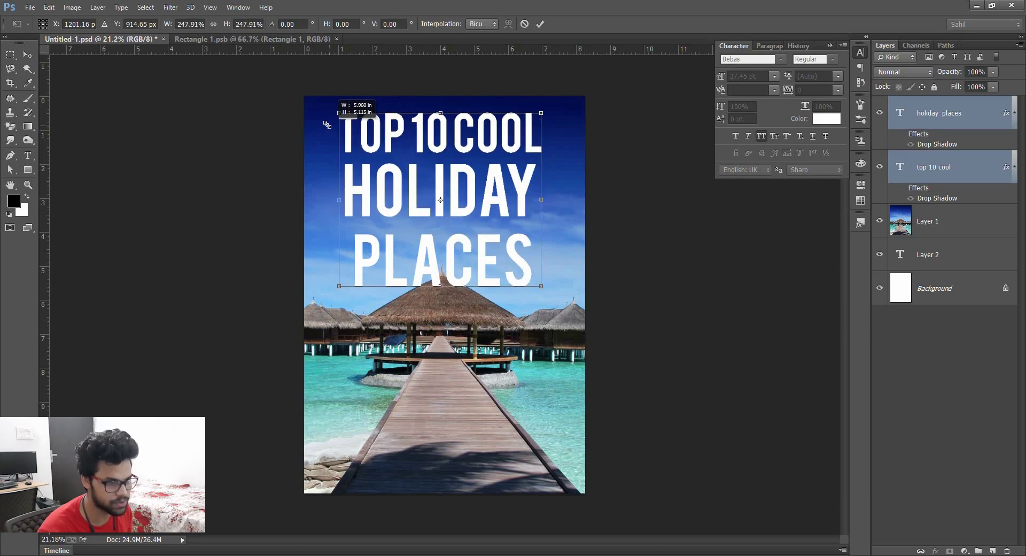
left_click_drag(325, 124, 328, 127)
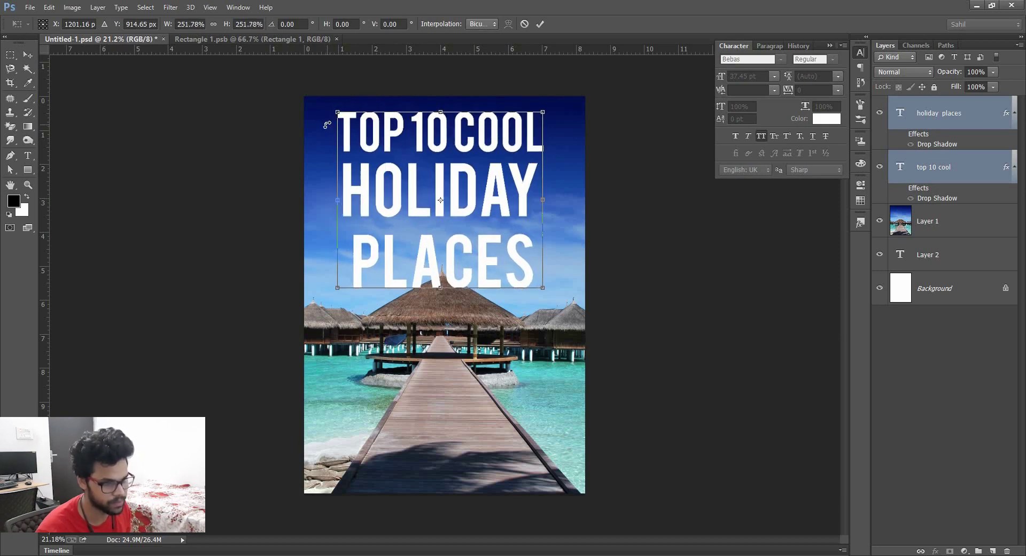
key("Return")
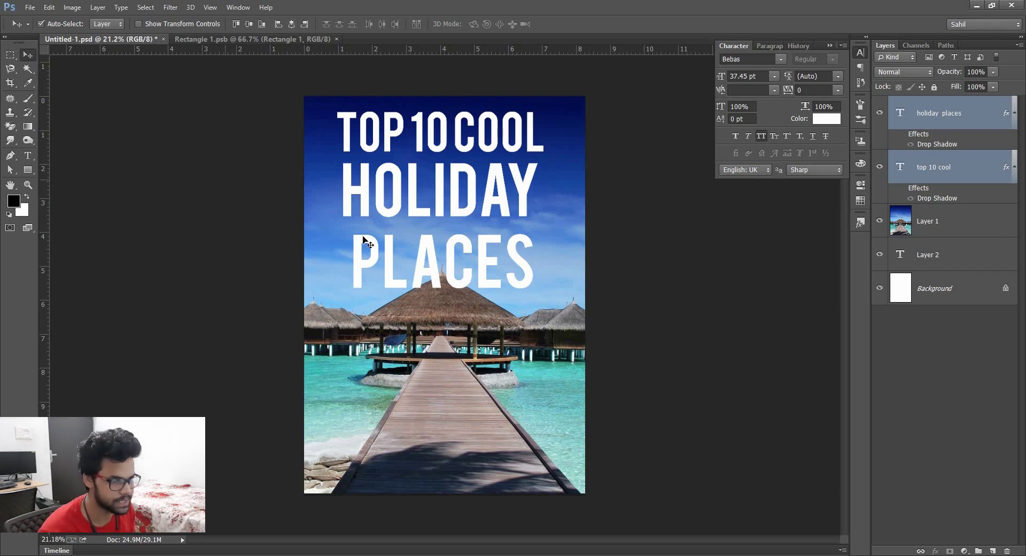
Touch up the HOLIDAY and PLACES lines of the 125.89 pt title text.
left_click(383, 259)
left_click(391, 256)
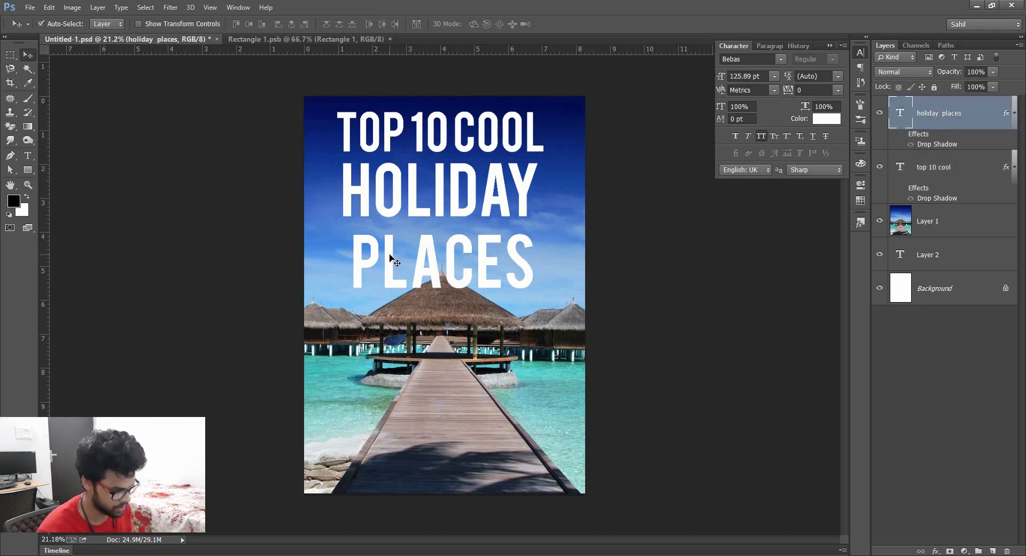
key("t")
left_click(537, 182)
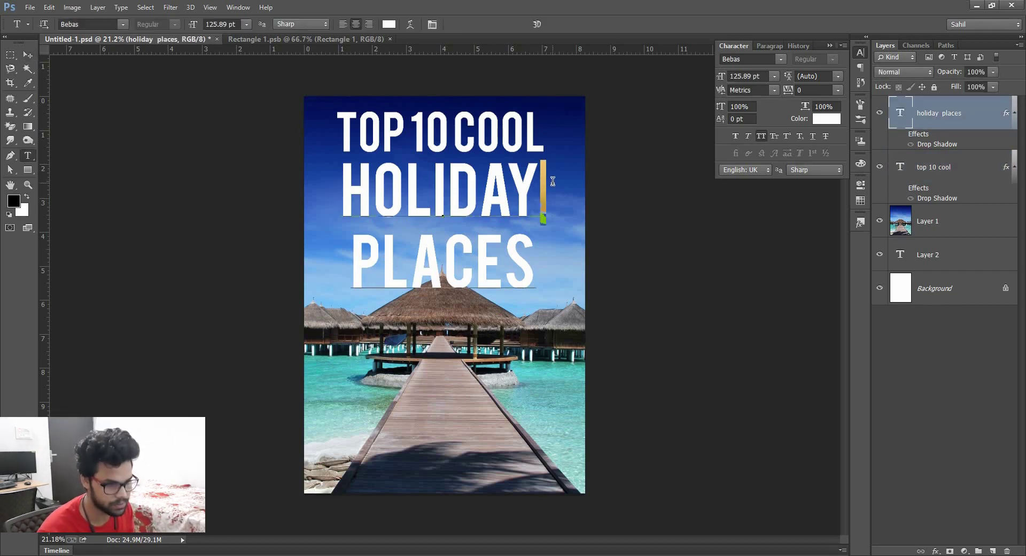
key("ctrl+Return")
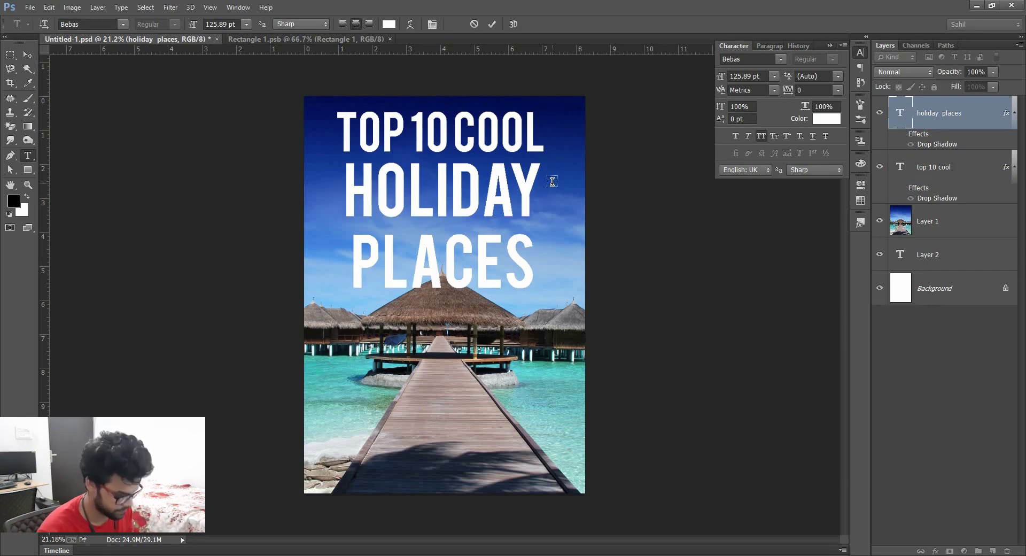
key("v")
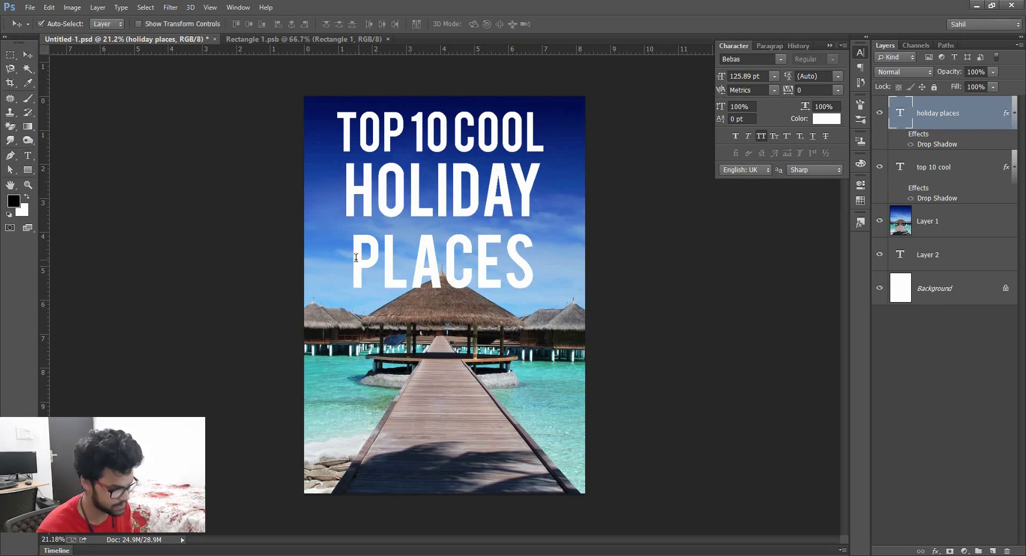
key("t")
left_click(348, 256)
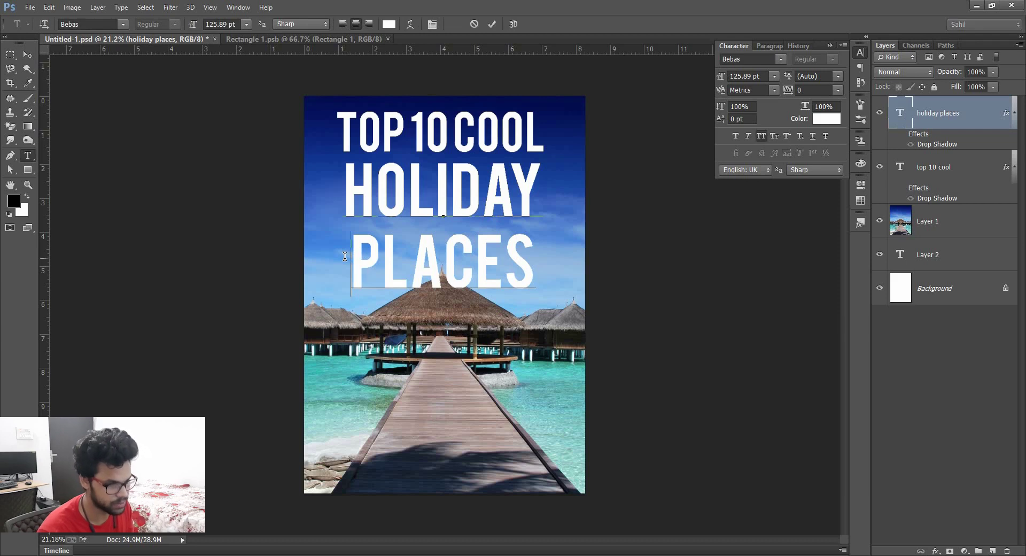
key("ctrl+Return")
key("v")
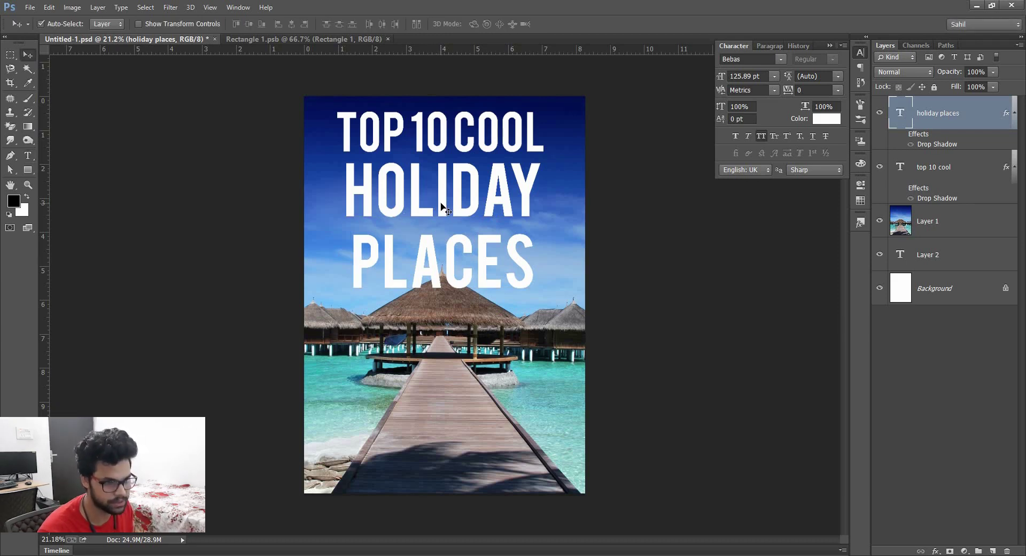
Hide HOLIDAY PLACES, select photo Layer 1, and choose the Magnetic Lasso.
left_click_drag(442, 208, 442, 210)
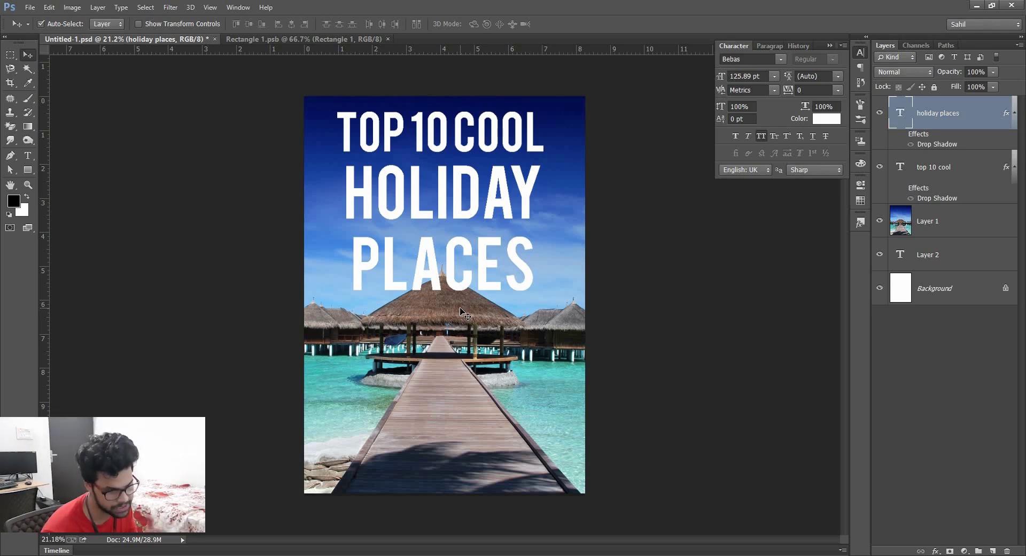
scroll(455, 318, "up", 3, "alt")
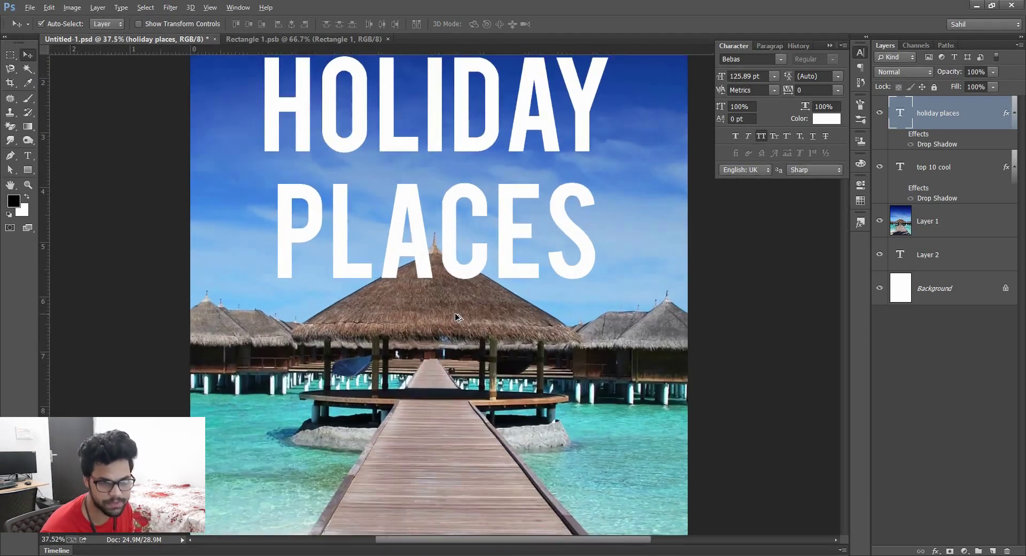
left_click(880, 114)
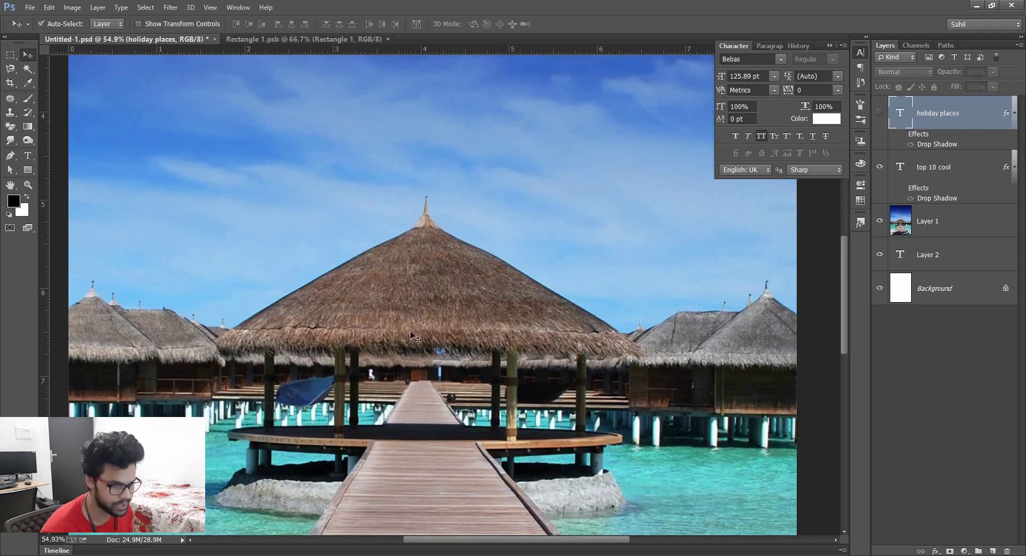
left_click_drag(383, 314, 383, 308)
left_click(926, 201)
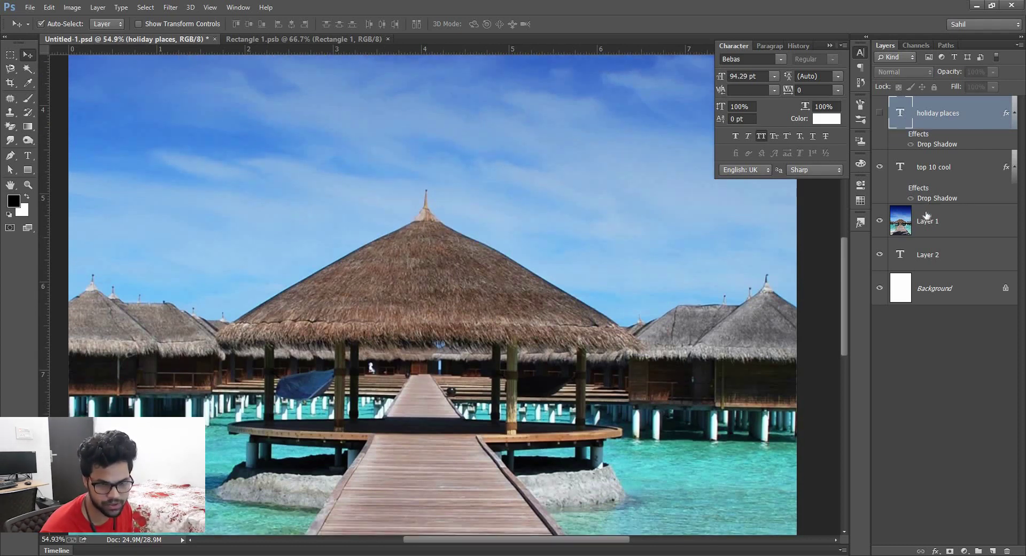
left_click(942, 227)
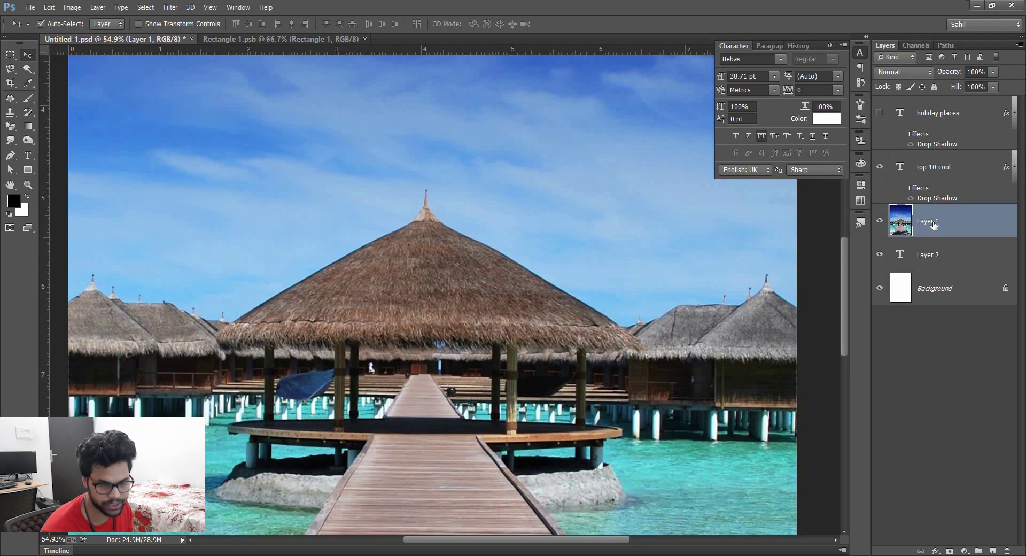
left_click(10, 69)
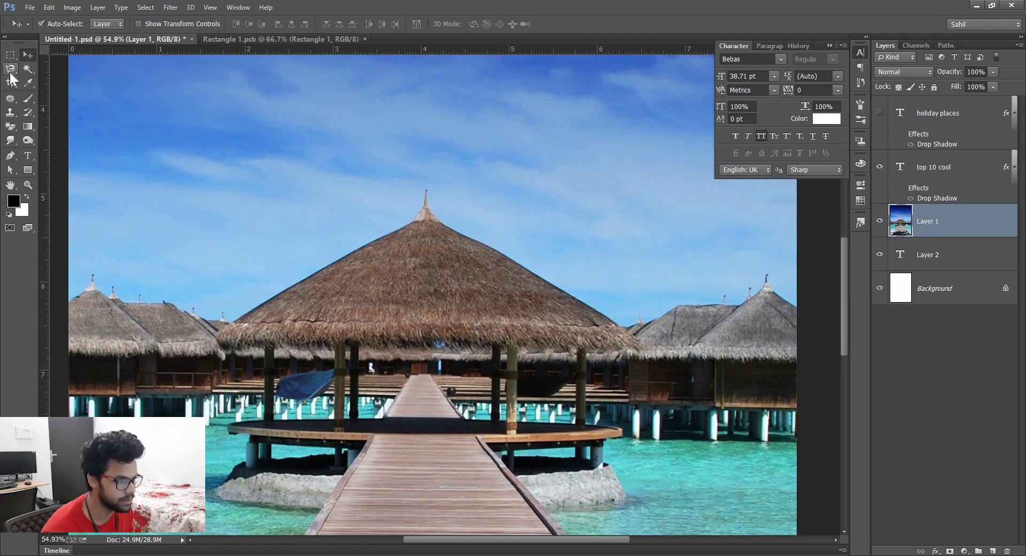
right_click(15, 71)
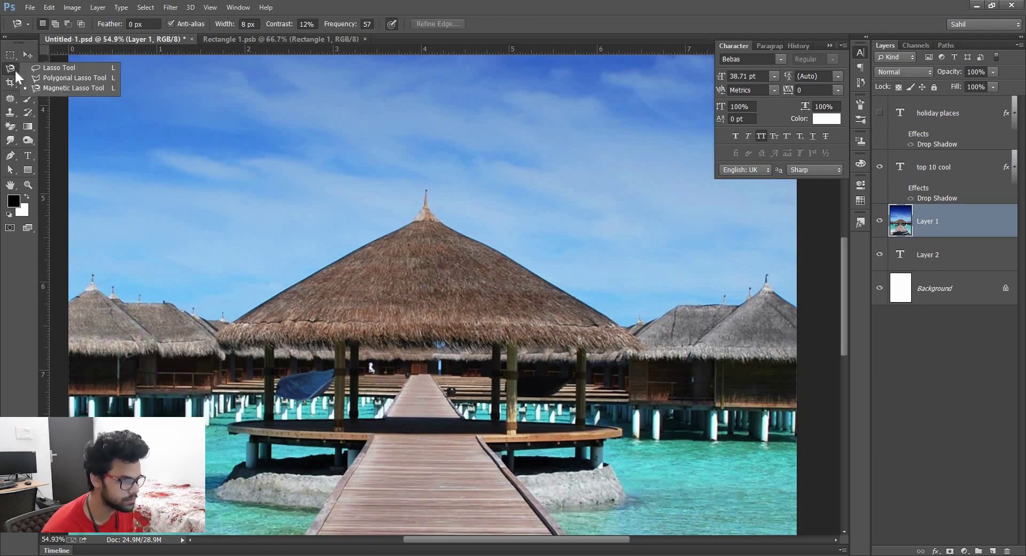
left_click(84, 90)
Trace a Magnetic Lasso selection along the hut rooflines and close it around the lower photo.
left_click_drag(190, 261, 241, 255)
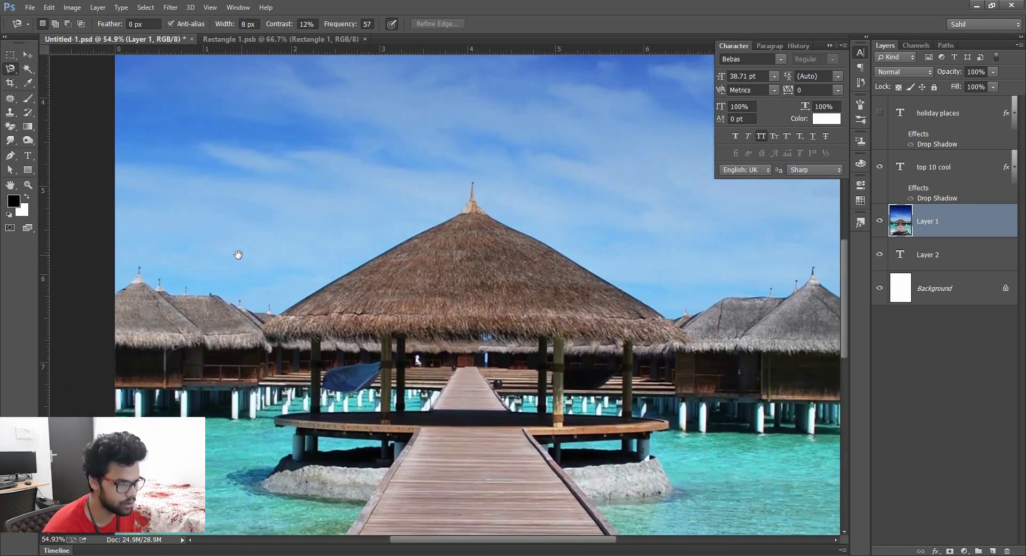
scroll(188, 254, "down", 2)
scroll(188, 254, "down", 1)
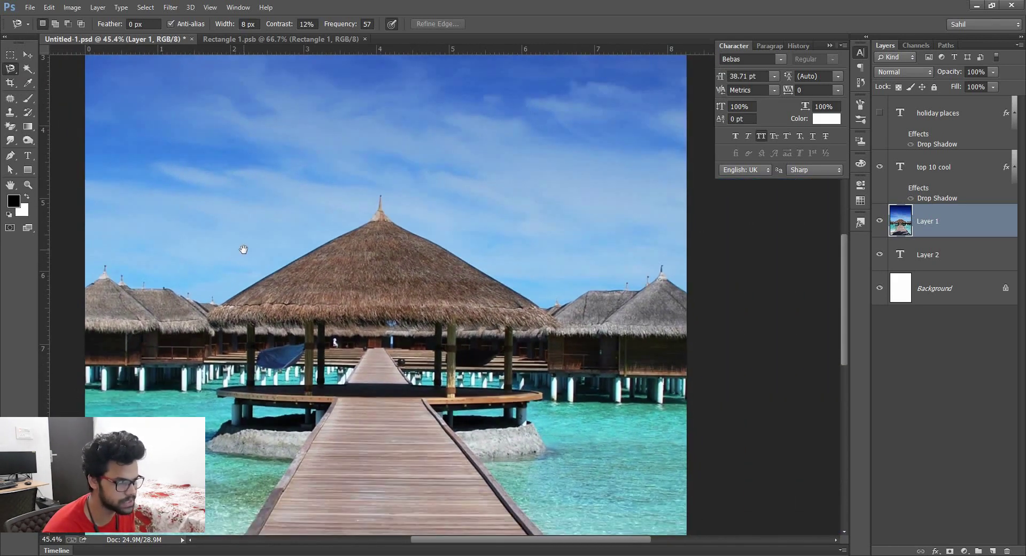
left_click(85, 289)
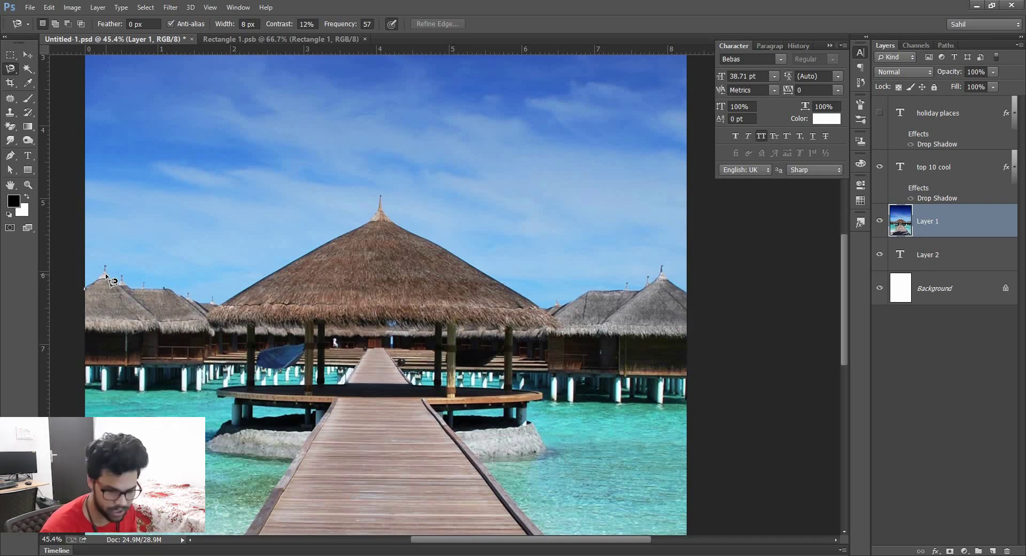
scroll(107, 283, "up", 1)
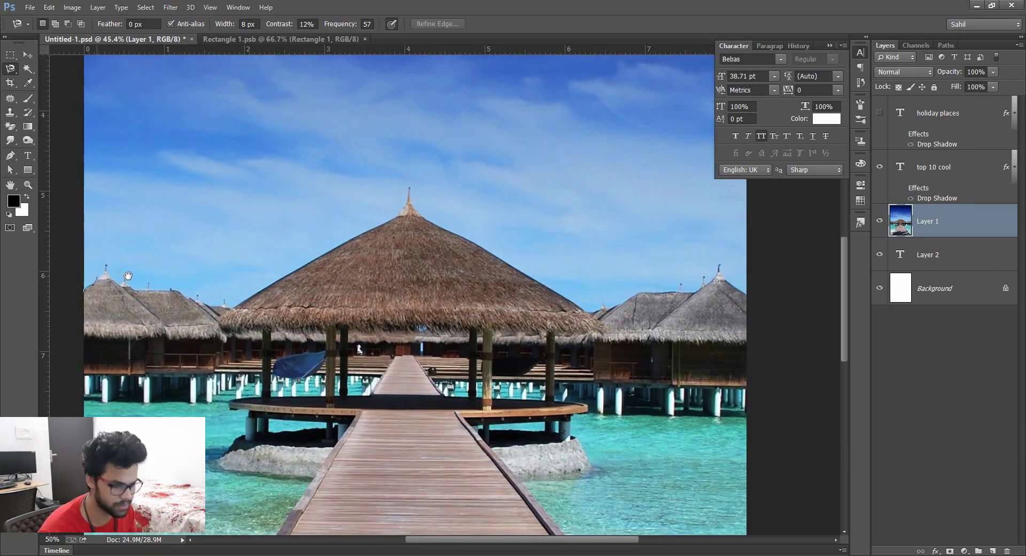
scroll(128, 275, "up", 1)
scroll(128, 275, "up", 1)
scroll(127, 275, "up", 1)
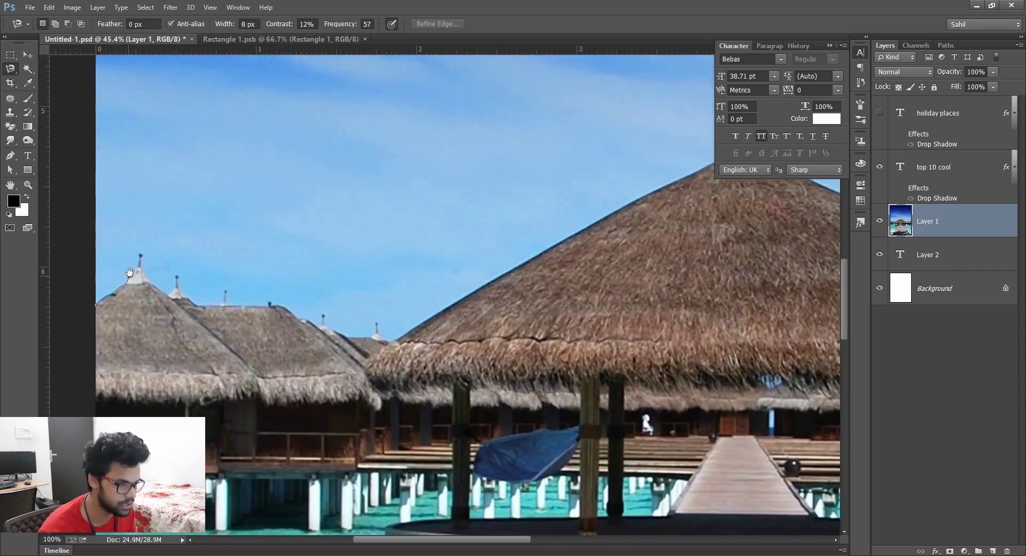
left_click_drag(129, 274, 174, 284)
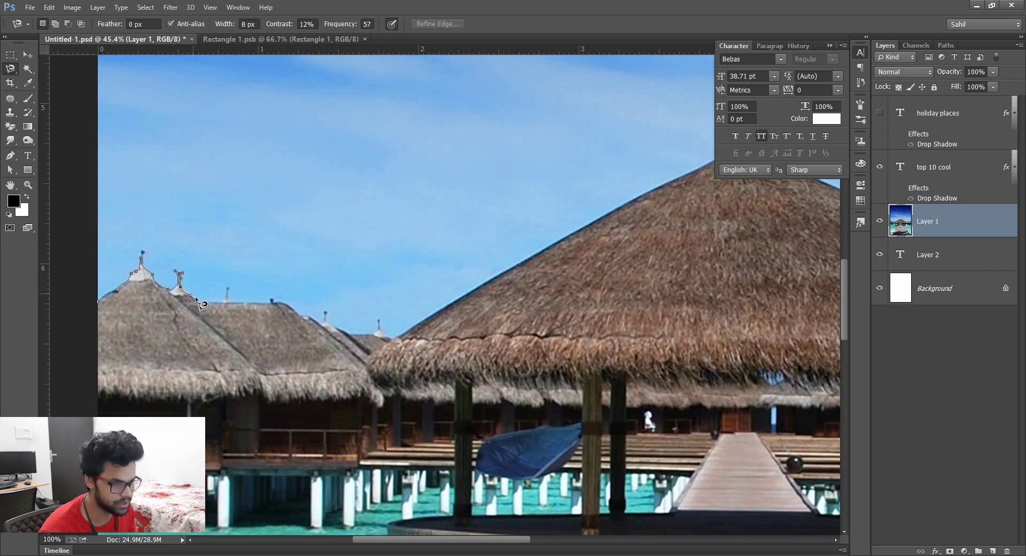
left_click_drag(229, 289, 296, 314)
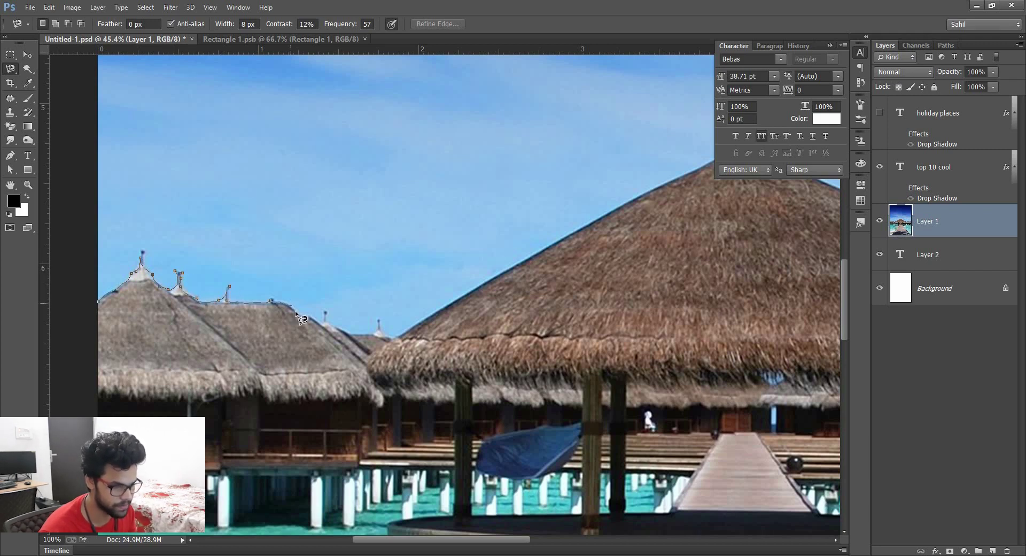
mouse_move(354, 328)
left_mouse_down()
mouse_move(534, 260)
mouse_move(367, 325)
left_mouse_up()
key("ctrl+minus")
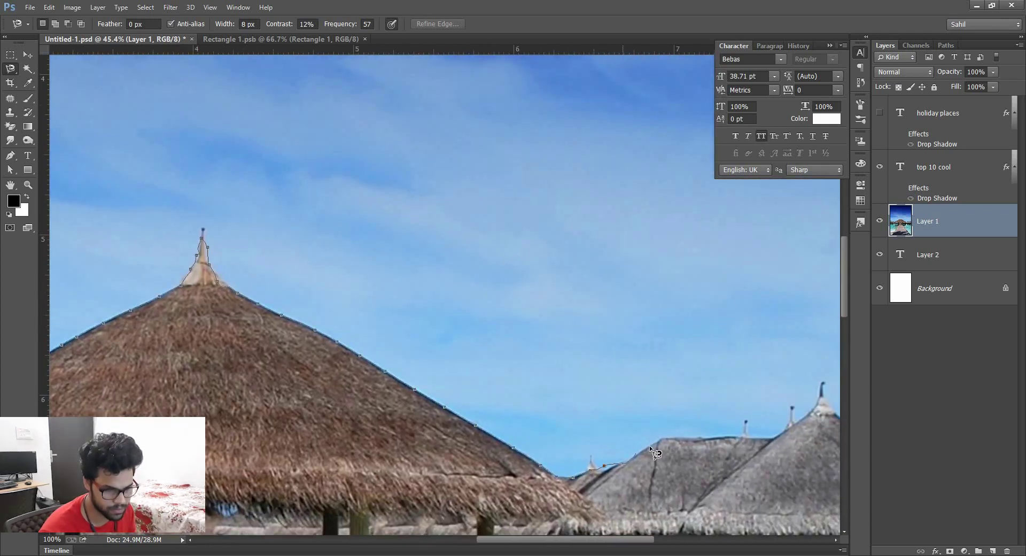
key("ctrl+plus")
left_click_drag(529, 437, 611, 423)
key("Return")
Fit the poster in view and copy the selected photo area to Layer 3.
key("ctrl+minus")
key("ctrl+minus")
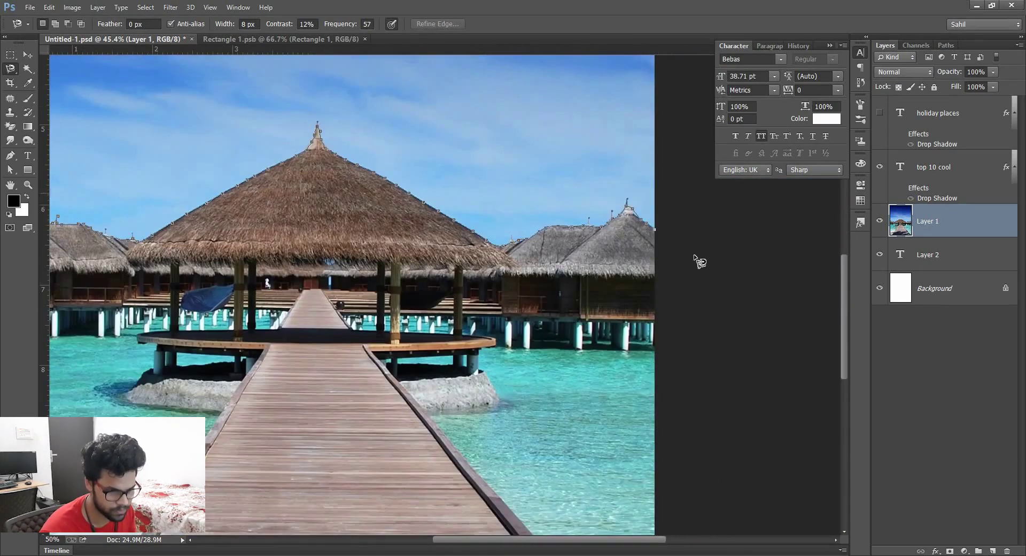
left_click_drag(222, 533, 165, 230)
left_click_drag(337, 209, 193, 235)
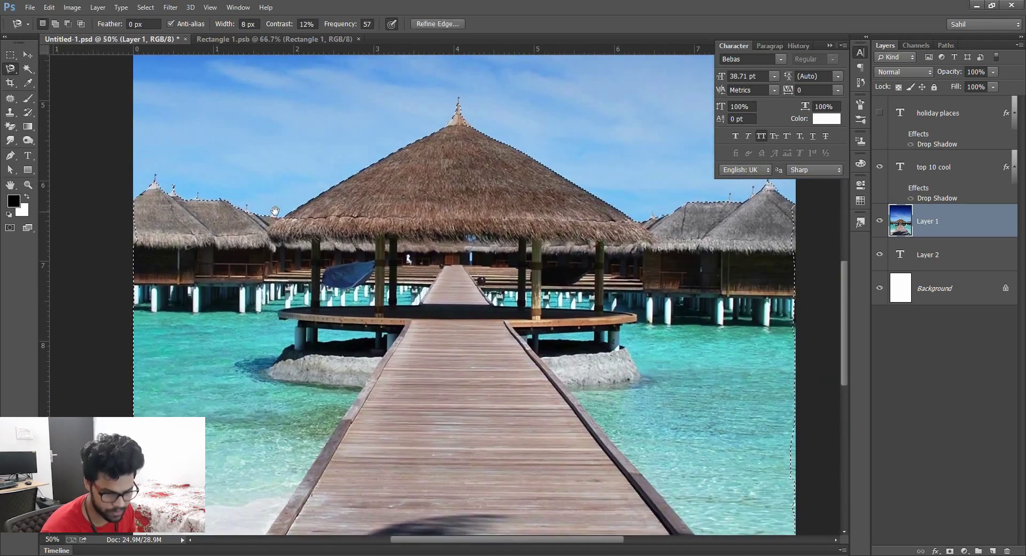
key("ctrl+0")
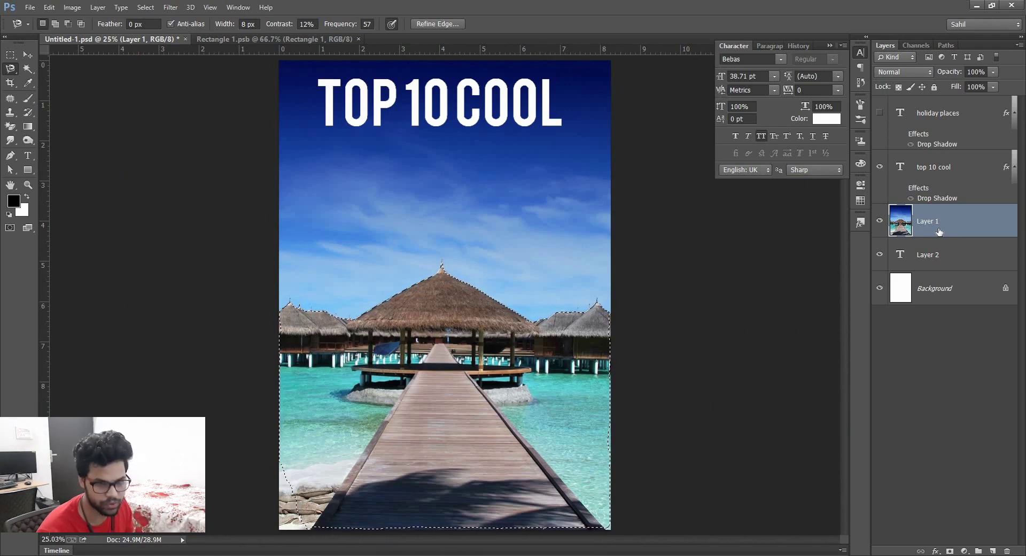
key("ctrl+j")
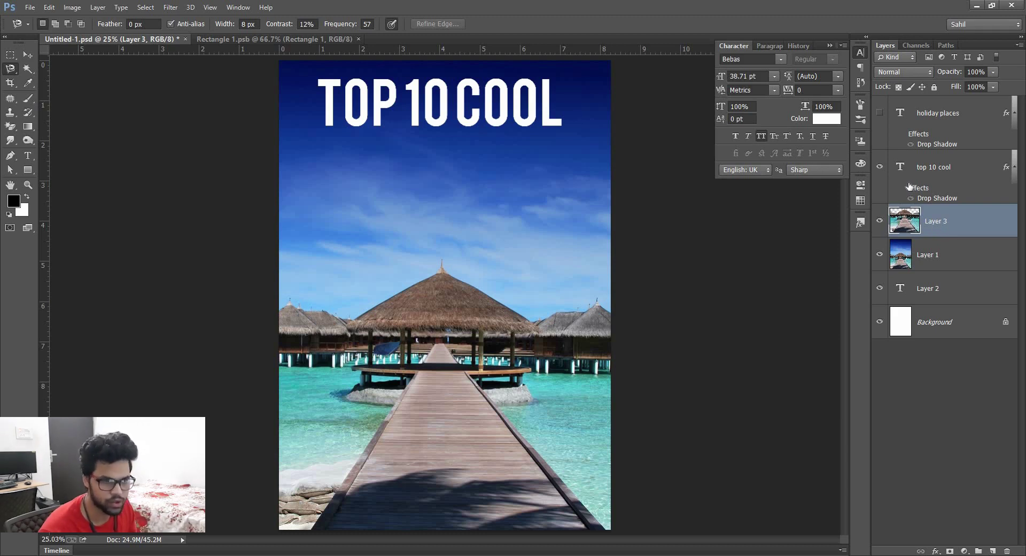
Show HOLIDAY PLACES again and move both title text layers beneath Layer 3.
left_click(879, 114)
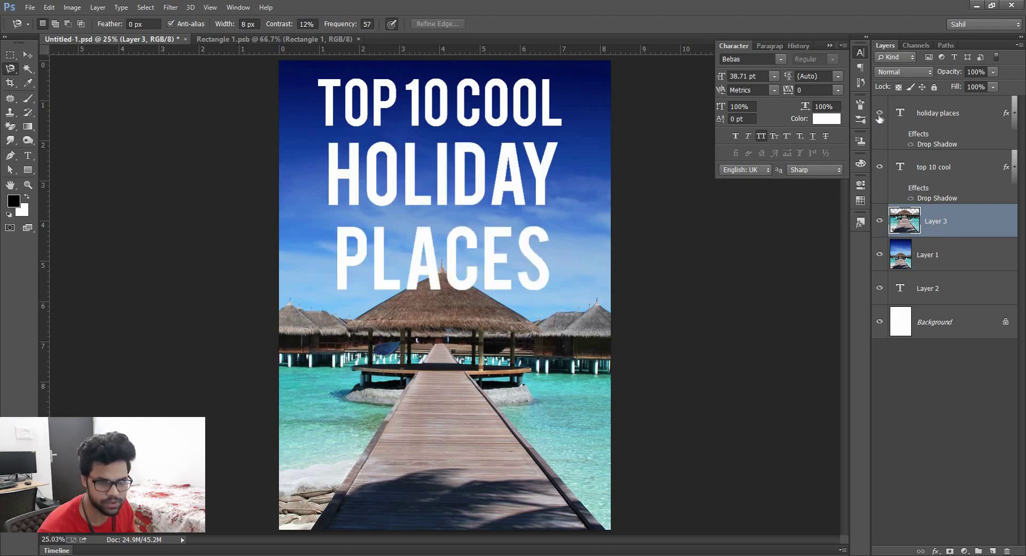
left_click(930, 168)
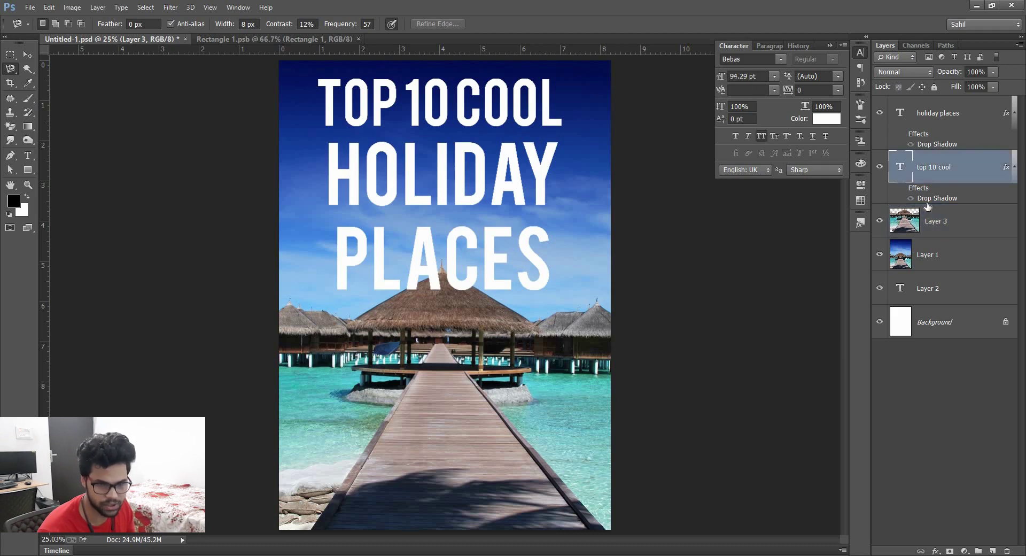
left_click(924, 126, "shift")
key("ctrl+bracketleft")
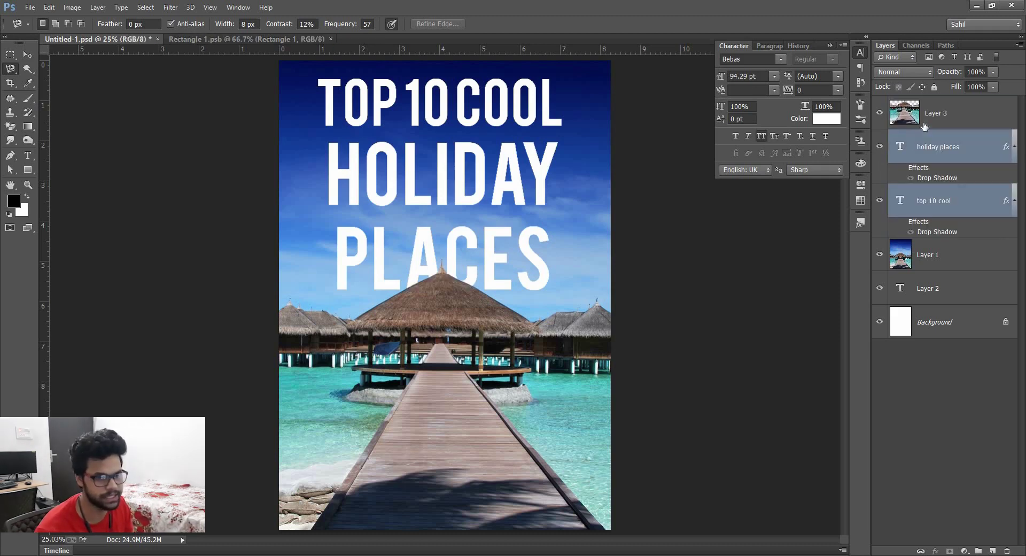
left_click(27, 55)
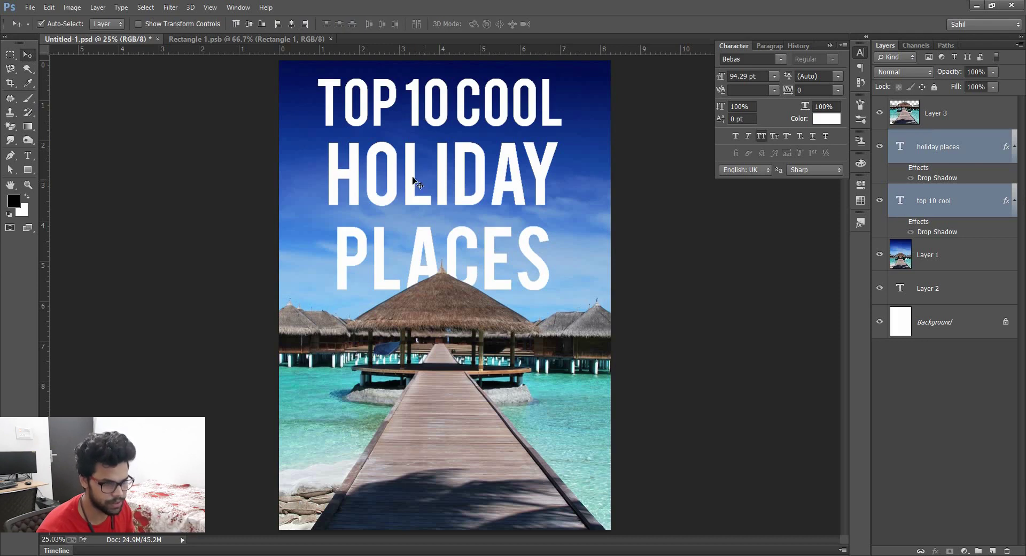
left_click(410, 133)
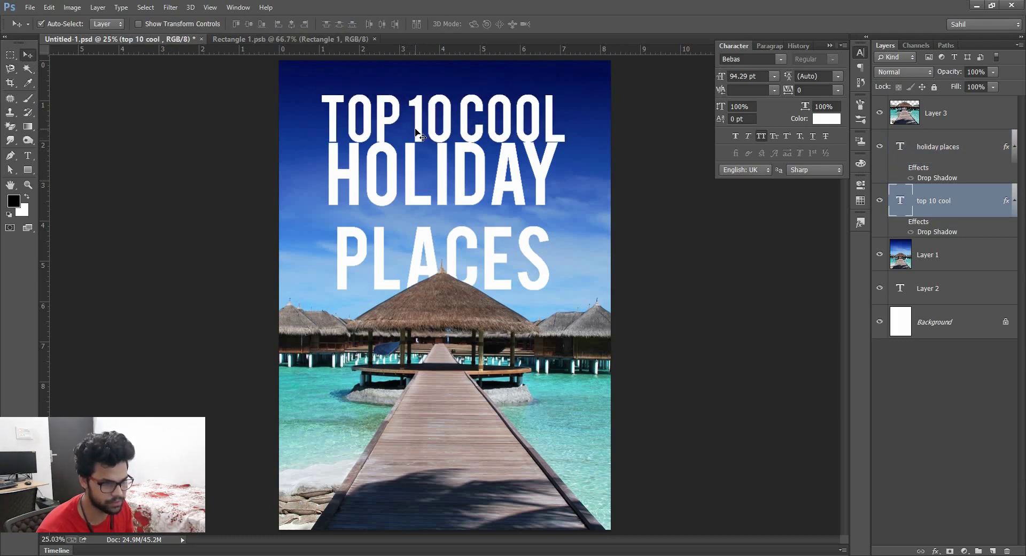
Scale both title text layers up to about 111%.
left_click(938, 146, "shift")
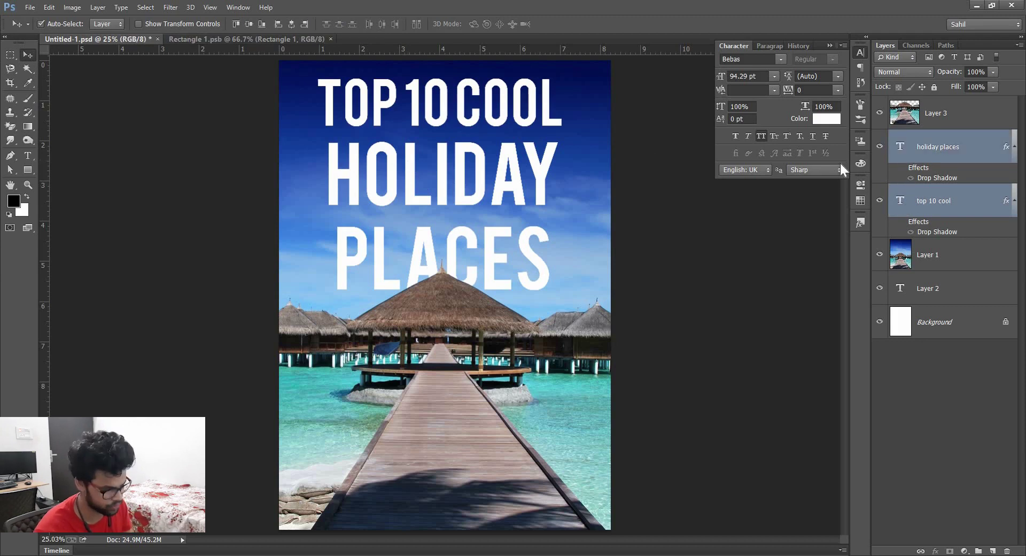
key("ctrl+t")
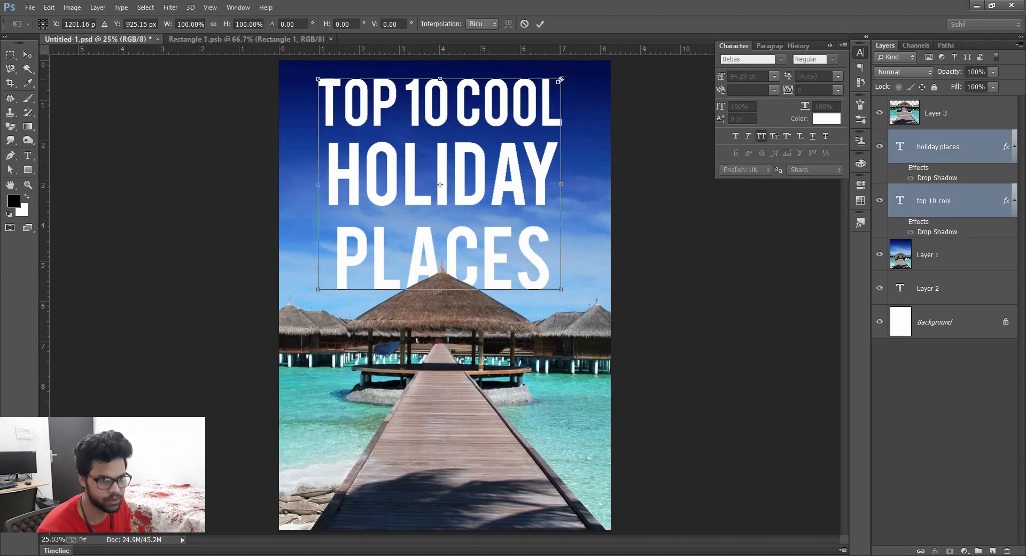
left_click_drag(561, 80, 575, 70)
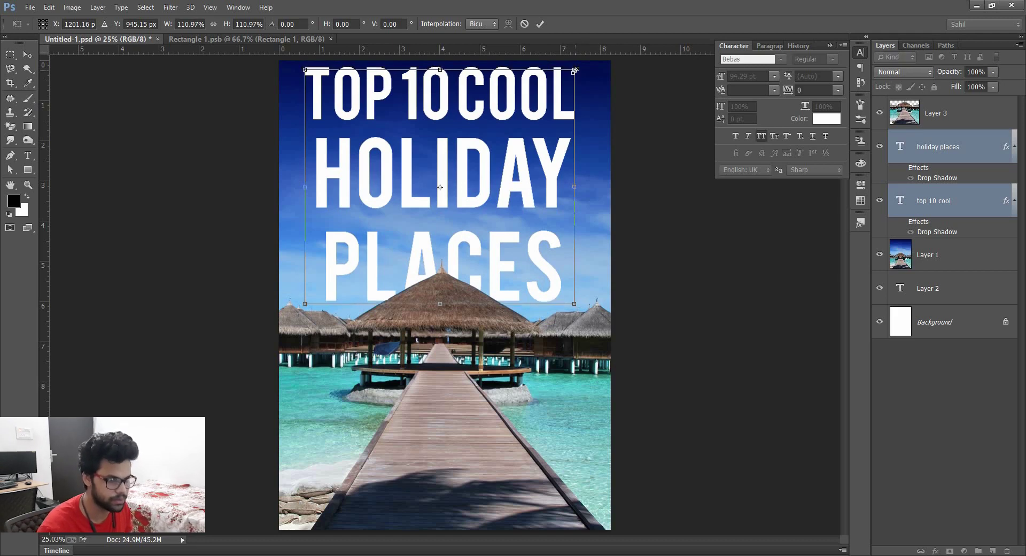
key("Return")
Nudge the HOLIDAY PLACES text slightly upward.
left_click(622, 328)
left_click(547, 243)
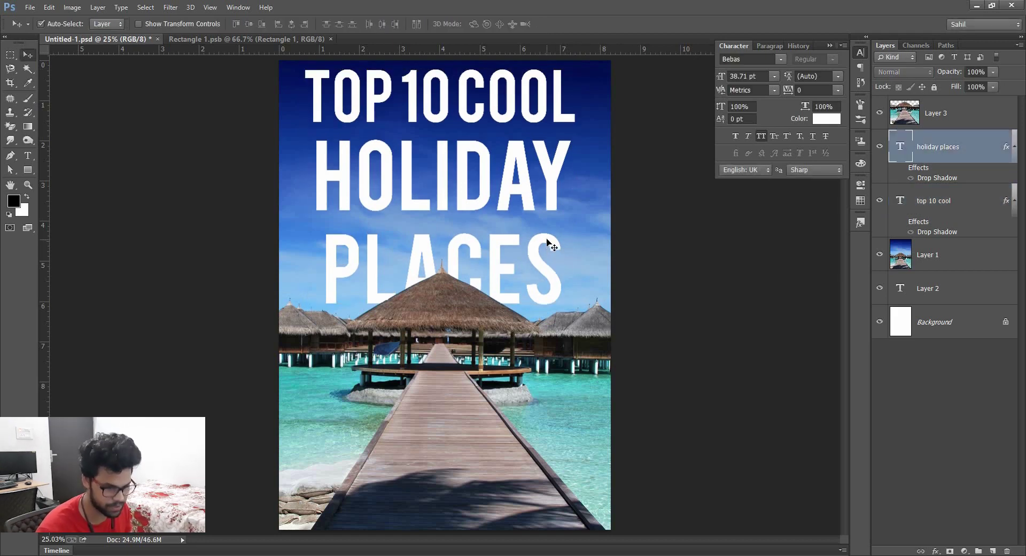
key("shift+Up")
key("shift+Up")
key("shift+Up")
key("shift+Up")
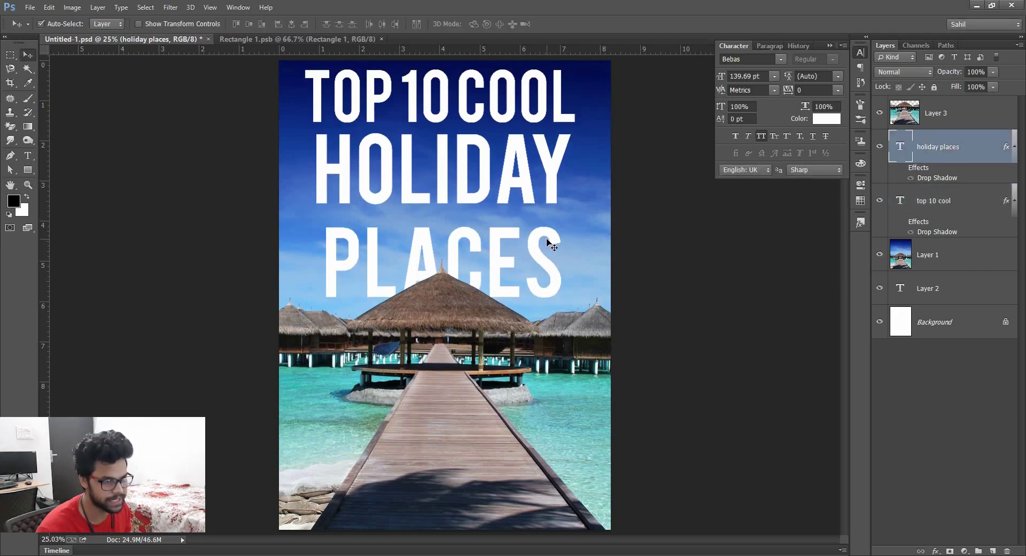
key("shift+Up")
key("shift+Up")
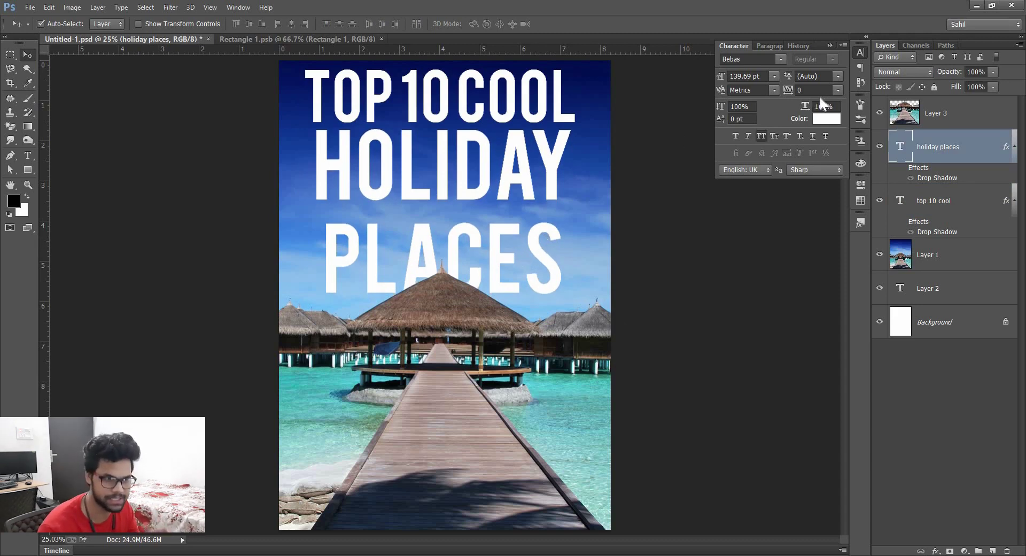
Set the HOLIDAY PLACES leading to 143 pt.
left_click(838, 76)
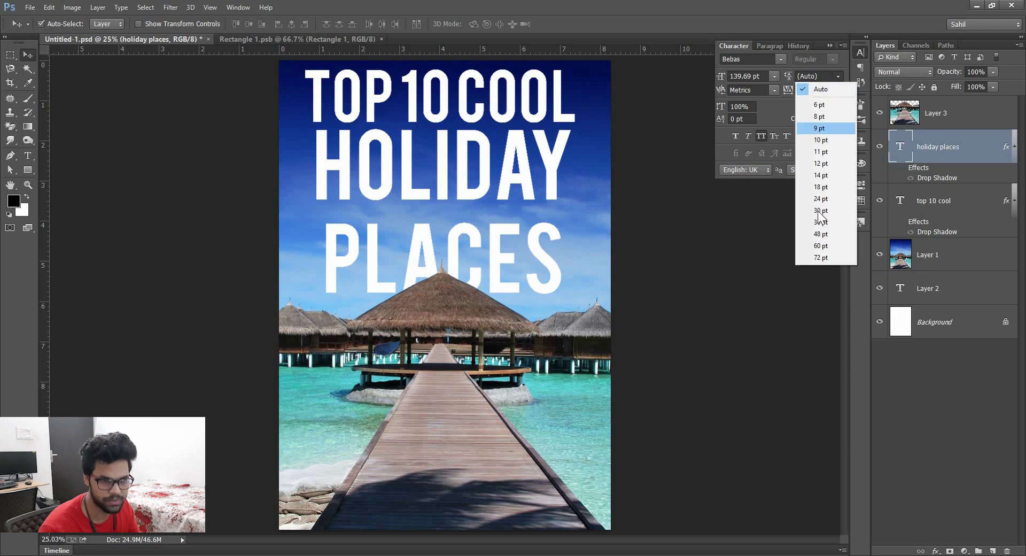
left_click(817, 223)
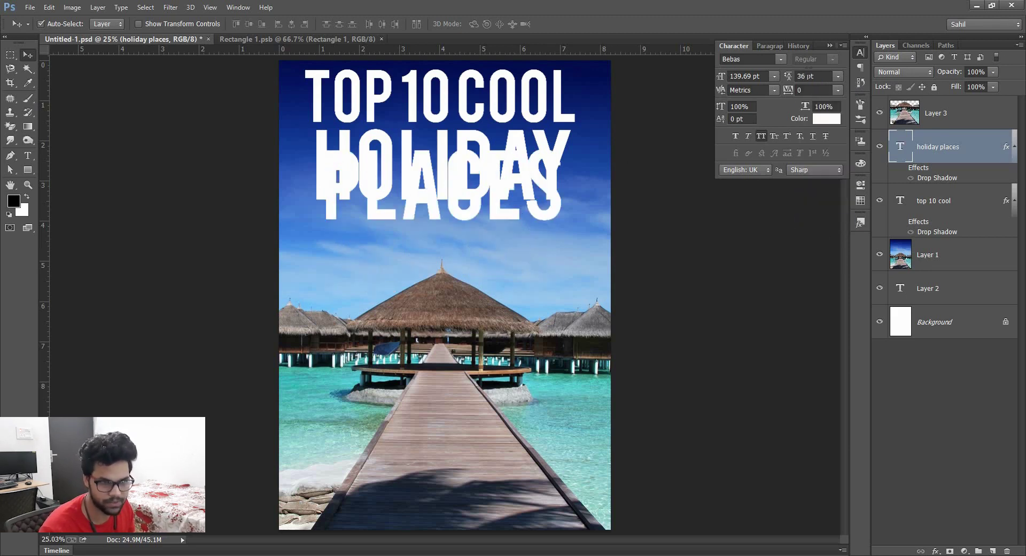
type("186")
key("Return")
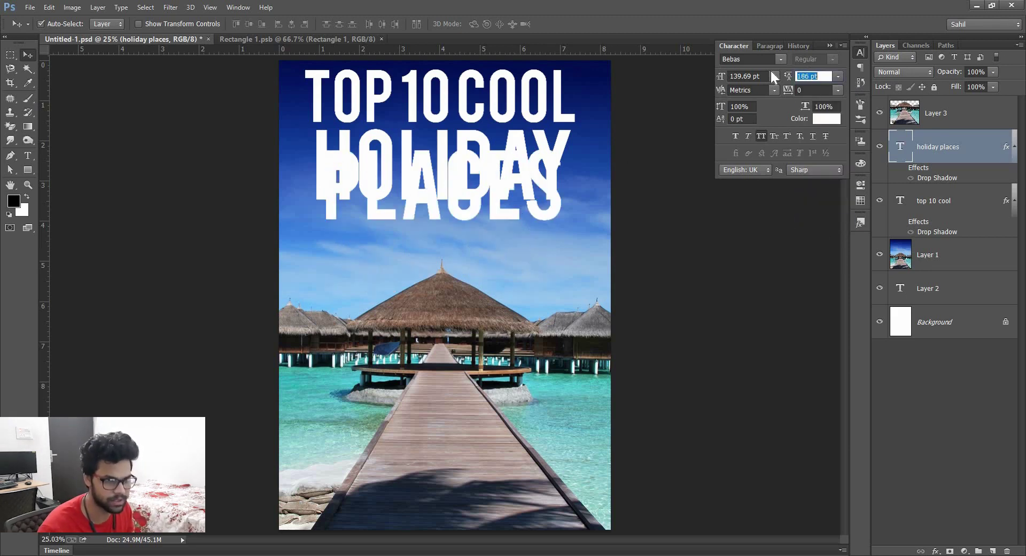
type("143")
key("Return")
key("w")
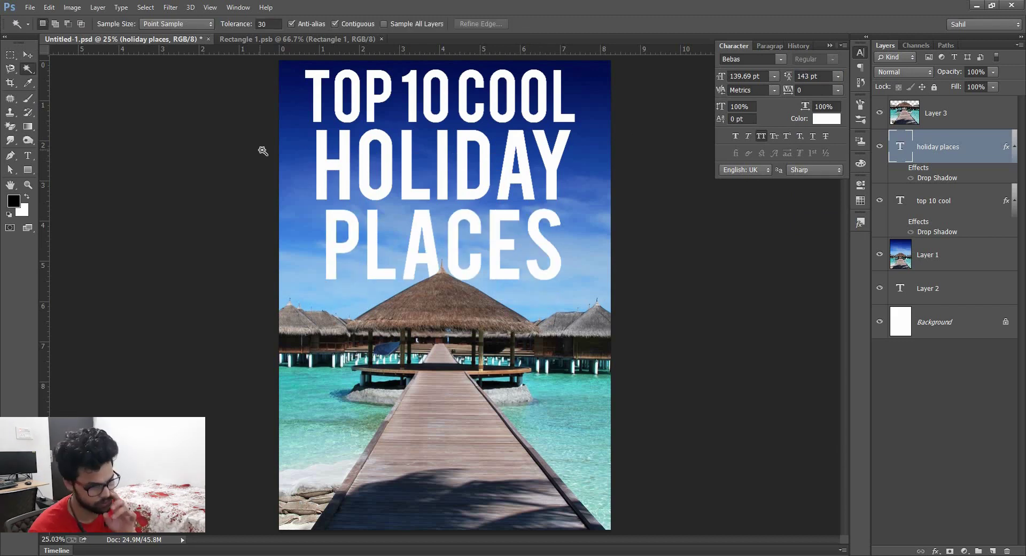
Scale both title text layers up about 106% more.
left_click(952, 204, "ctrl")
key("ctrl+t")
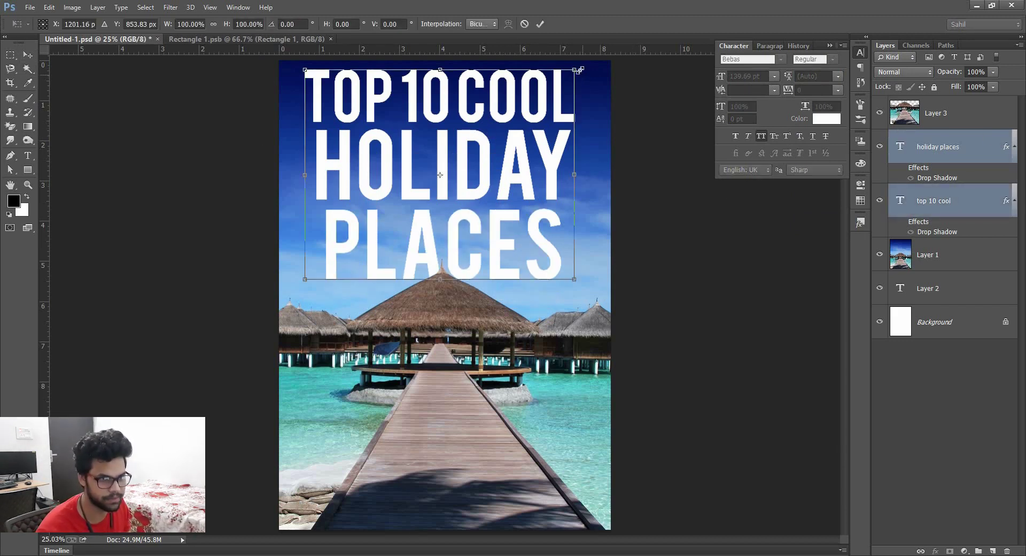
left_click_drag(579, 66, 588, 63)
key("Return")
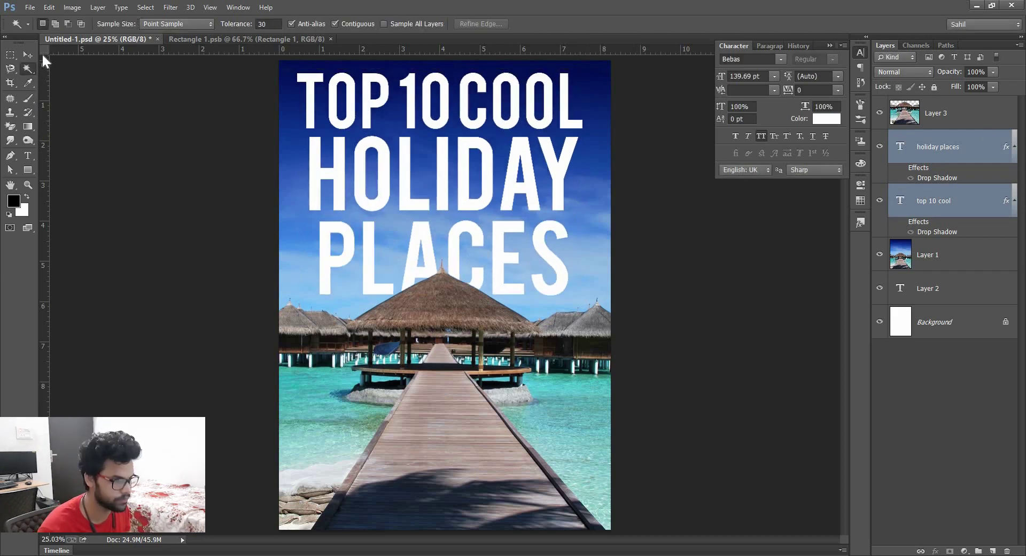
key("v")
scroll(282, 161, "down", 2)
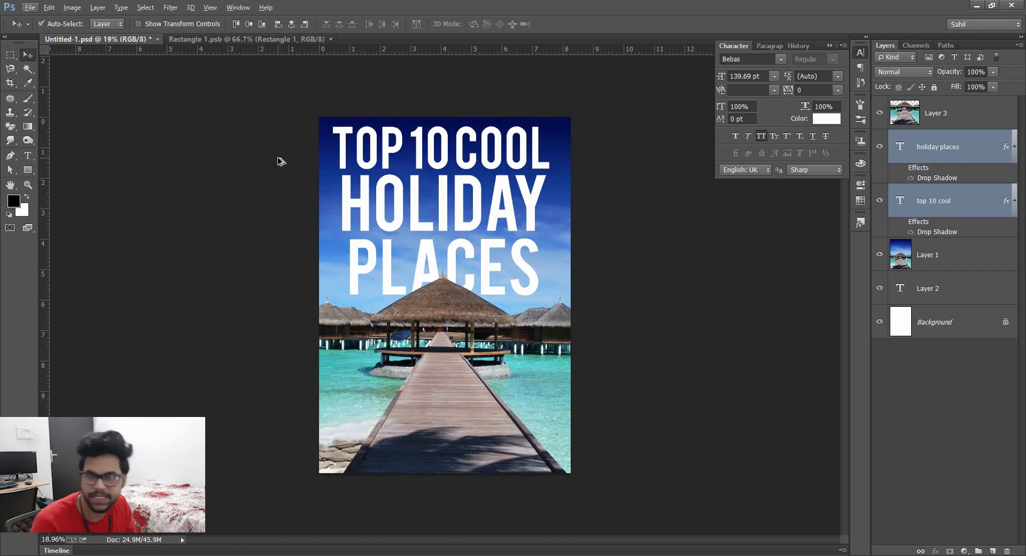